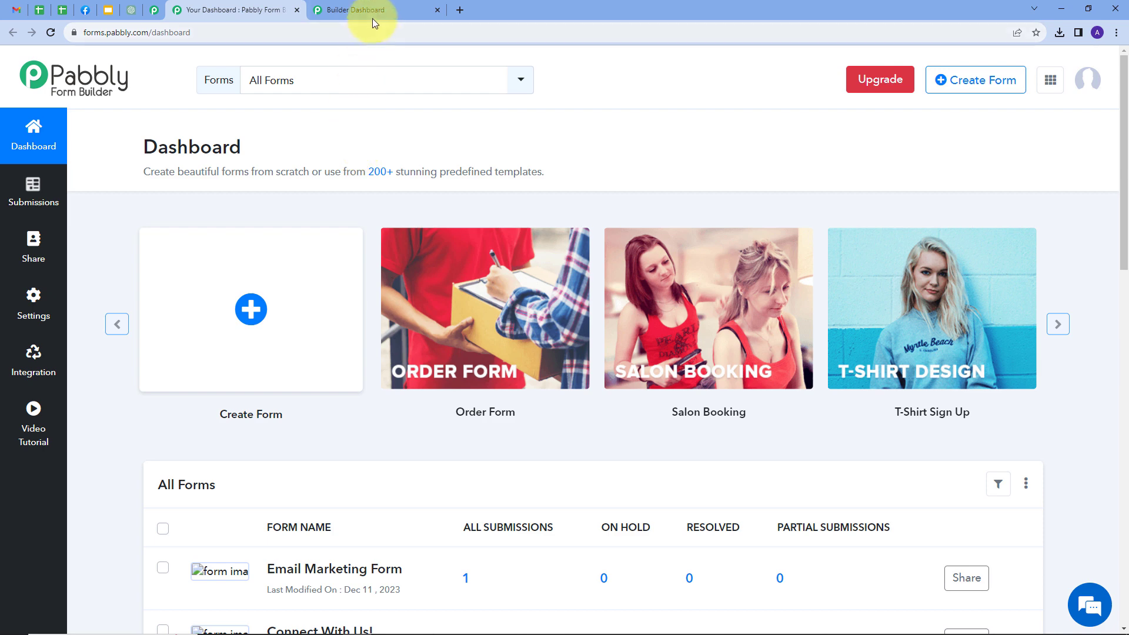
left_click(373, 16)
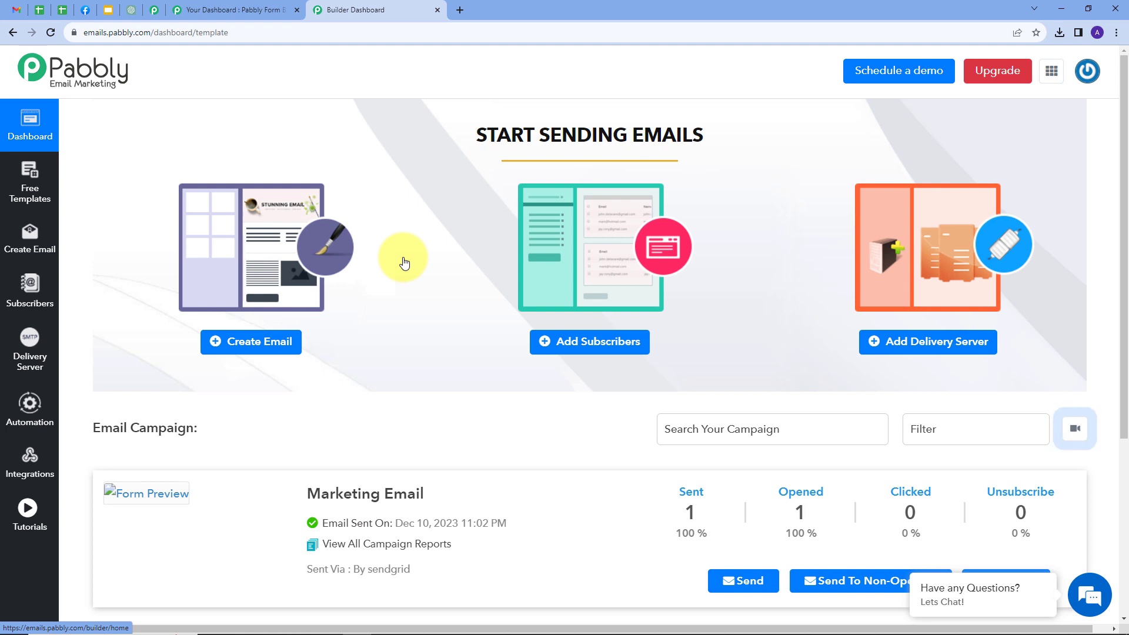
key("ctrl+shift+Tab")
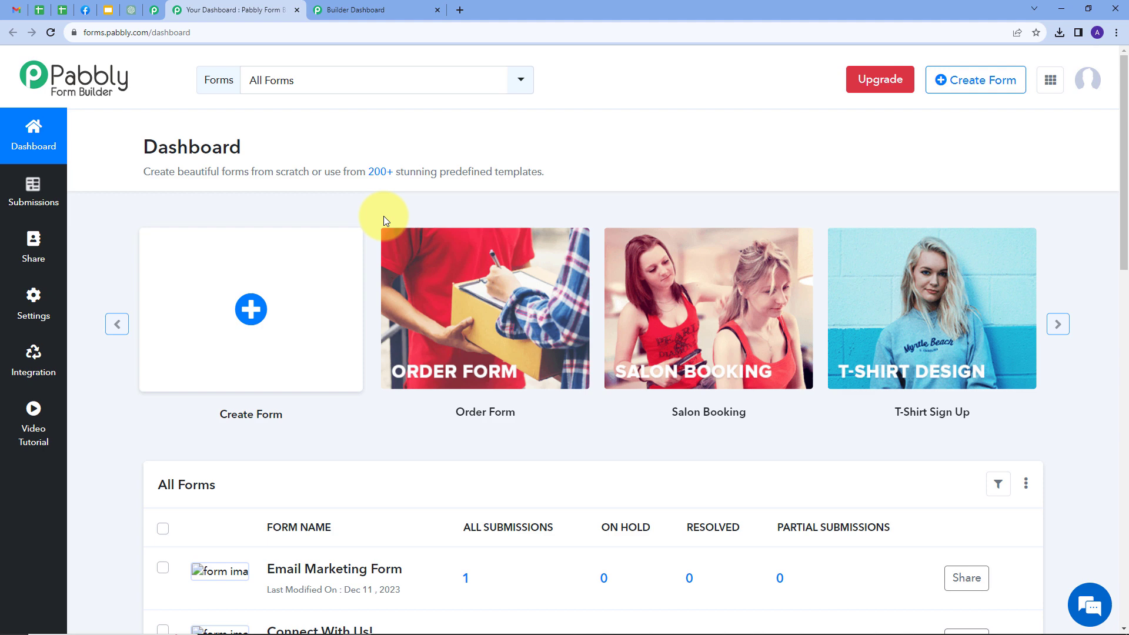
left_click(390, 10)
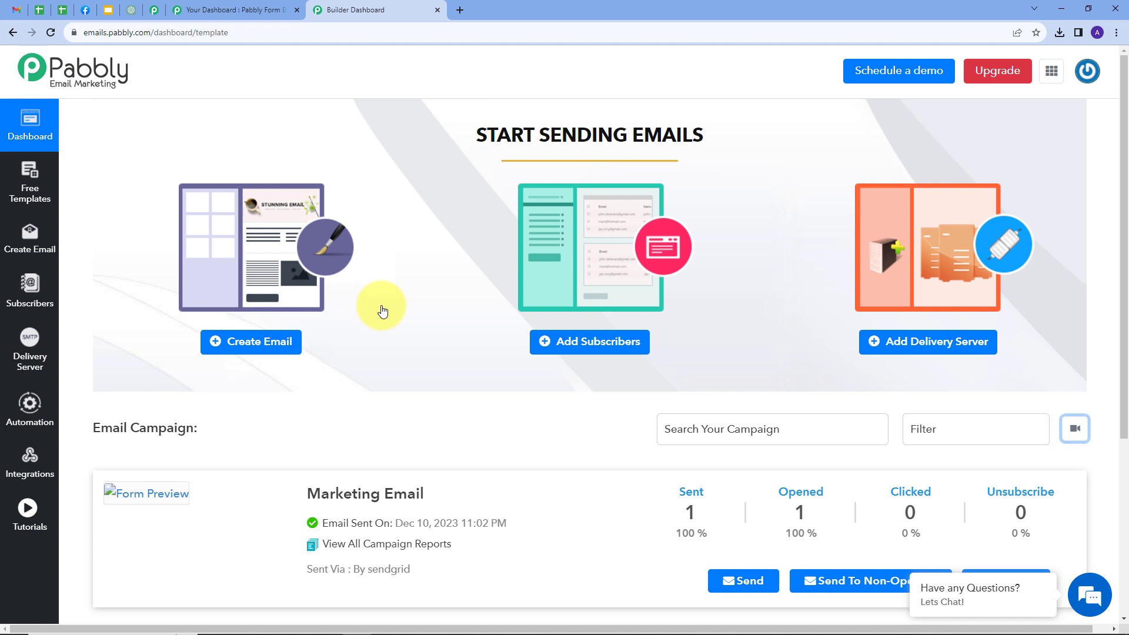
left_click(249, 12)
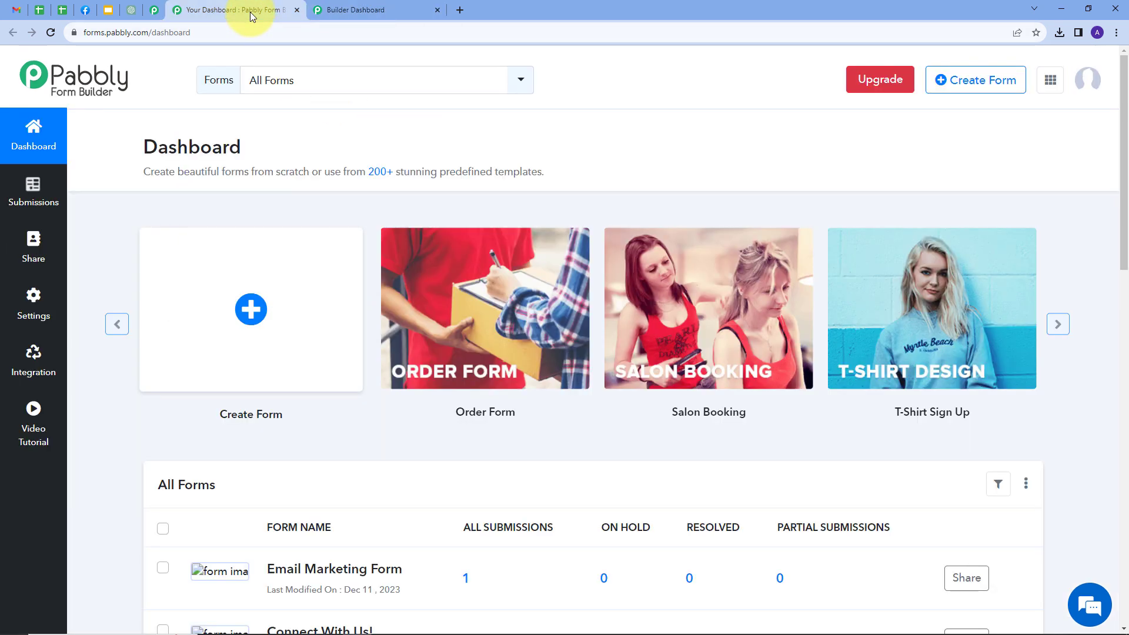
left_click(382, 5)
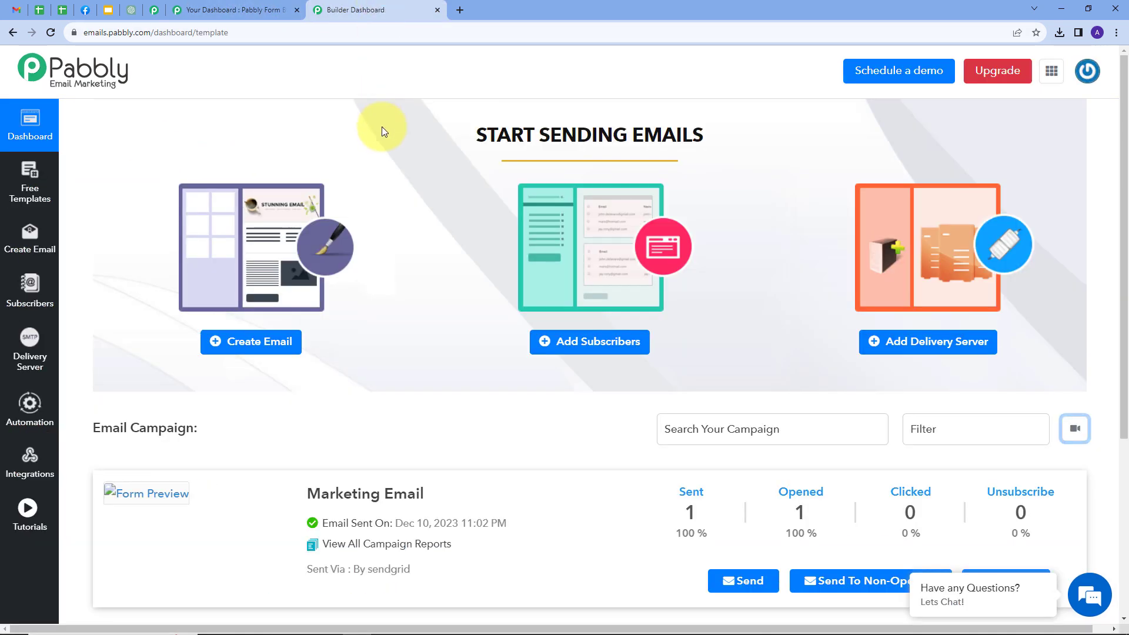
- Open Pabbly Connect by going to pabbly.com in a new browser tab and signing in
left_click(460, 10)
type("pa")
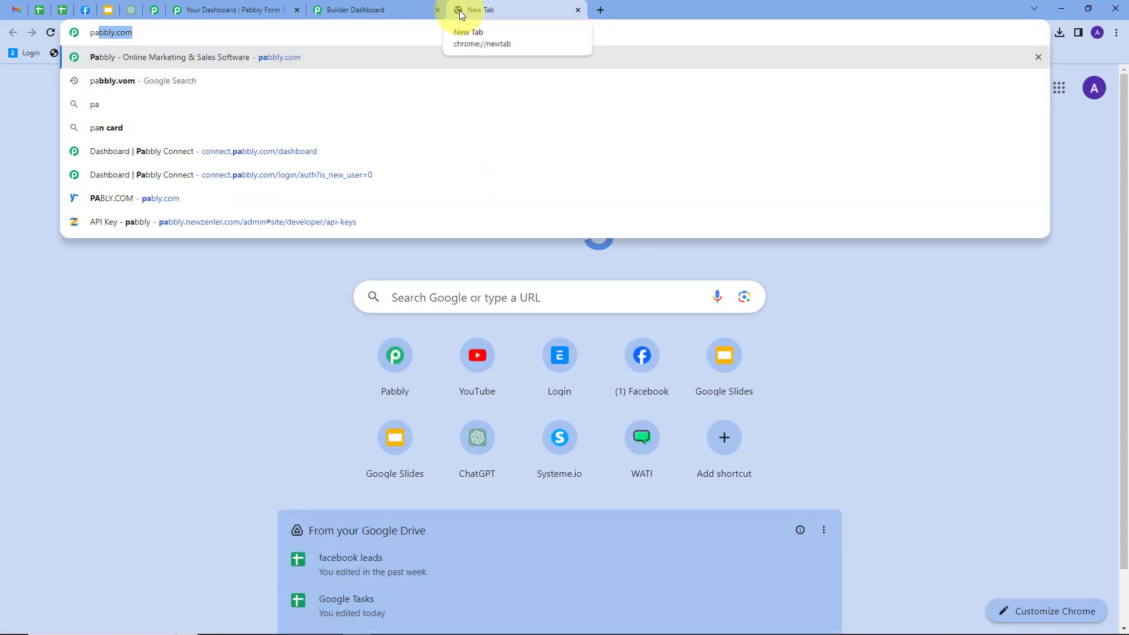
type("bbly.")
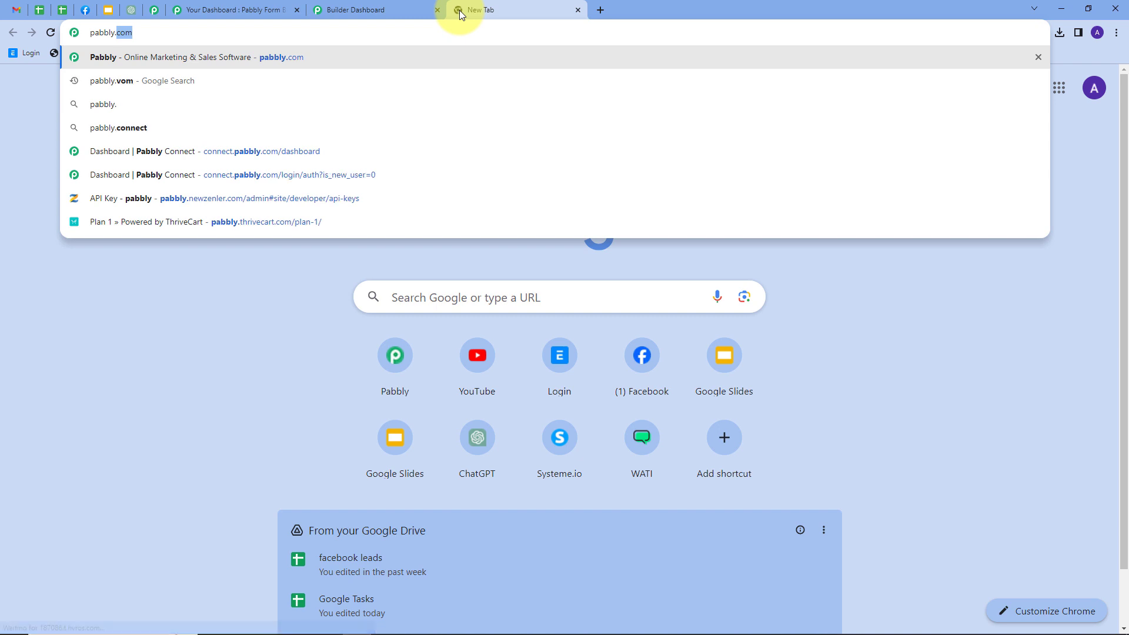
key("Return")
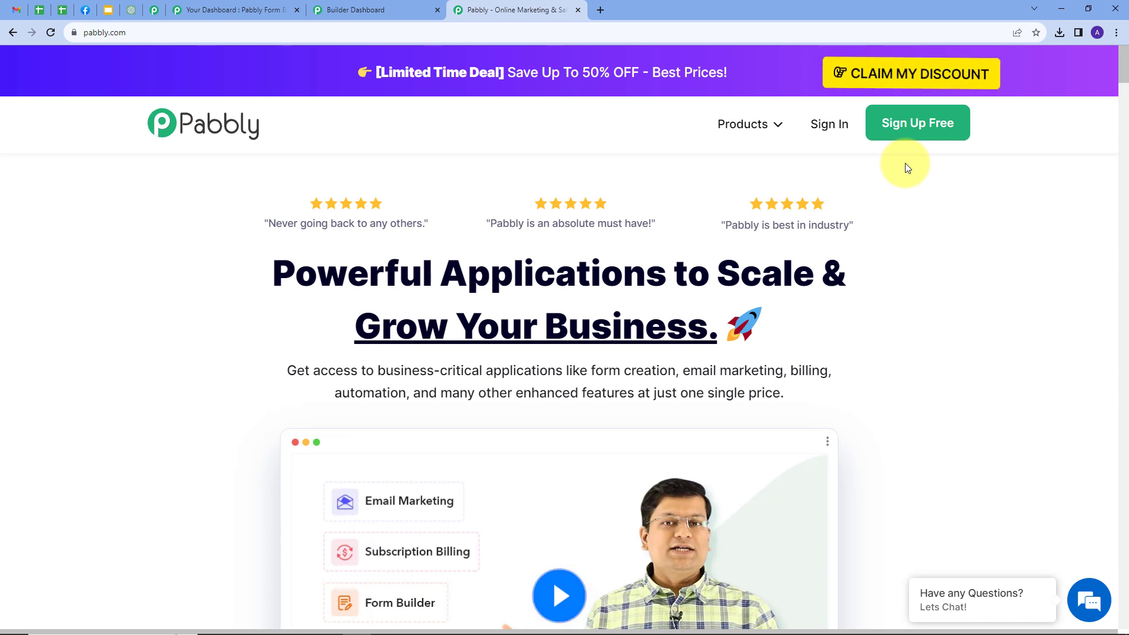
left_click(829, 124)
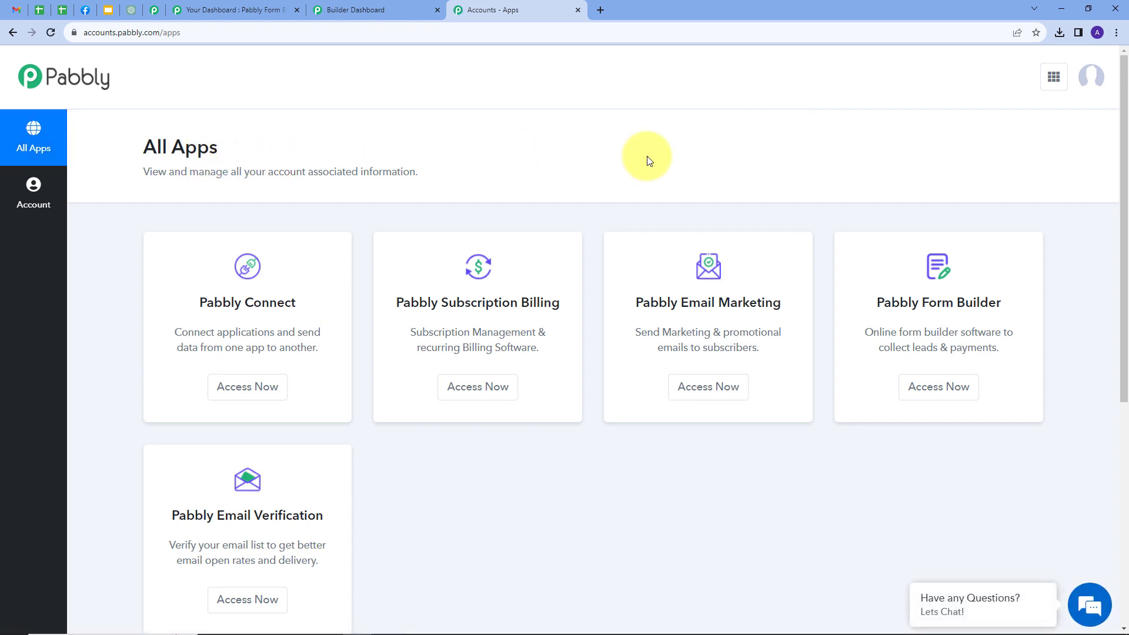
scroll(649, 160, "down", 1)
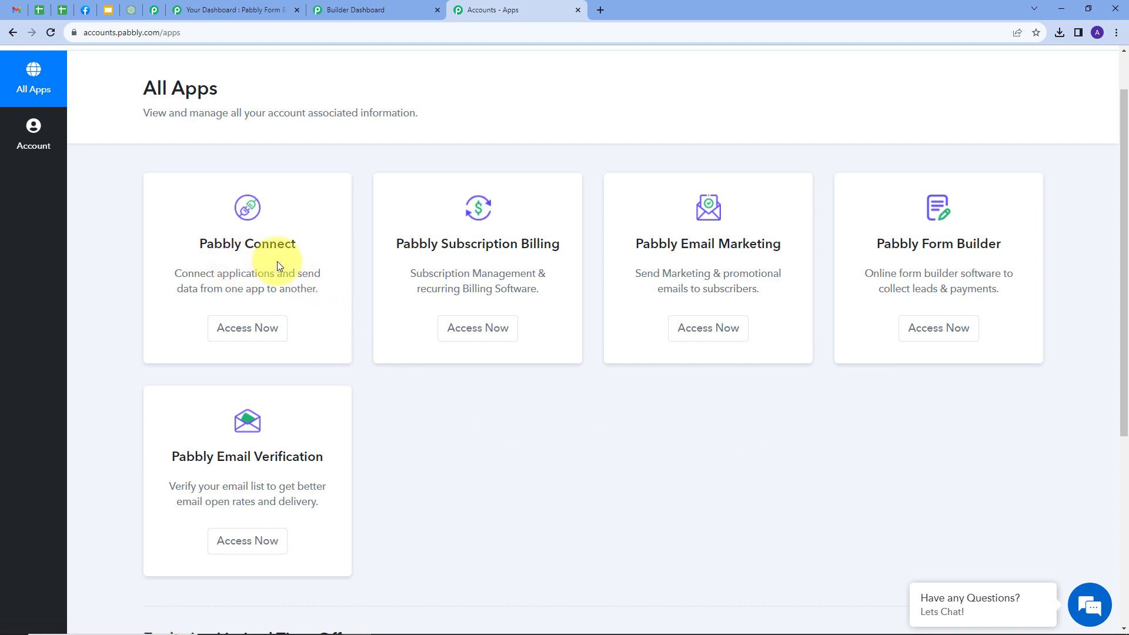
left_click(246, 338)
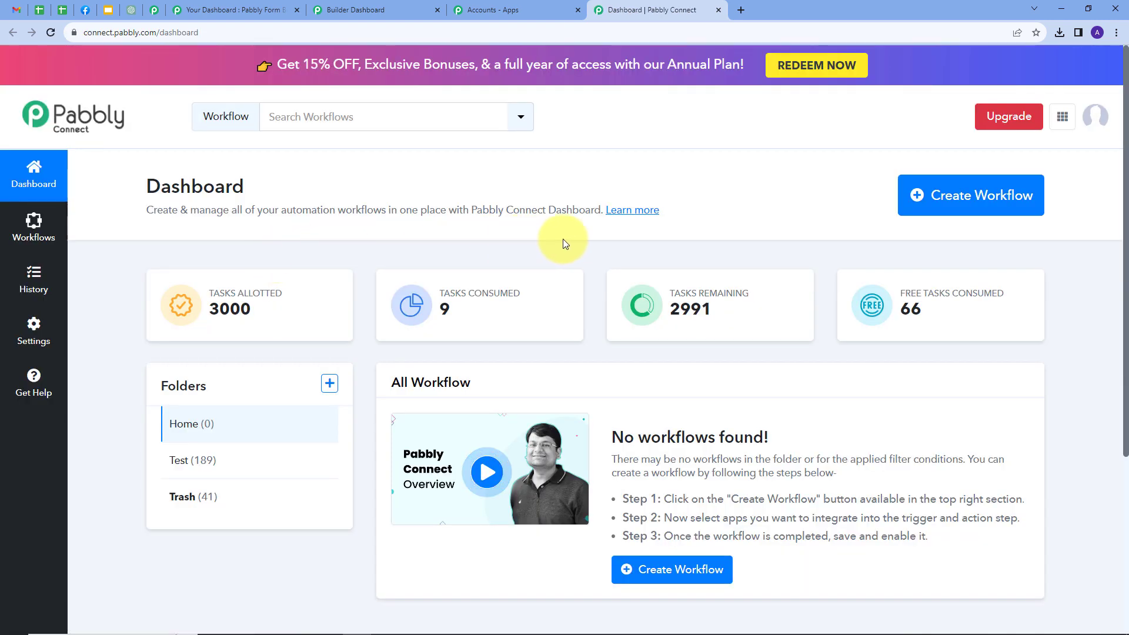
- Create a workflow named "Create Pabbly Email Marketing Subscriber and Send Email for Pabbly Form Builder Submission" in the Home folder
scroll(572, 239, "down", 1)
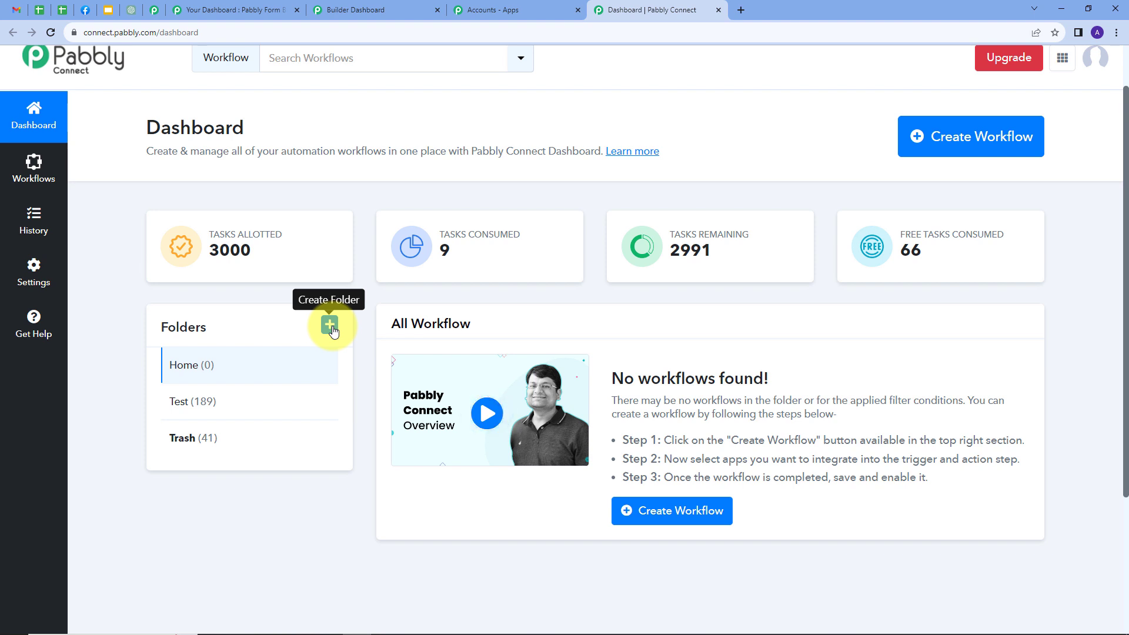
scroll(331, 330, "up", 1)
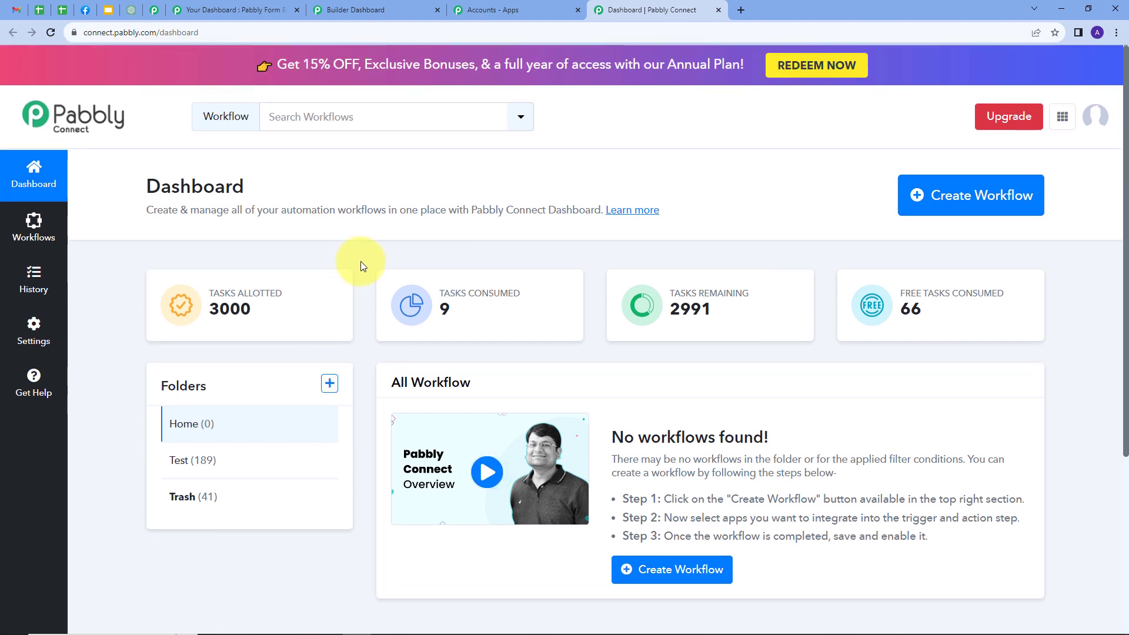
left_click(933, 206)
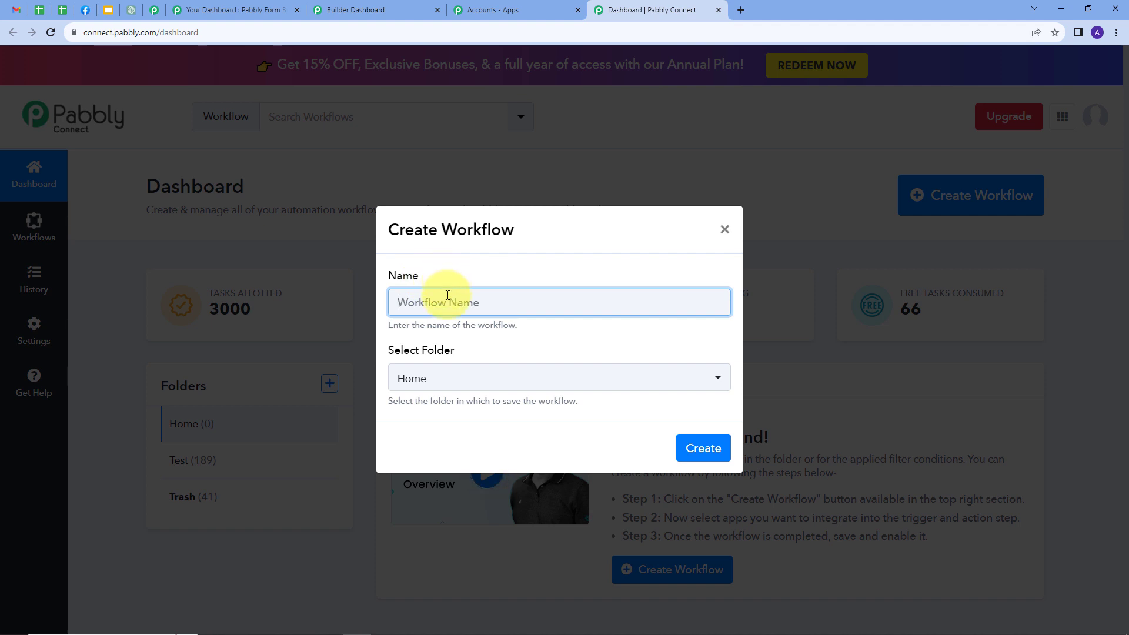
key("ctrl+v")
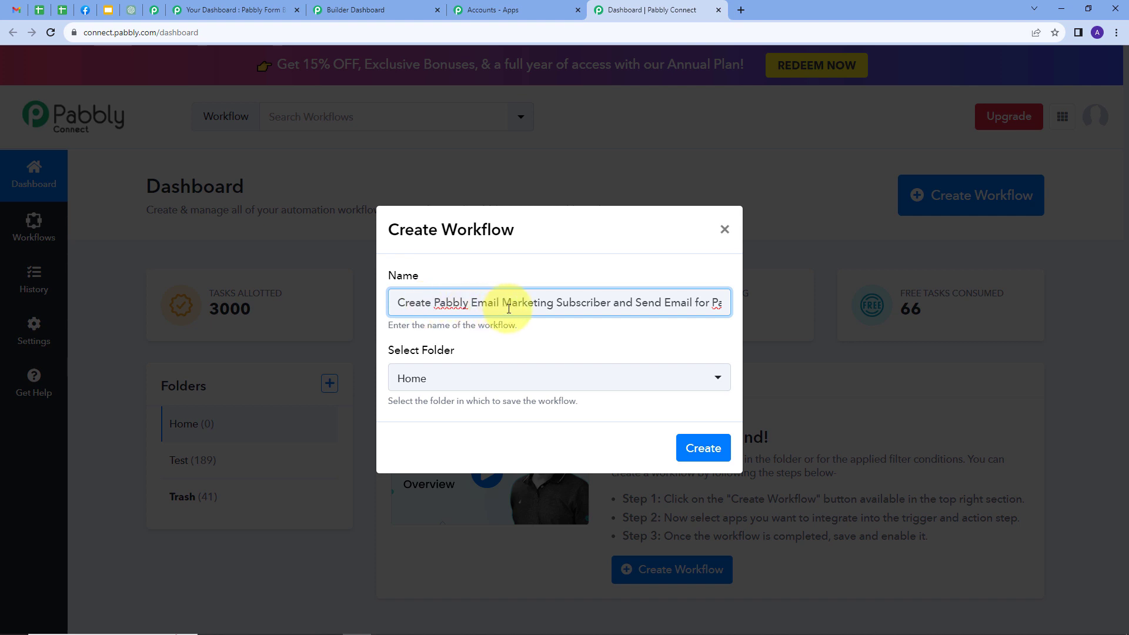
type("bbly Form Builder Submission")
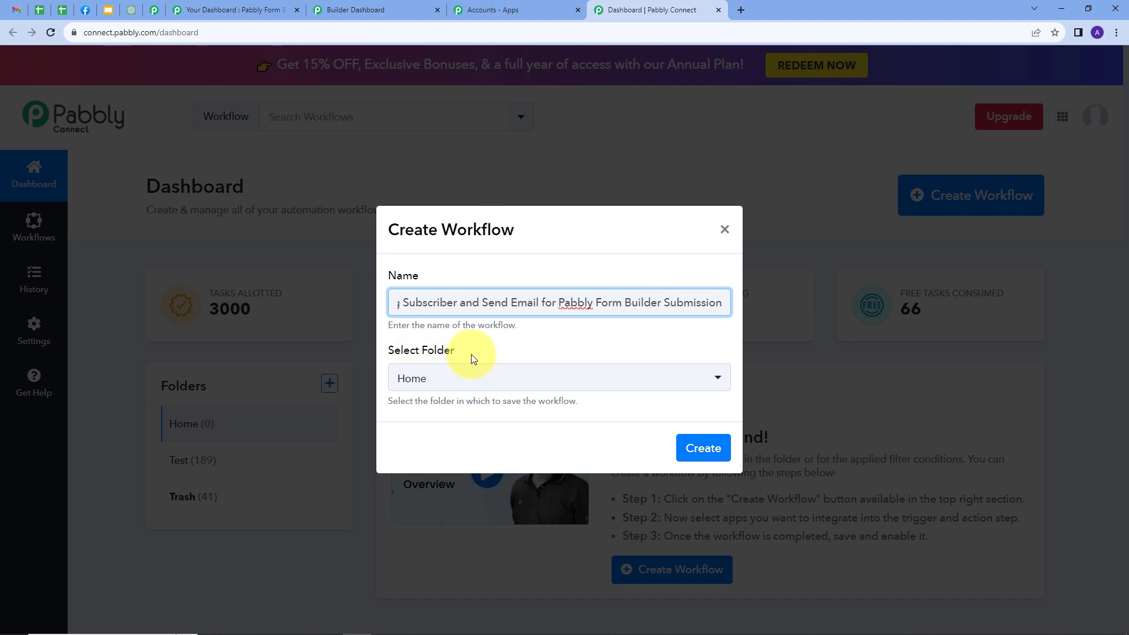
left_click(518, 377)
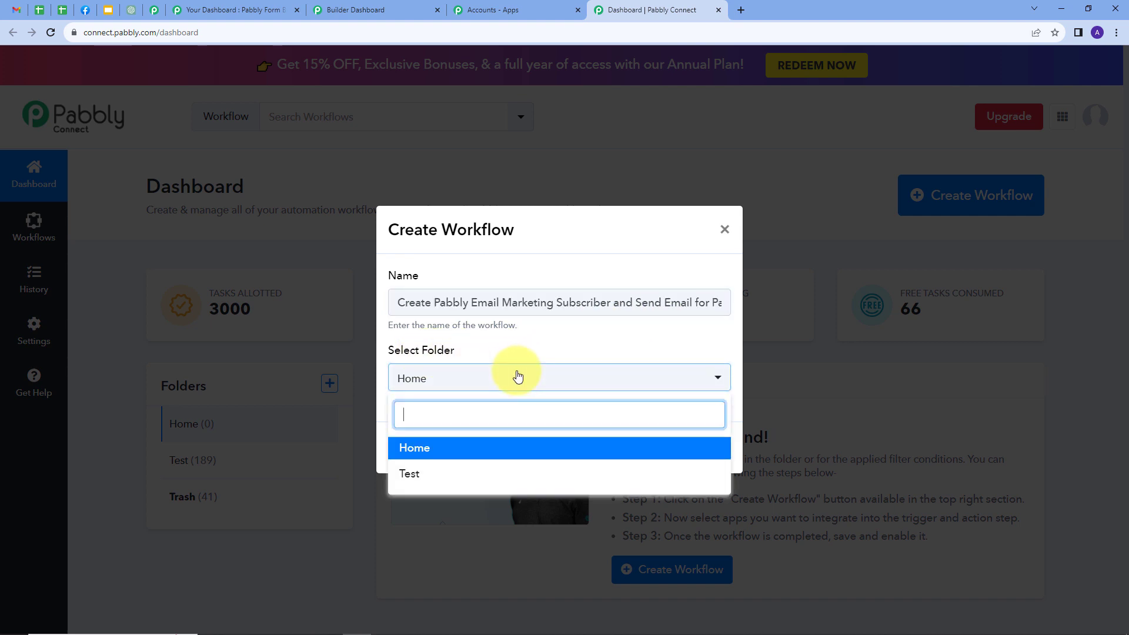
left_click(420, 451)
left_click(702, 448)
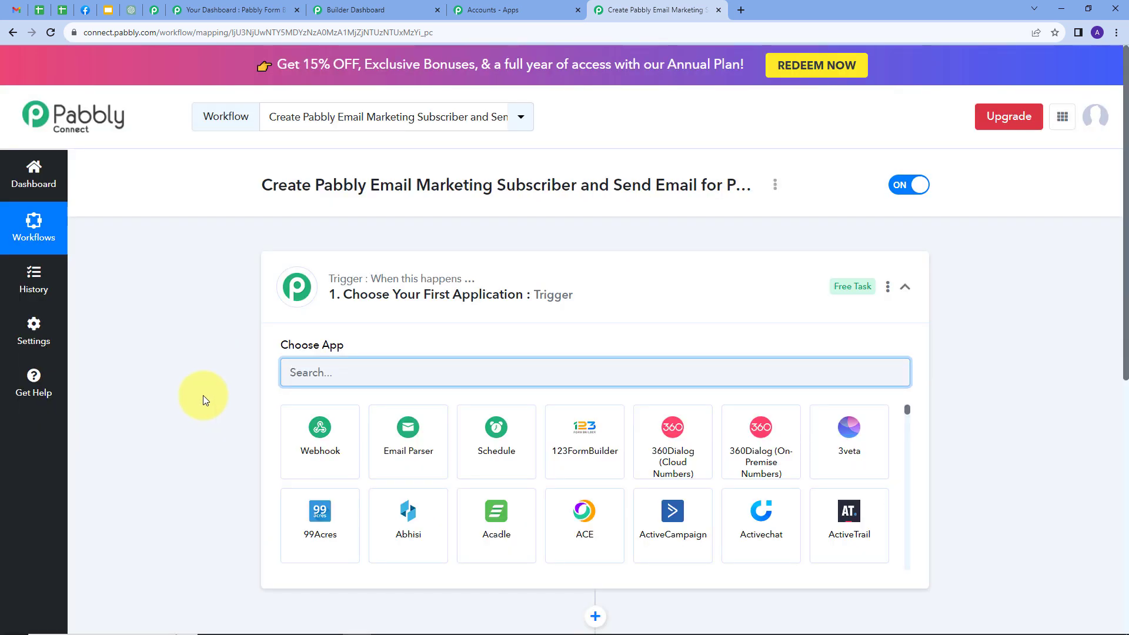
- Set the workflow's trigger to the Pabbly Form Builder app with the New Form Submission event
scroll(220, 351, "down", 2)
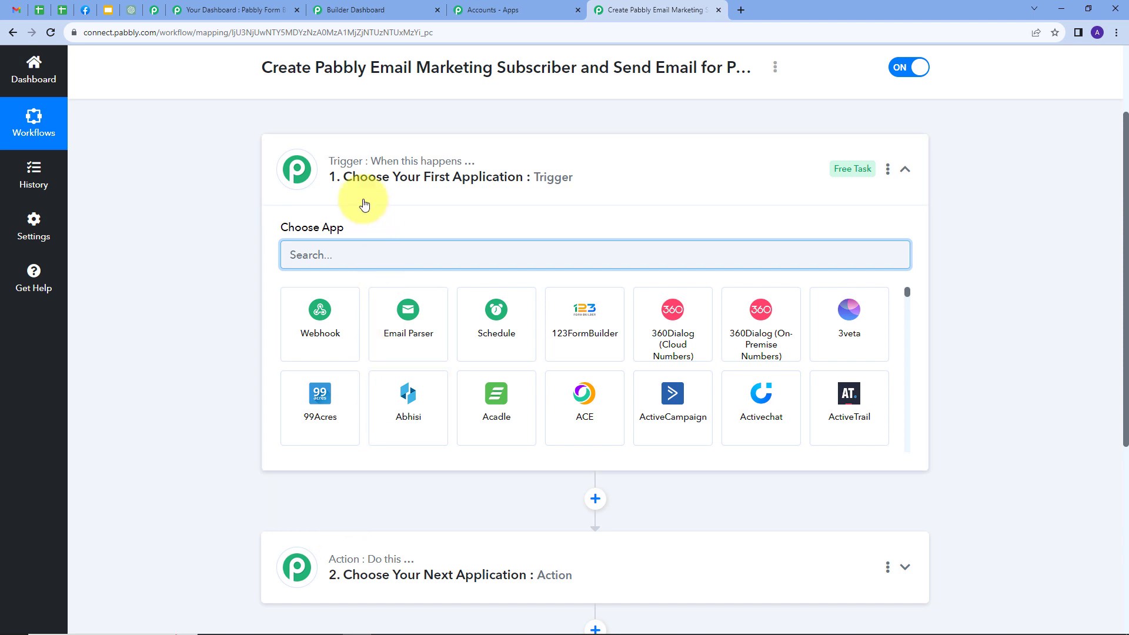
type("Pabbly")
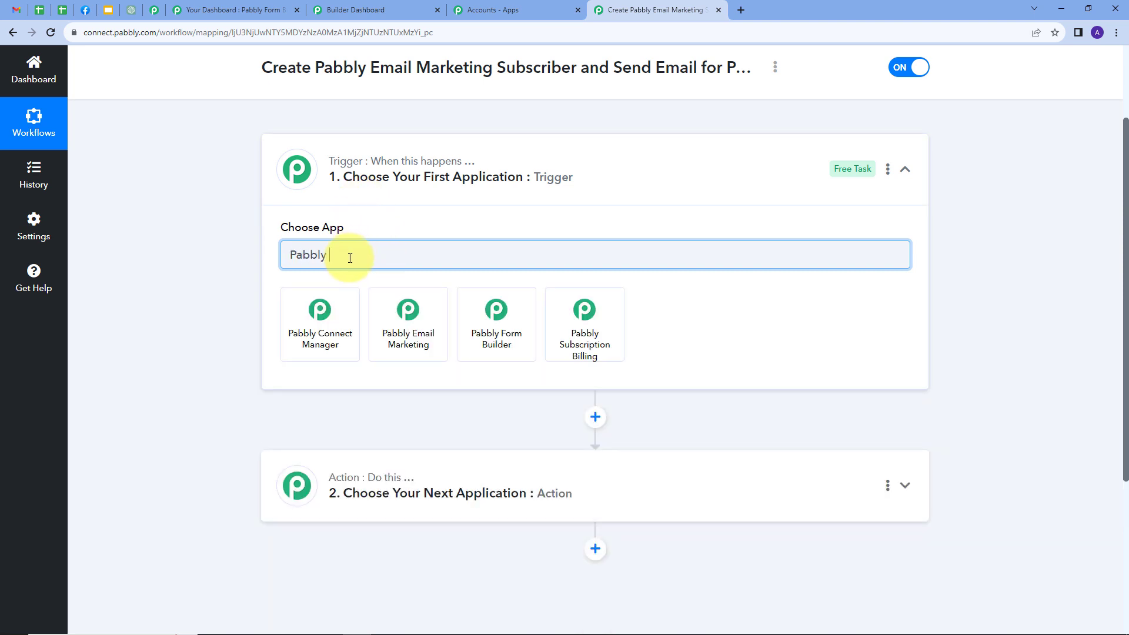
left_click(500, 320)
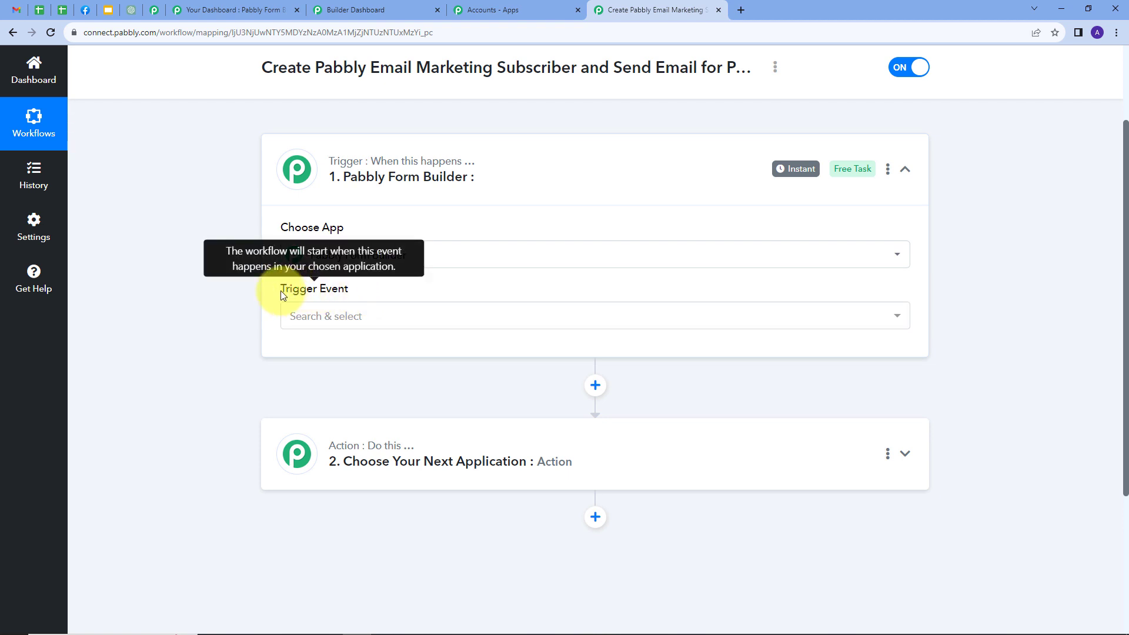
left_click(544, 318)
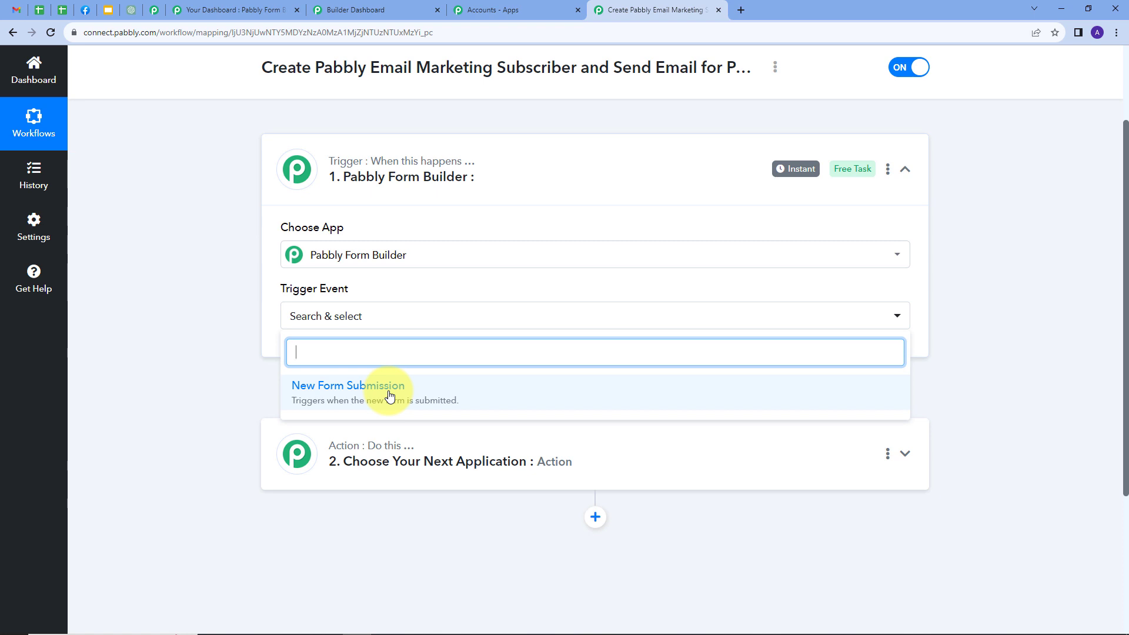
left_click(390, 396)
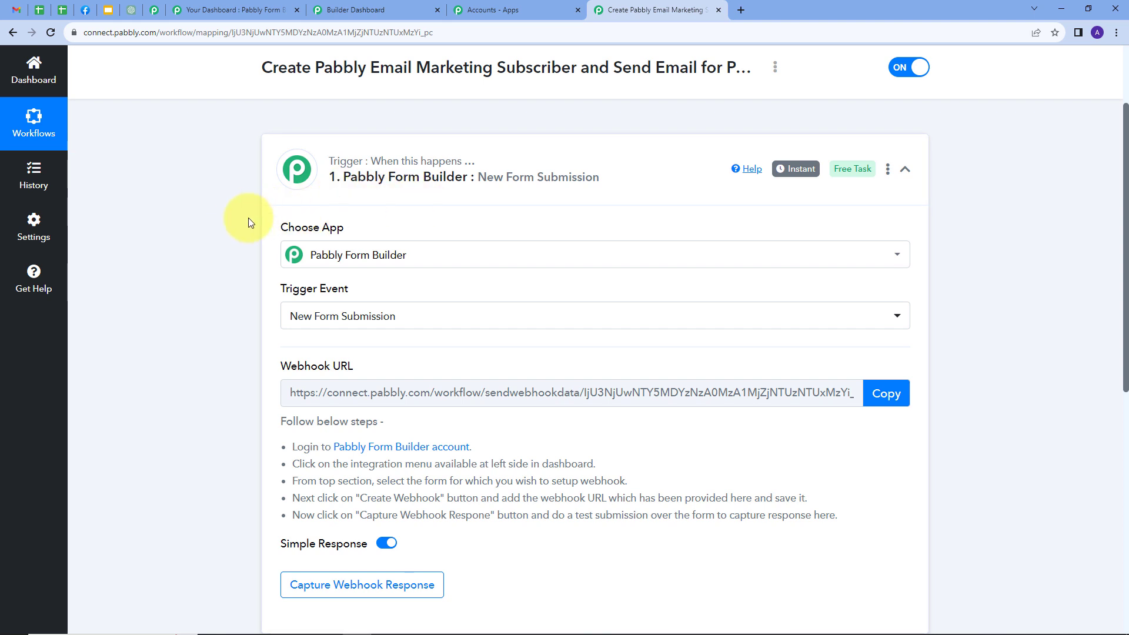
- Copy the webhook URL of the Pabbly Form Builder trigger after reviewing its setup instructions
scroll(214, 252, "down", 1)
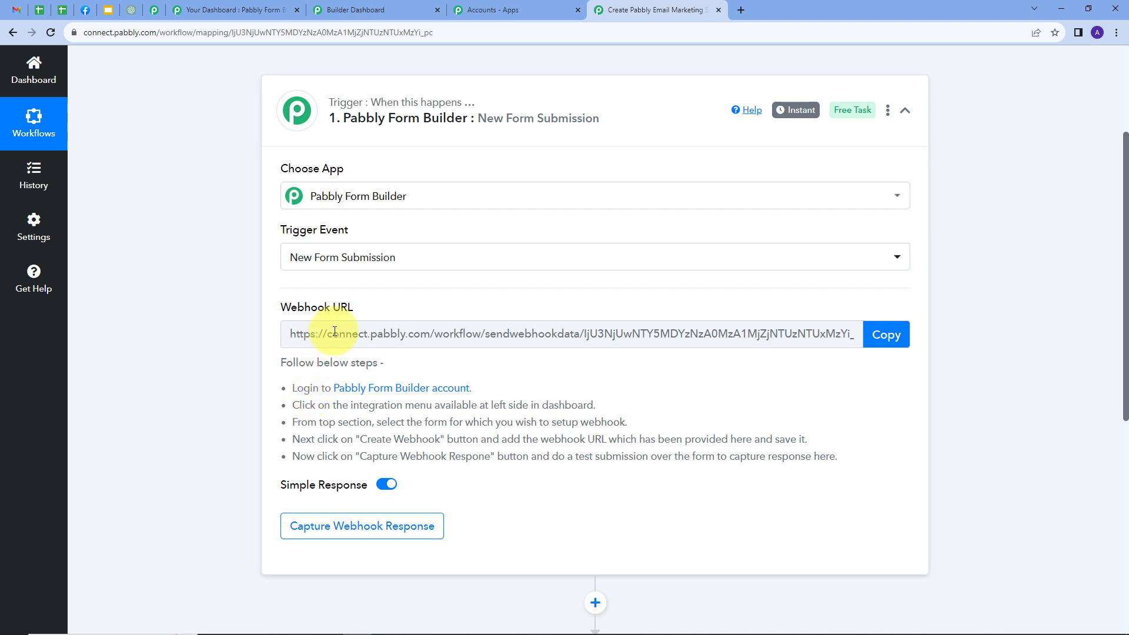
left_click_drag(286, 381, 849, 454)
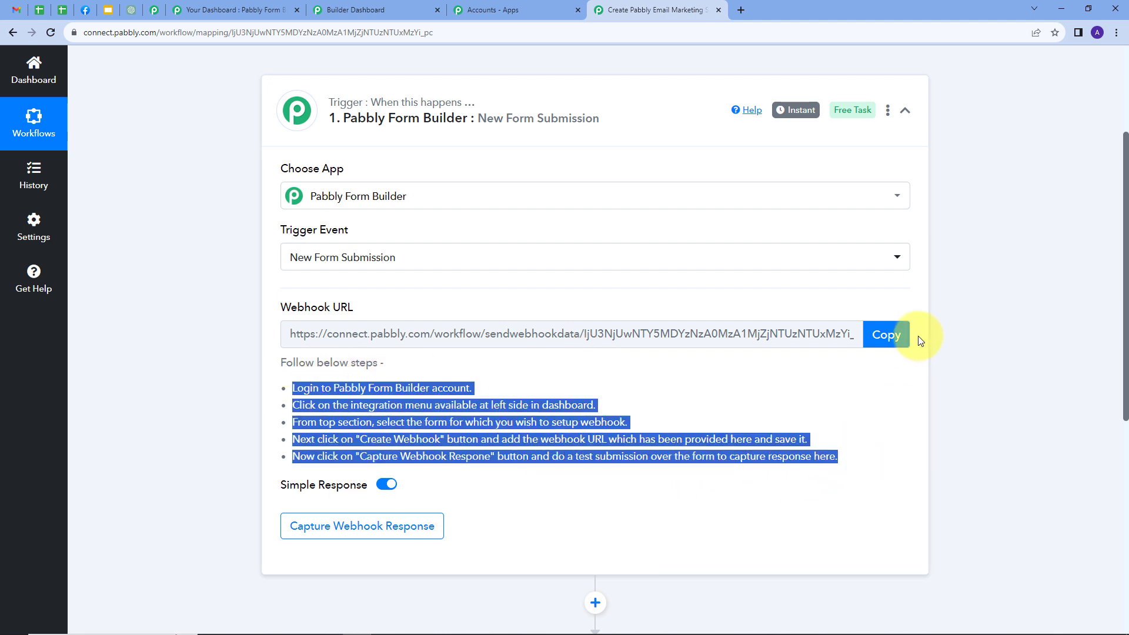
left_click(893, 335)
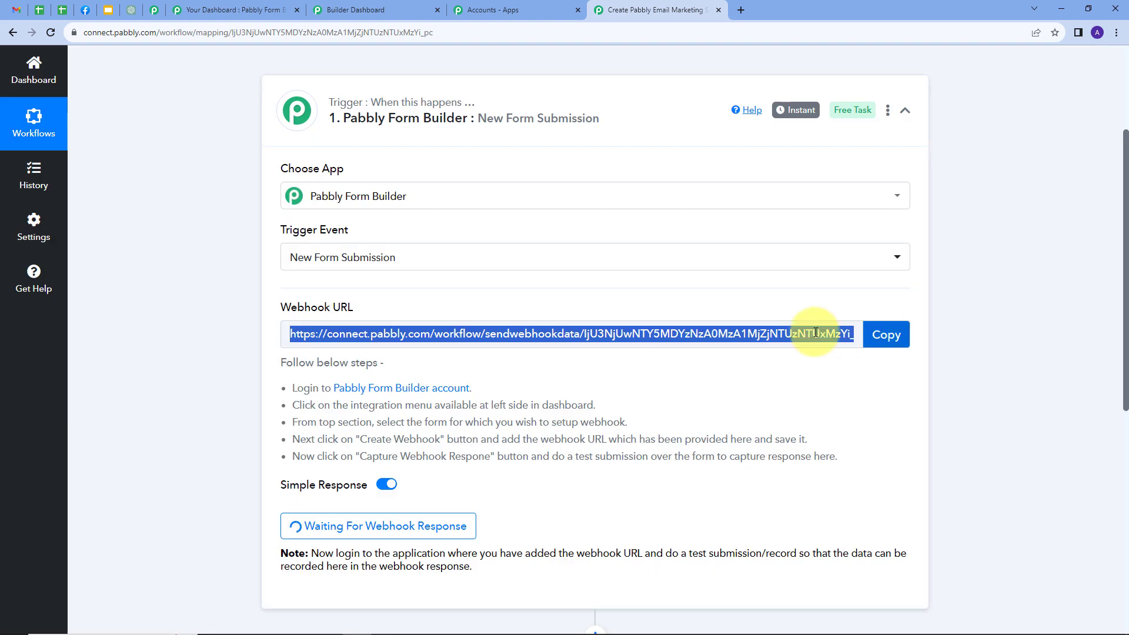
- Switch to Pabbly Form Builder and open the webhook integration settings for the Email Marketing Form
left_click(241, 13)
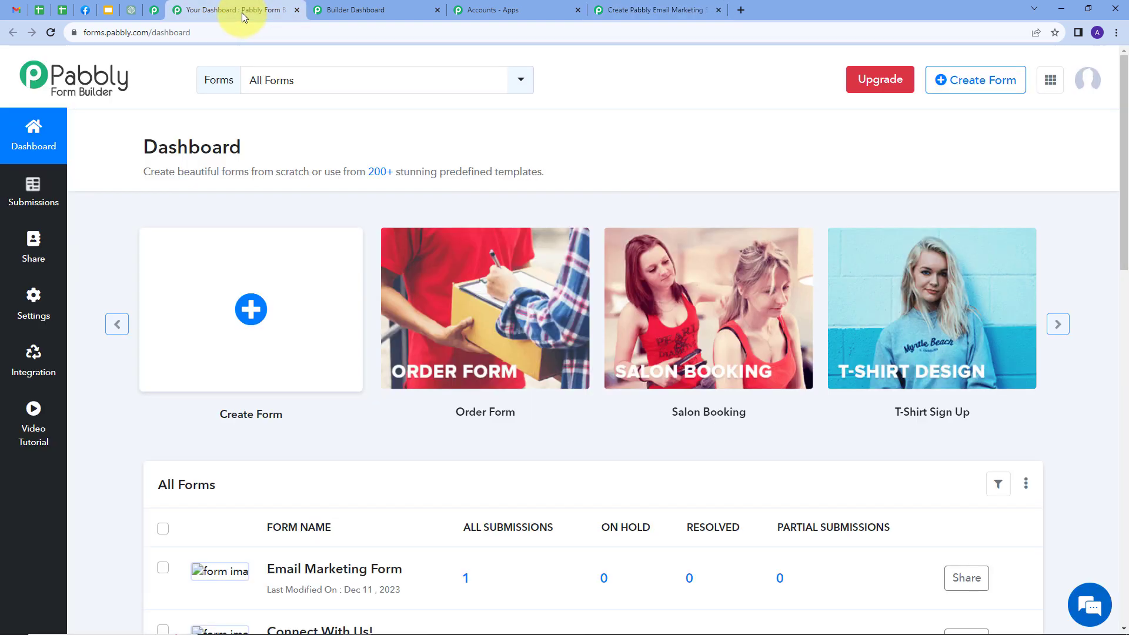
left_click(41, 359)
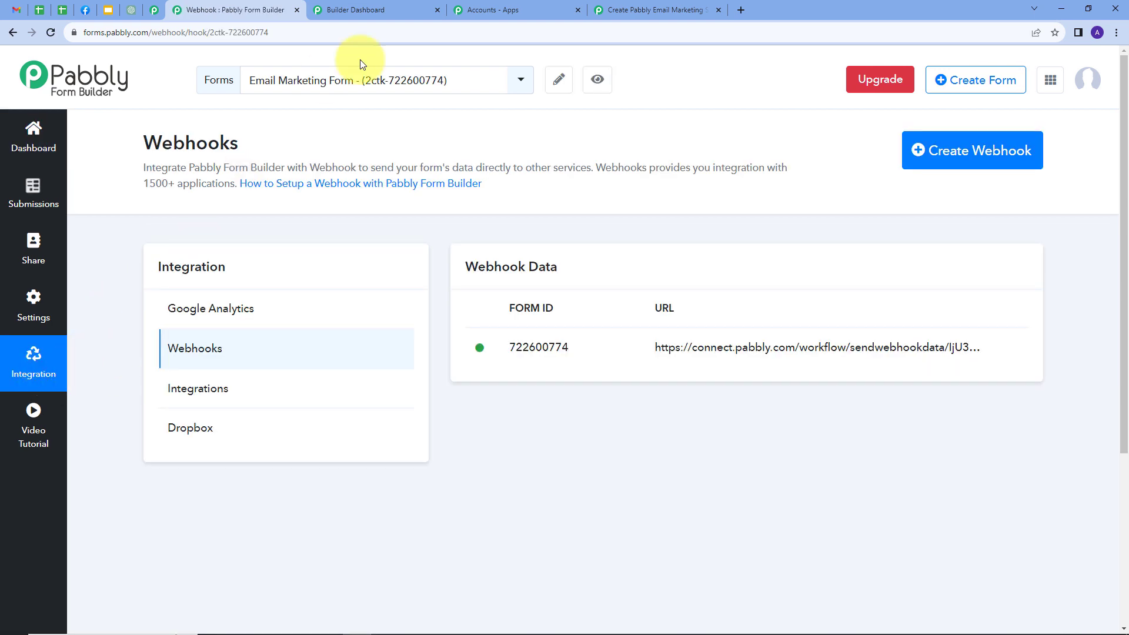
left_click(521, 83)
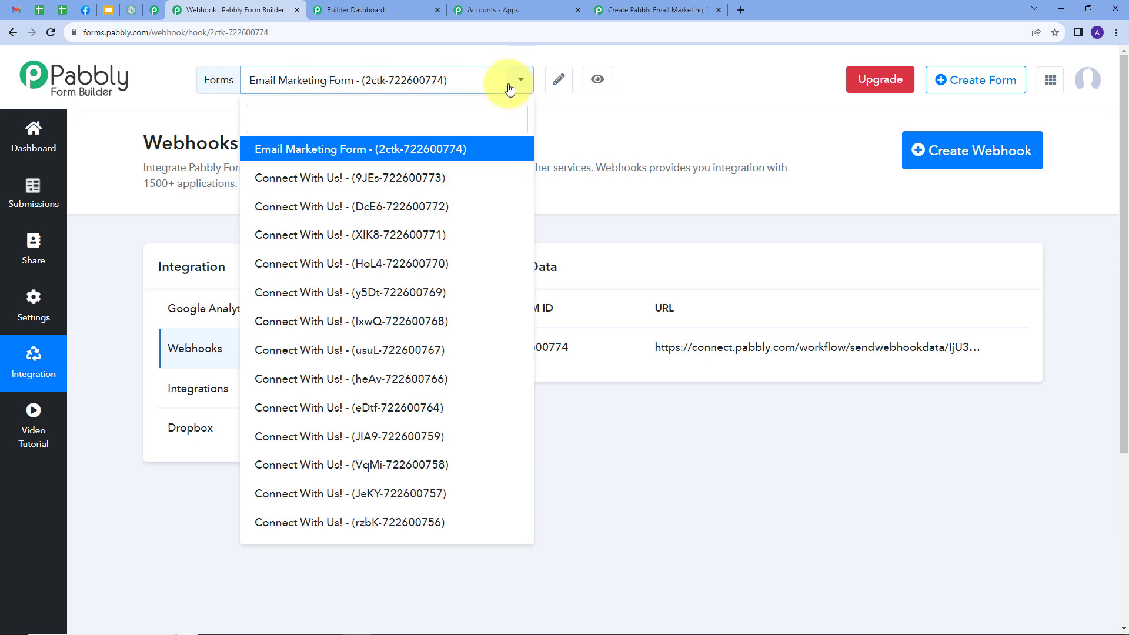
left_click(334, 152)
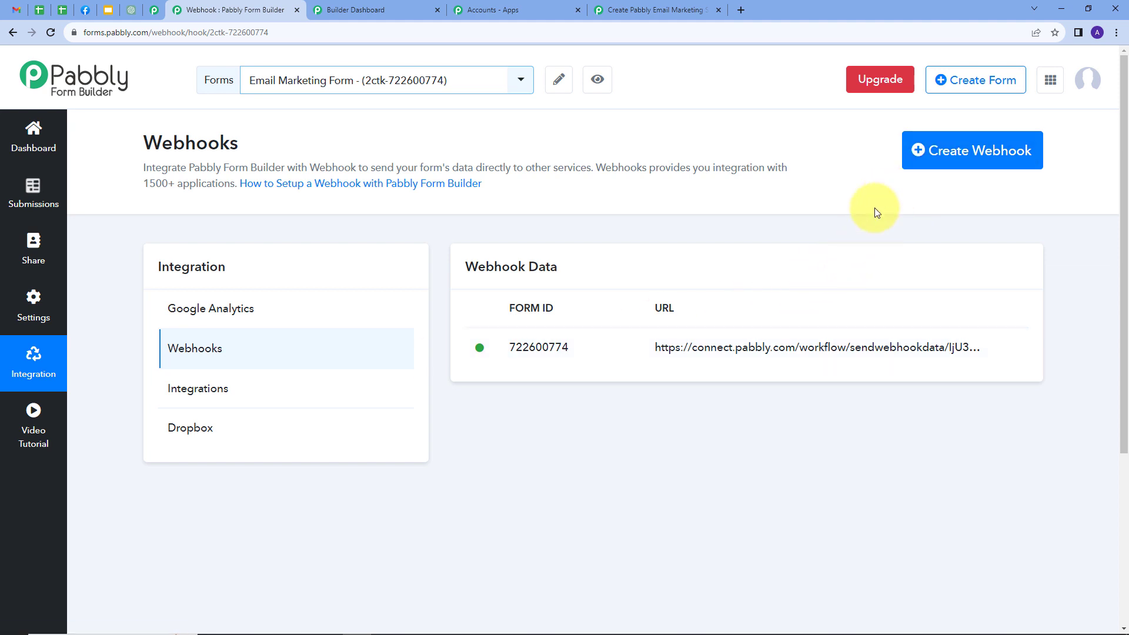
- Create a webhook for the Email Marketing Form with the copied URL, save it, and return to the Pabbly Connect workflow
left_click(955, 163)
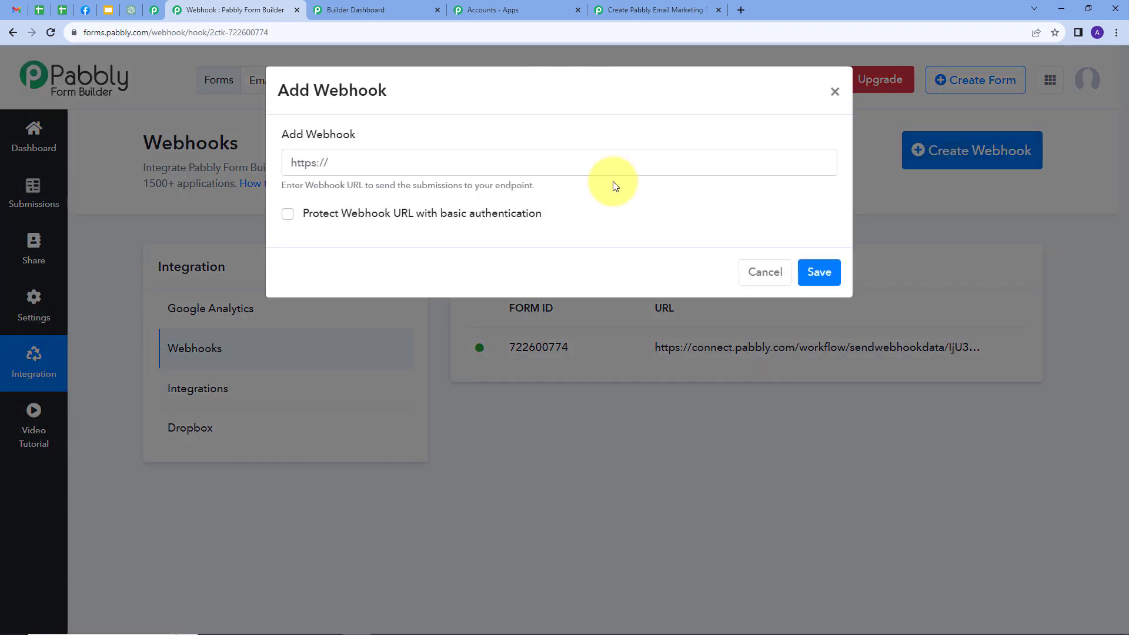
left_click(355, 167)
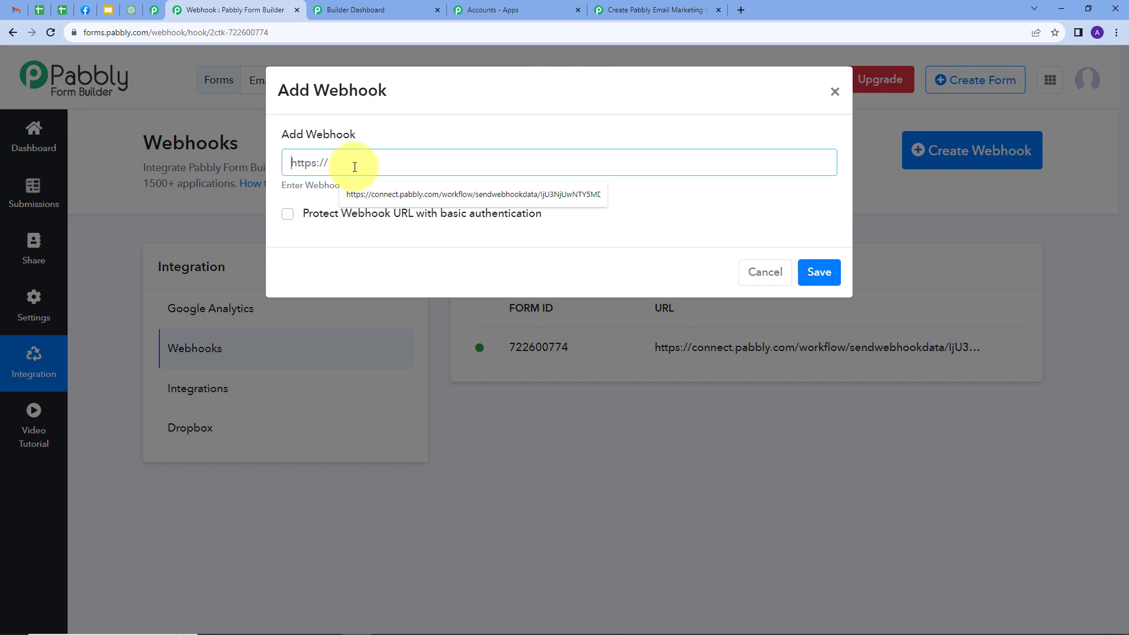
key("ctrl+v")
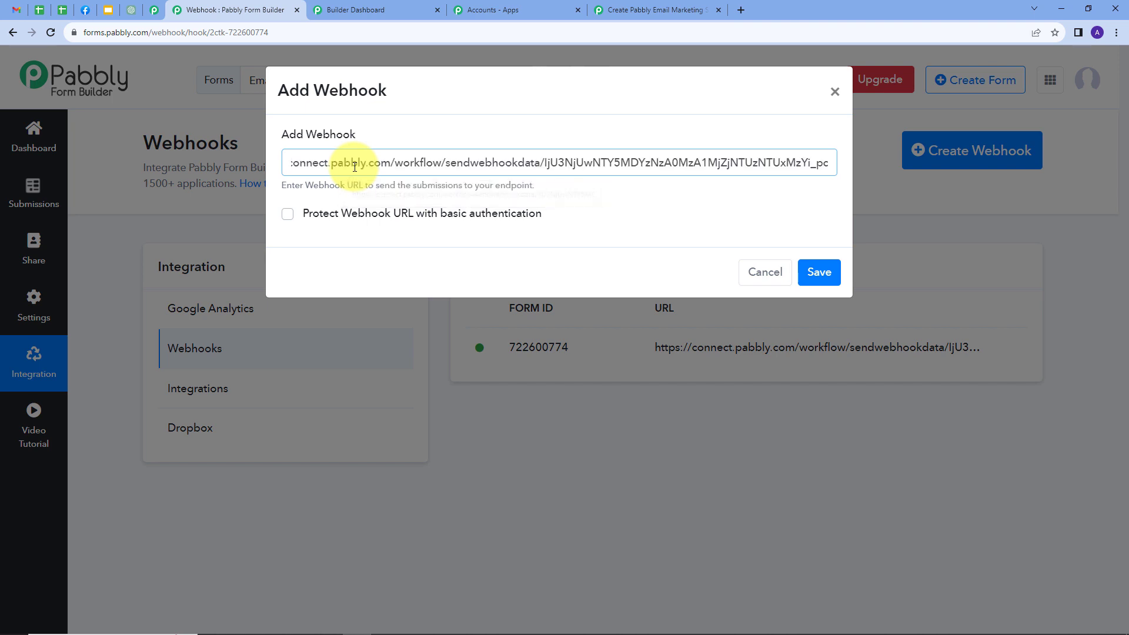
left_click(824, 274)
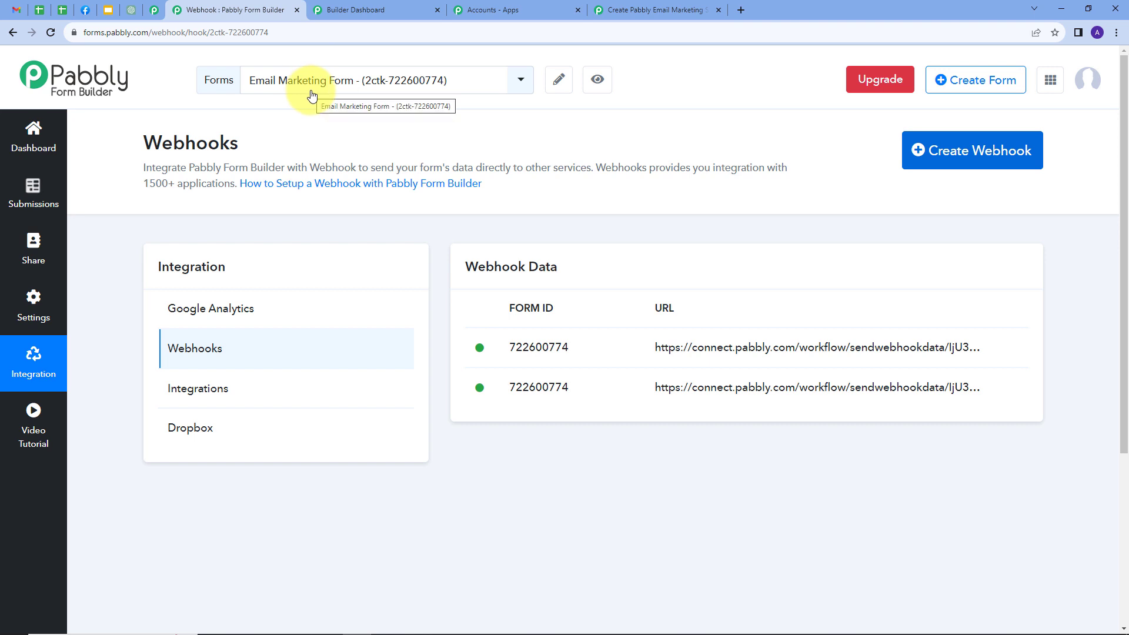
left_click(618, 5)
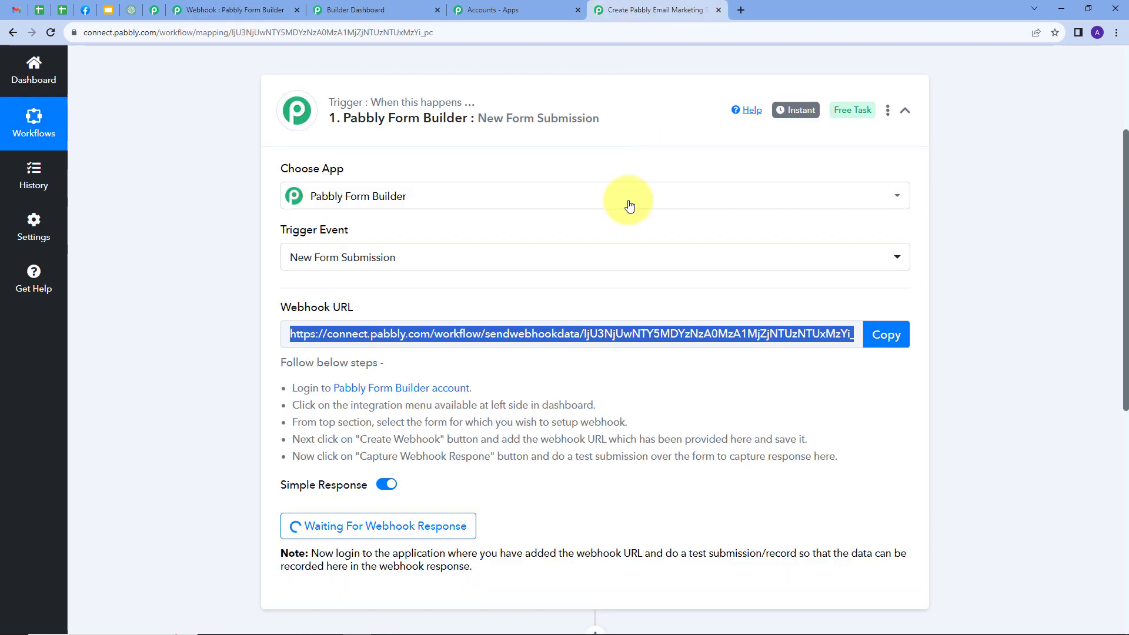
- Switch to Pabbly Form Builder and copy the share link of the Email Marketing Form
scroll(503, 273, "down", 1)
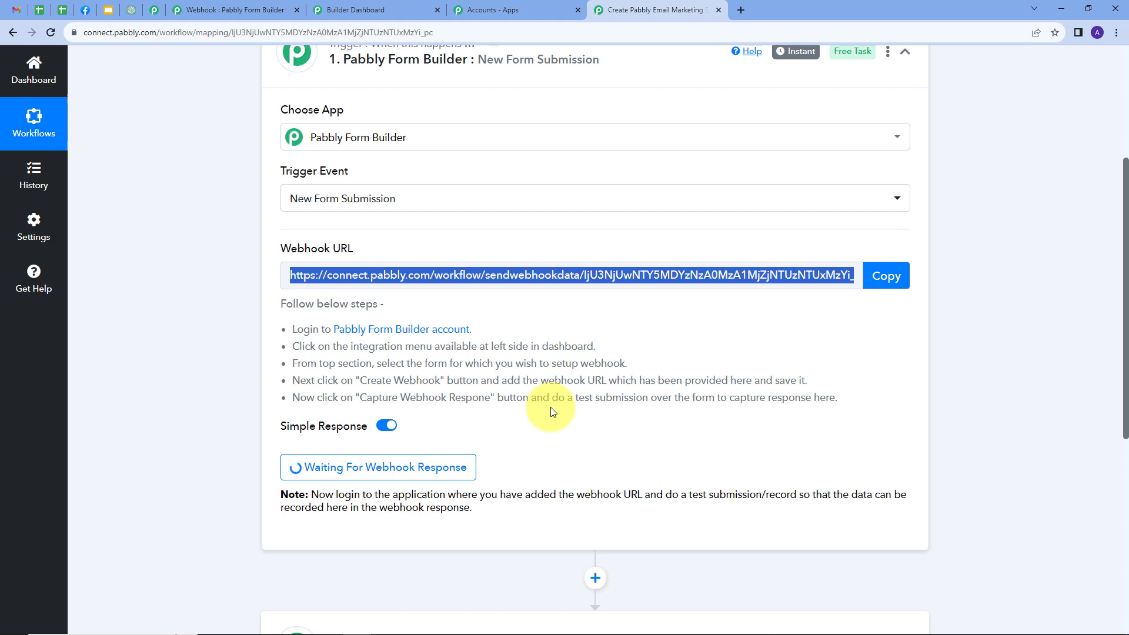
left_click(235, 10)
left_click(32, 147)
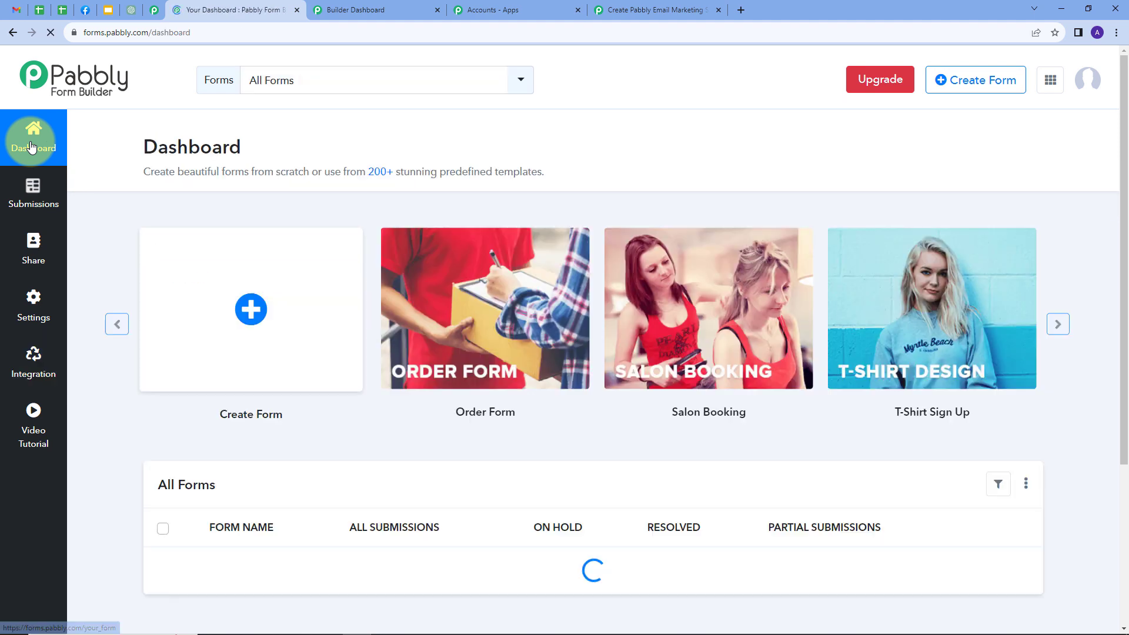
scroll(559, 388, "down", 2)
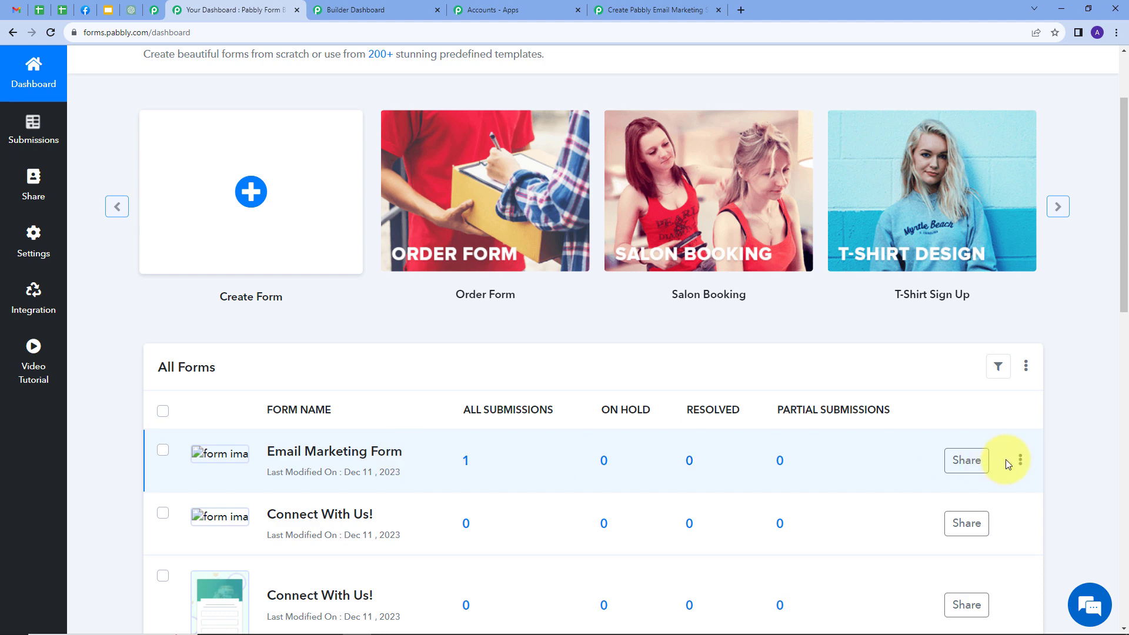
left_click(966, 461)
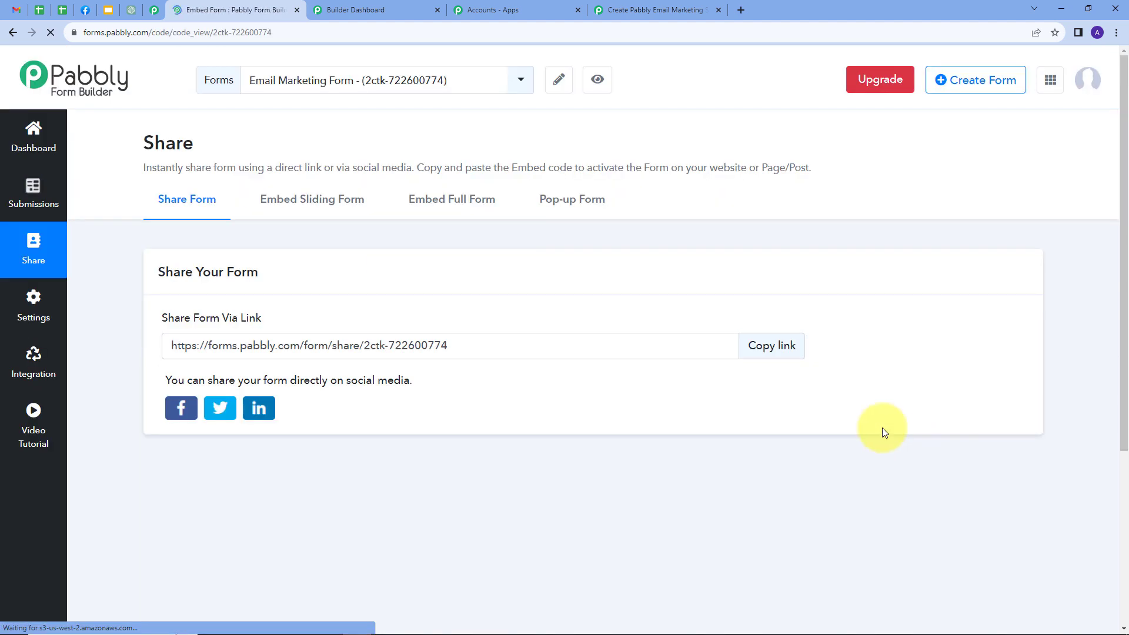
left_click(760, 347)
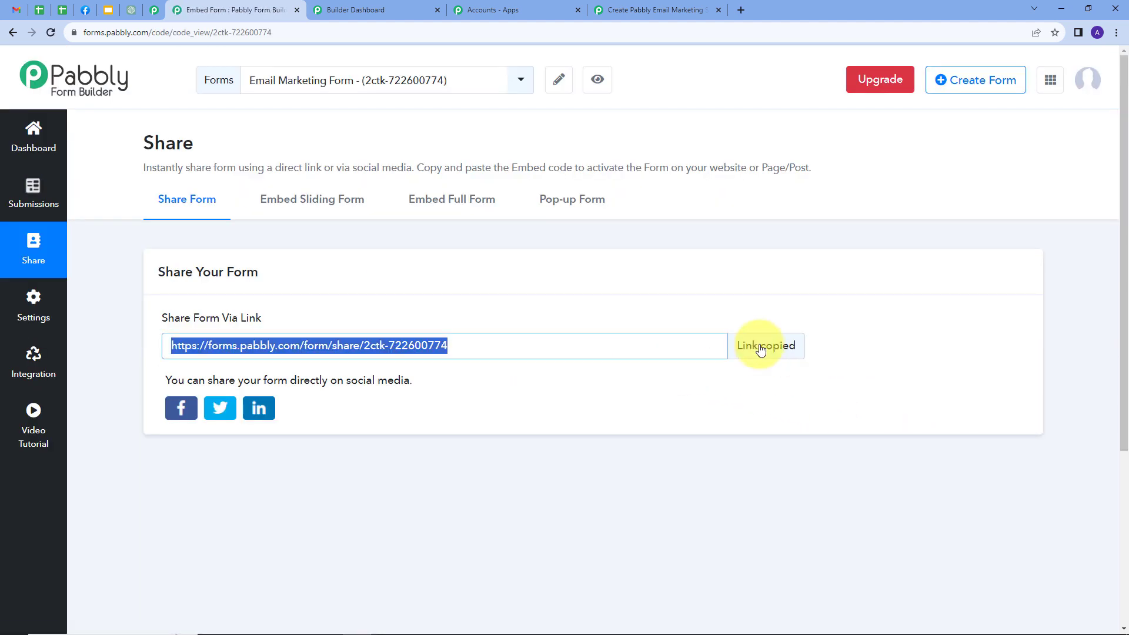
- Open the copied form link in a new browser tab
left_click(739, 10)
key("ctrl+v")
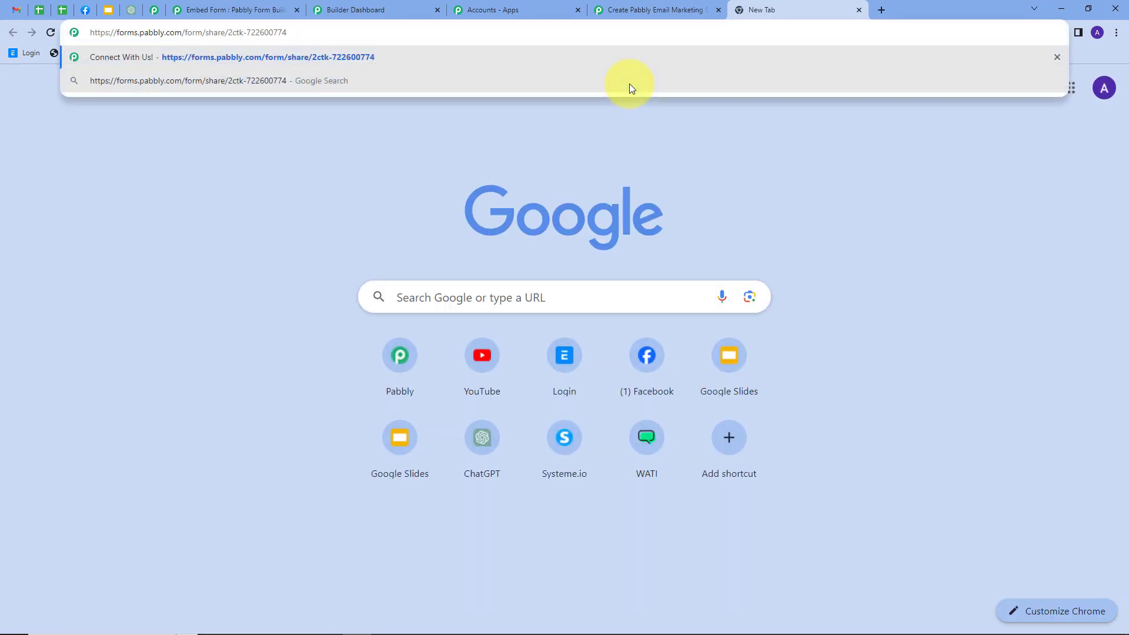
key("Return")
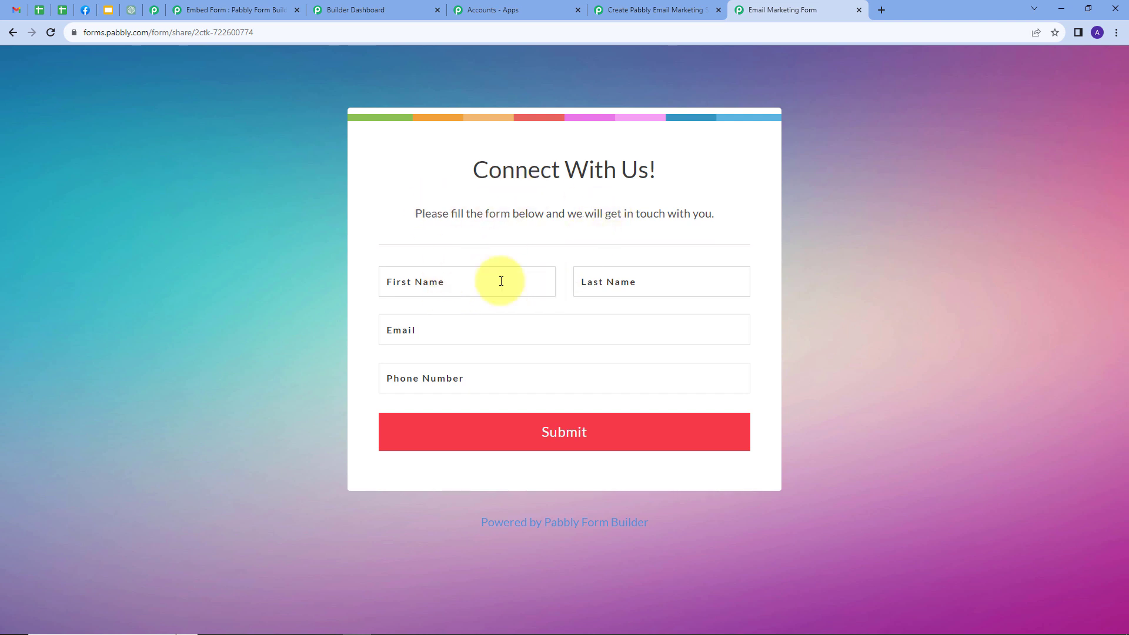
- Fill in the form with a test first name, last name, email address and phone number, and submit it
left_click(481, 284)
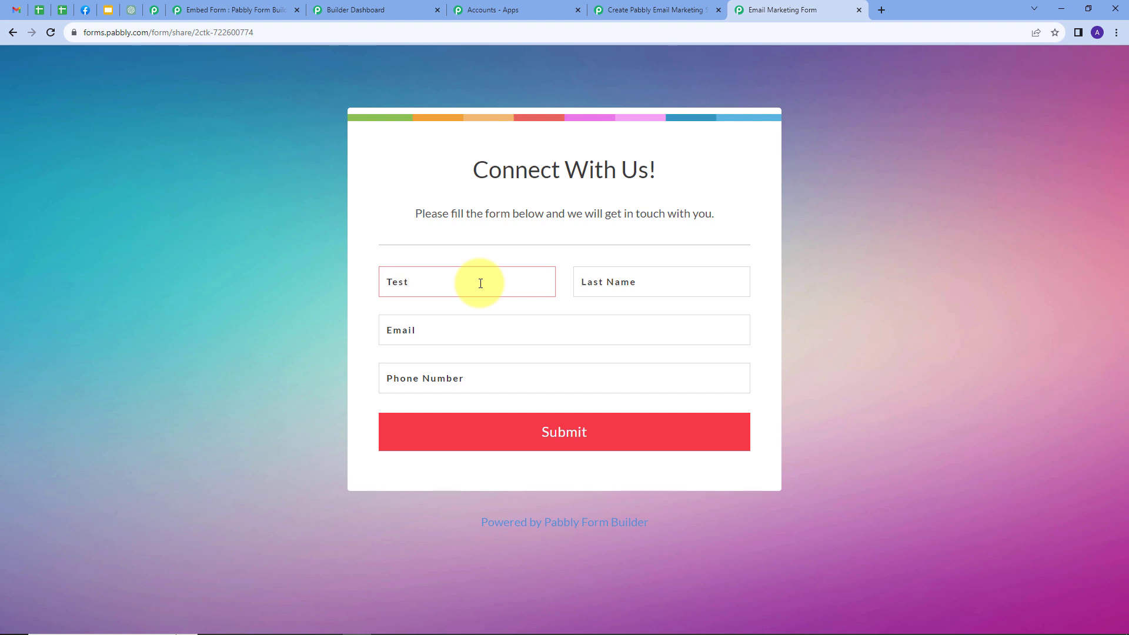
key("Tab")
type("U")
key("ctrl+v")
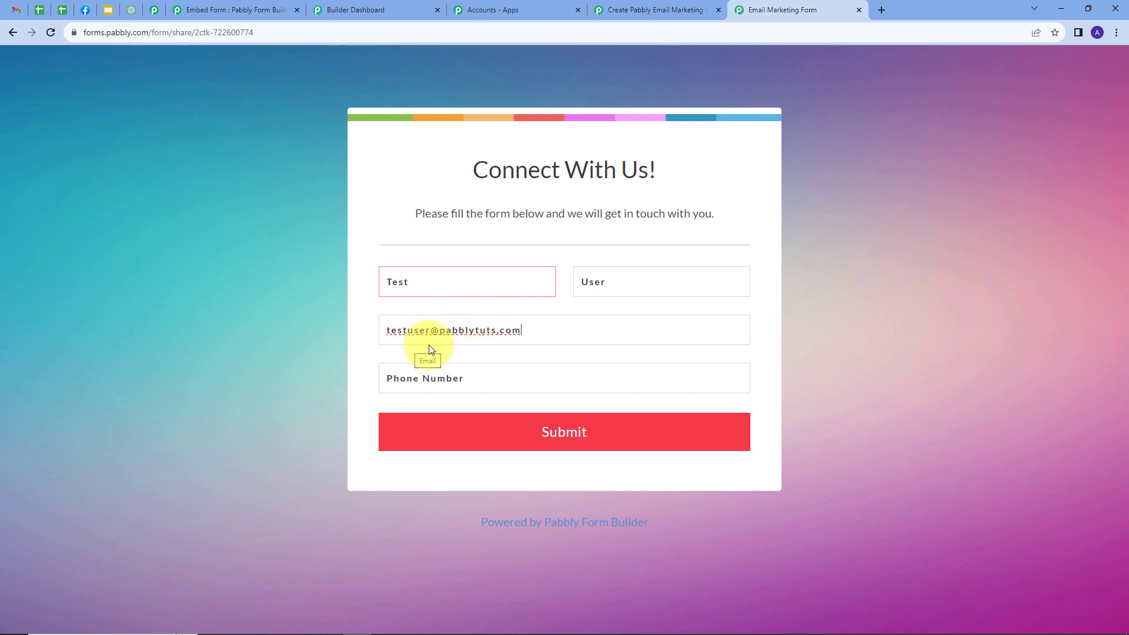
left_click(455, 385)
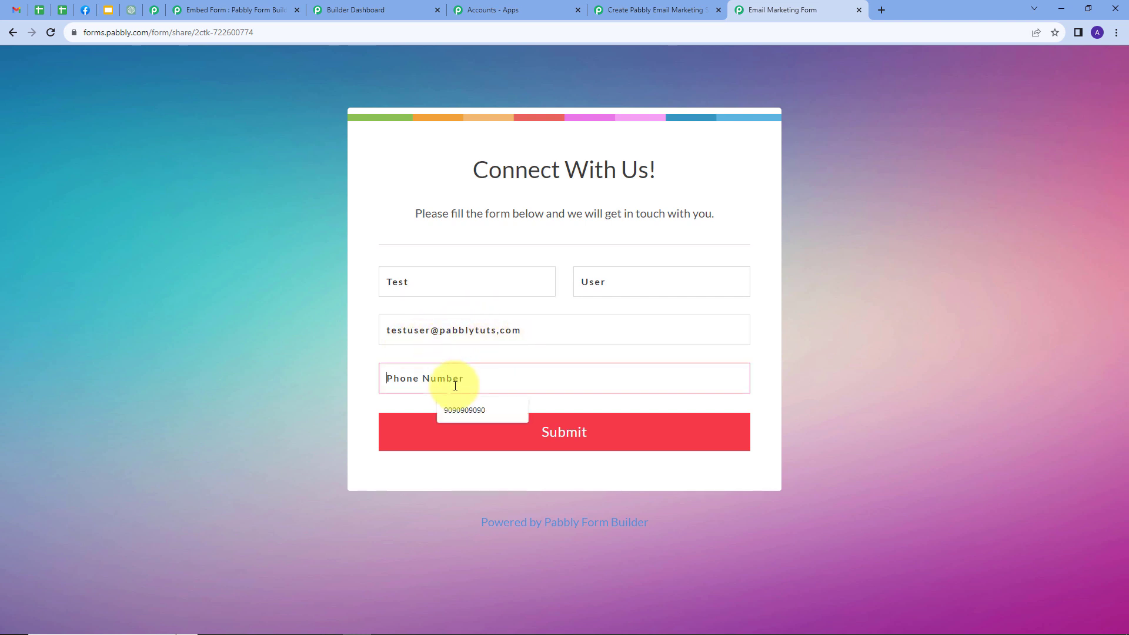
type("989")
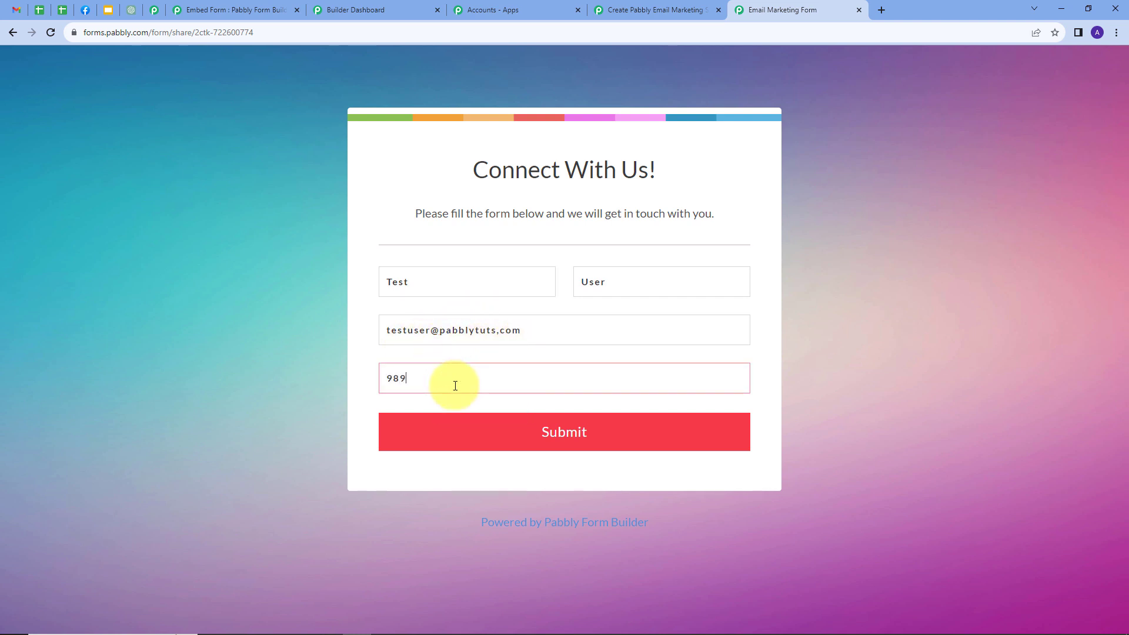
type("8989898")
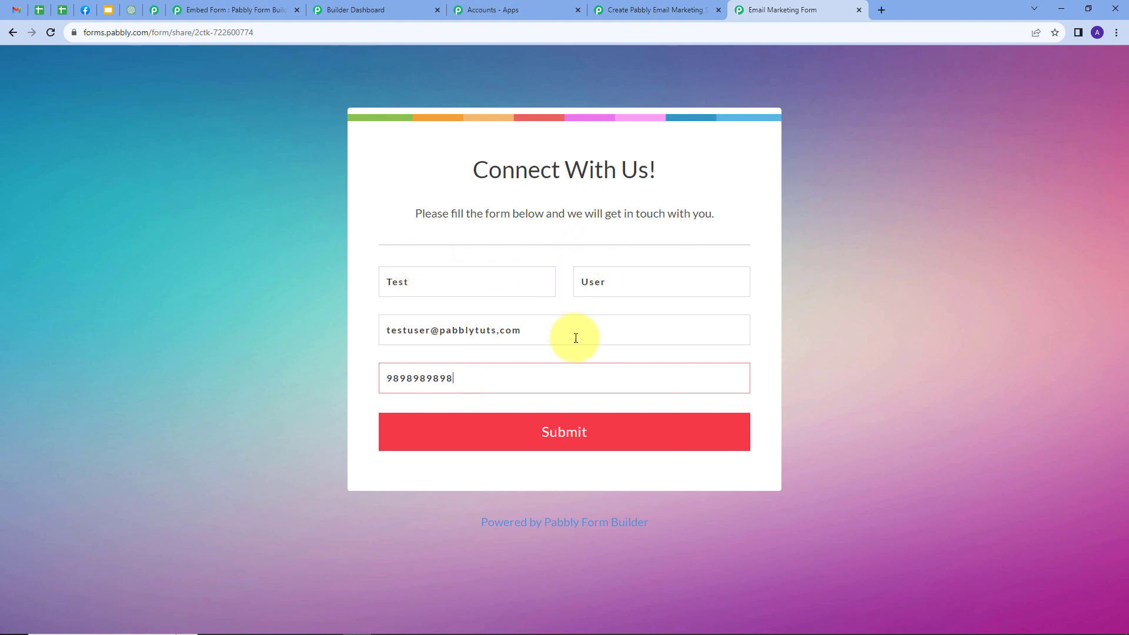
left_click(555, 438)
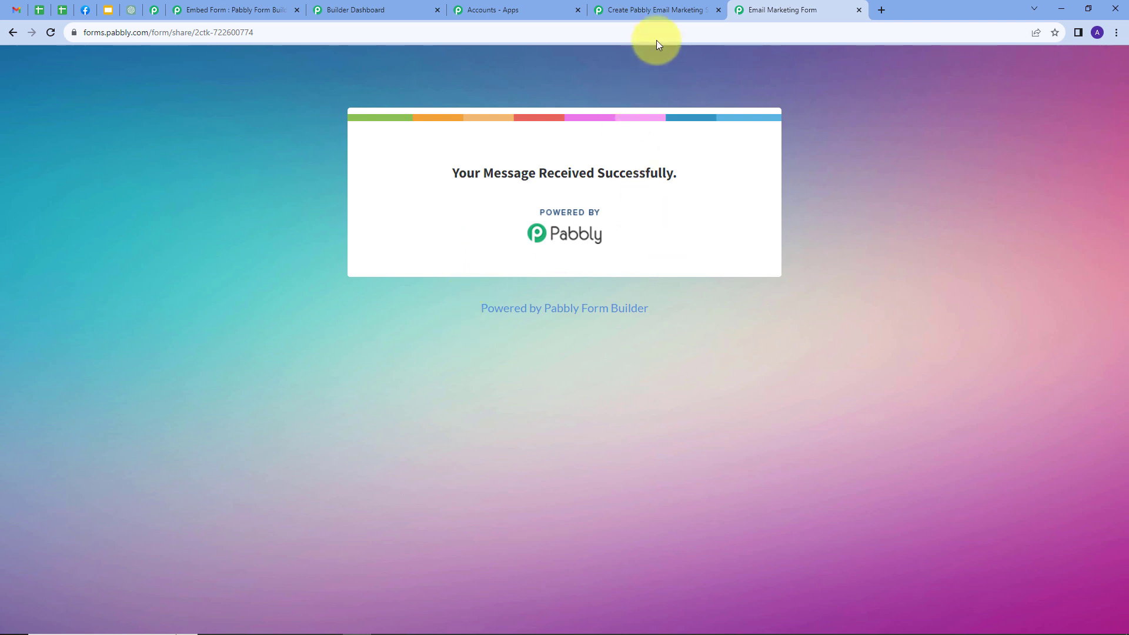
- Return to the Pabbly Connect workflow and examine the submitted phone number, names and email in the captured webhook response
left_click(647, 10)
scroll(903, 299, "down", 1)
scroll(676, 313, "up", 4)
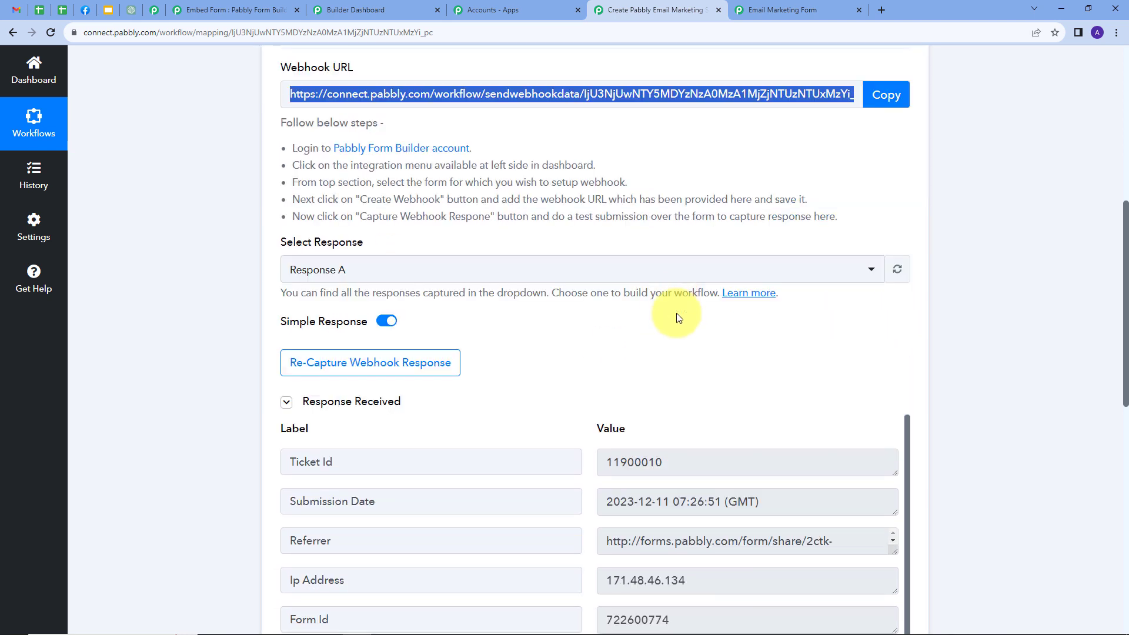
scroll(683, 412, "down", 2)
scroll(936, 360, "down", 3)
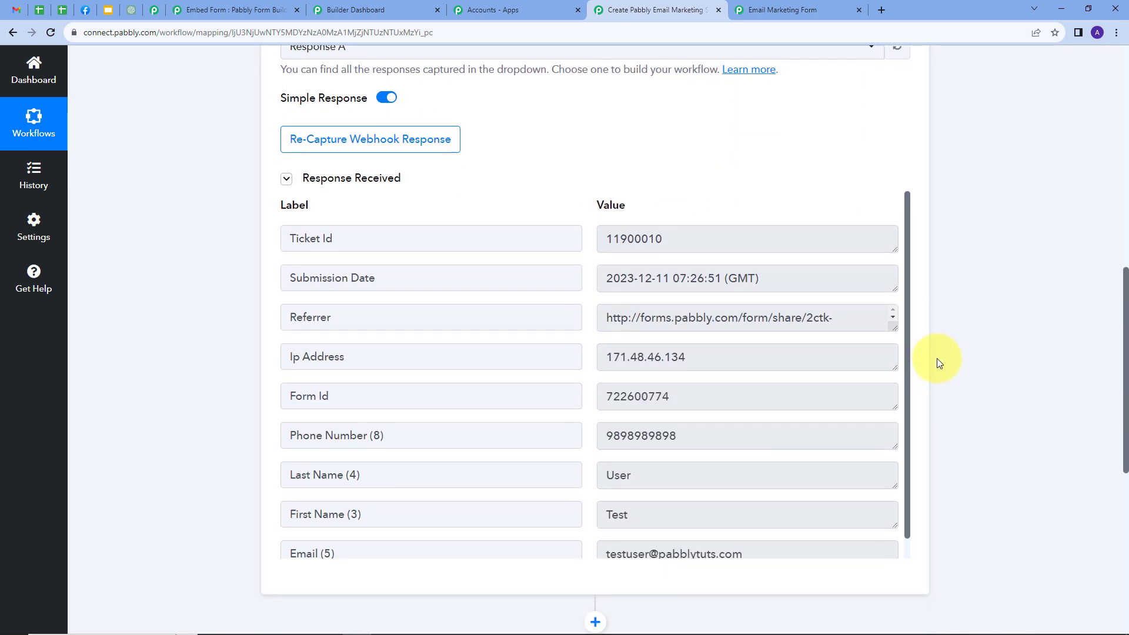
left_click(688, 388)
double_click(689, 428)
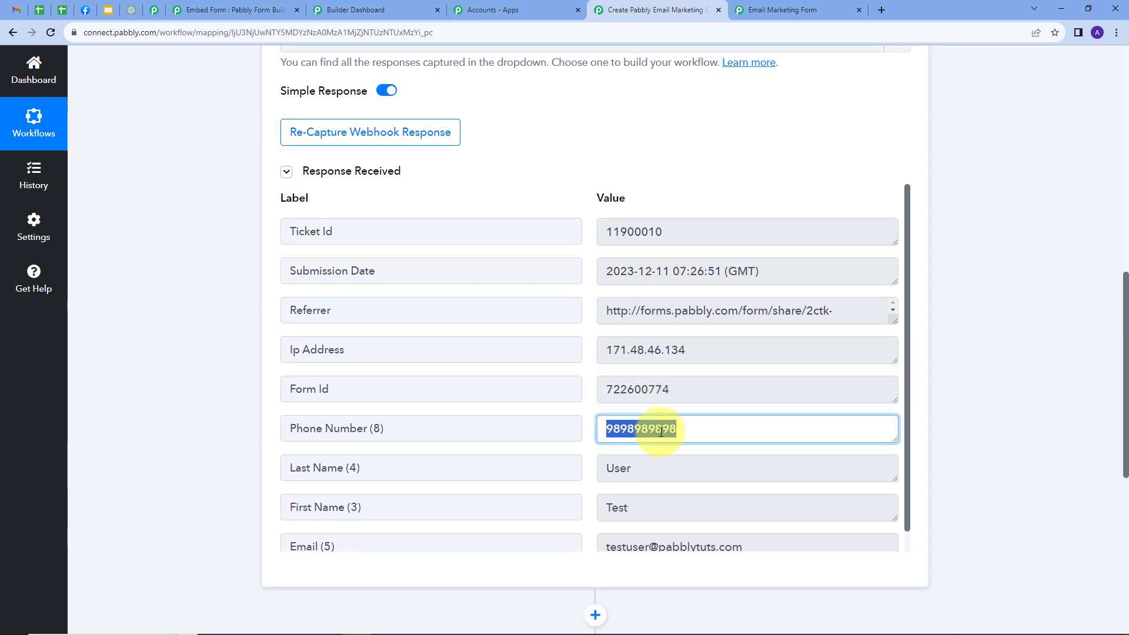
left_click_drag(662, 468, 523, 491)
left_click(589, 477)
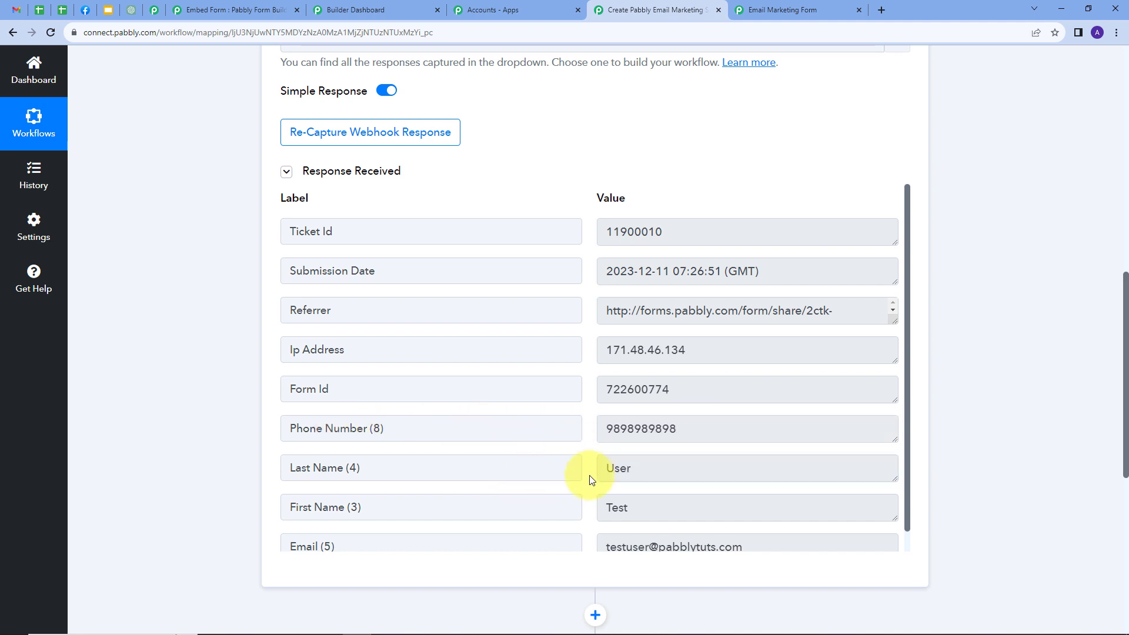
left_click(652, 513)
left_click_drag(652, 513, 521, 493)
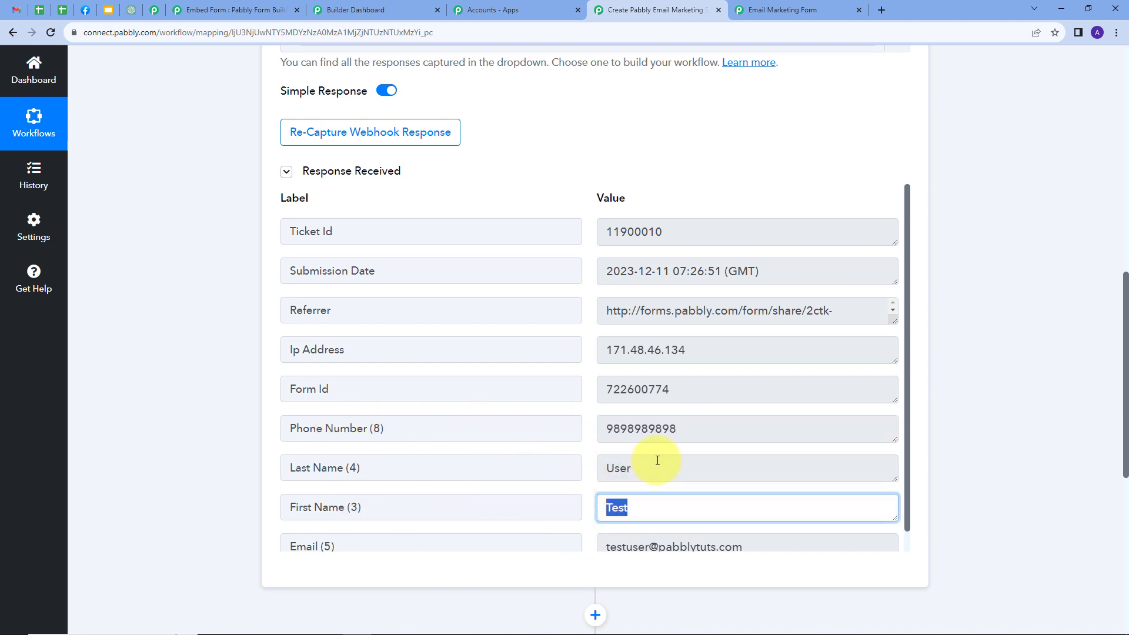
left_click_drag(651, 466, 607, 435)
scroll(705, 434, "down", 1)
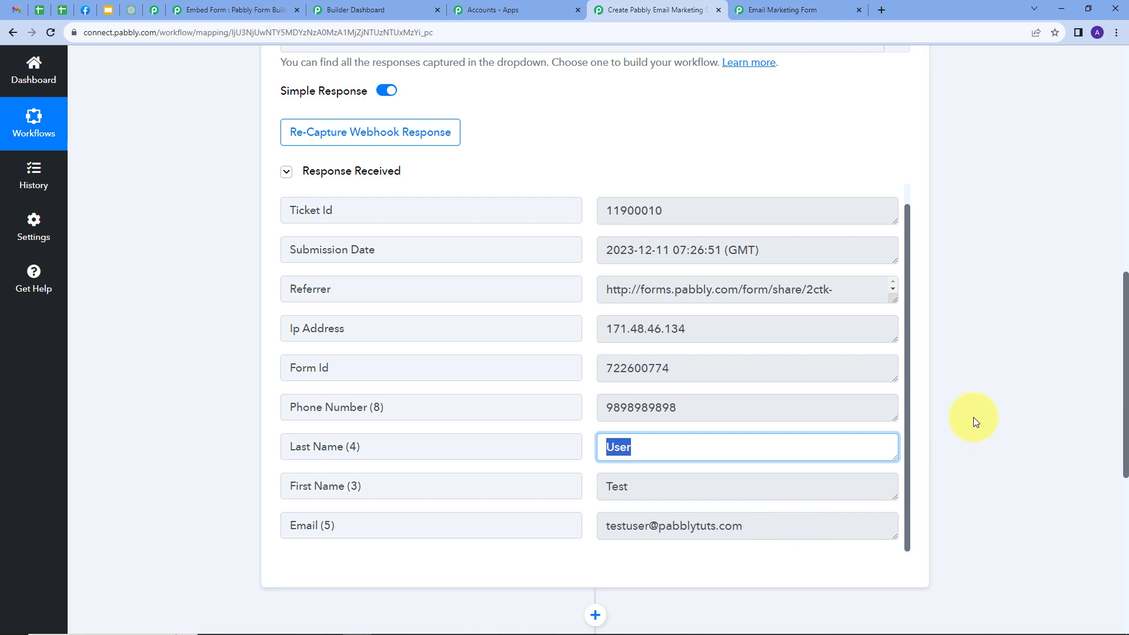
- Set the workflow's action step to the Pabbly Email Marketing app with the Add Subscribers event
scroll(973, 417, "down", 4)
scroll(950, 400, "down", 1)
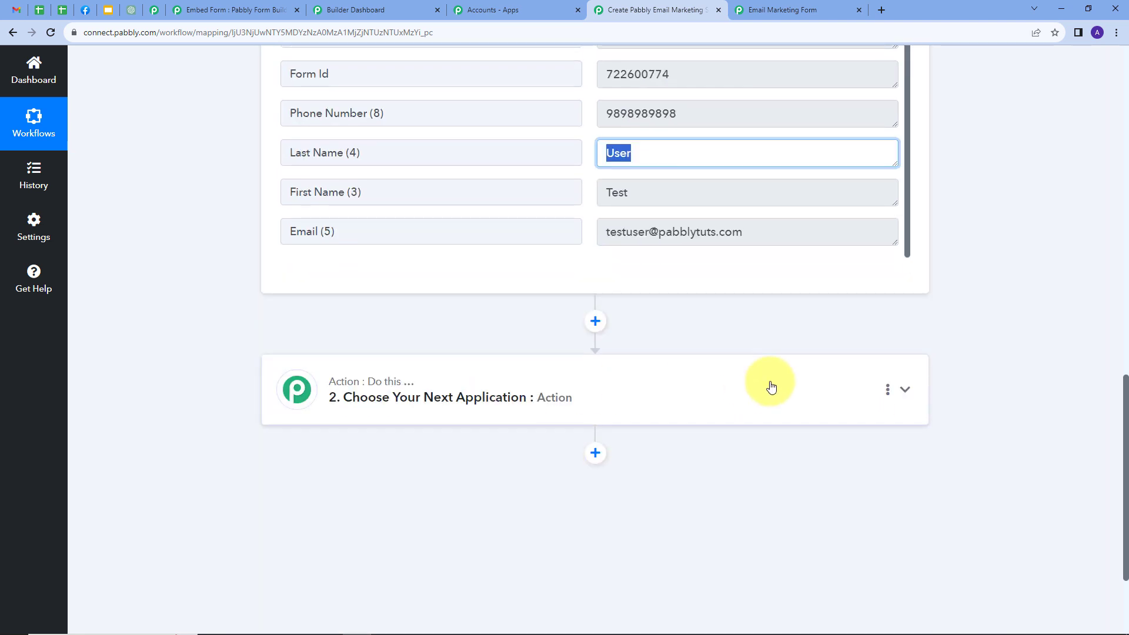
left_click(686, 393)
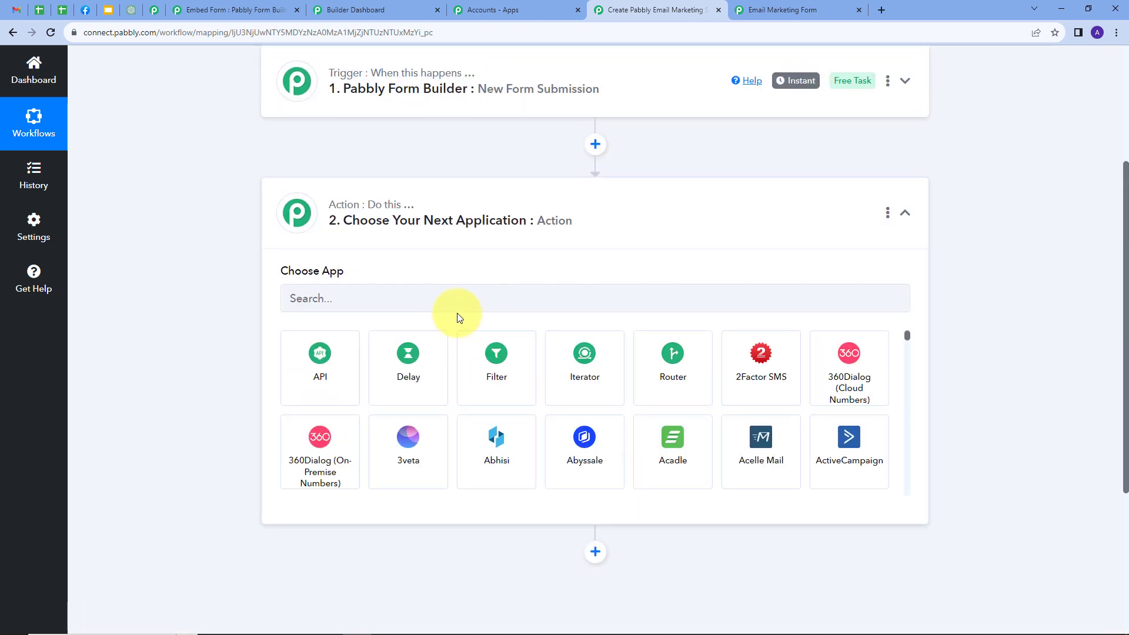
left_click(408, 303)
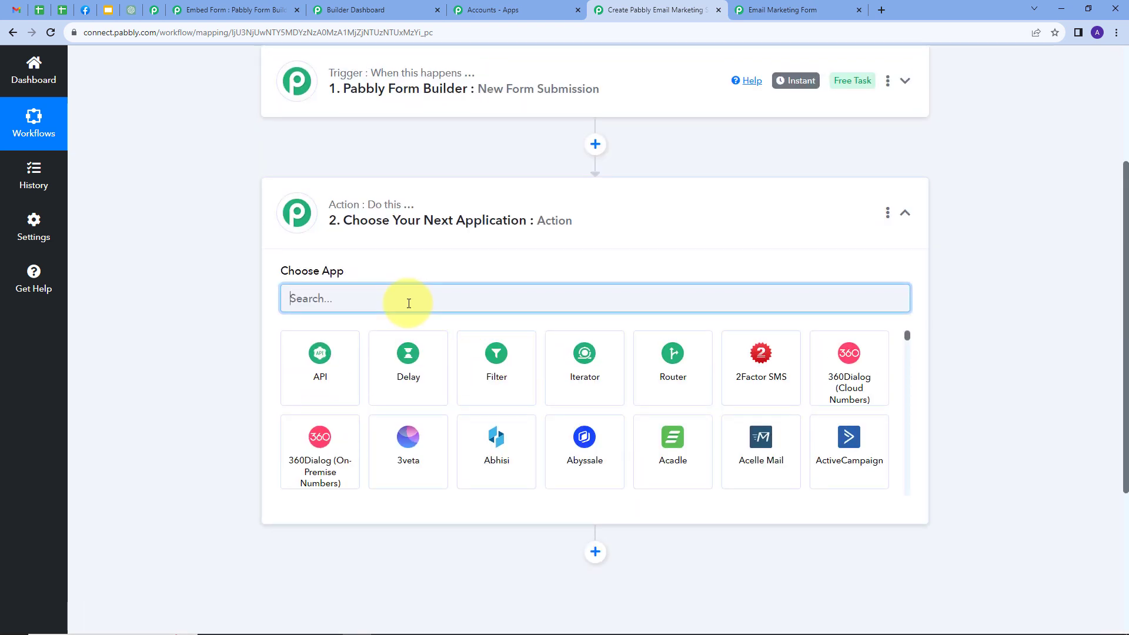
type("pab")
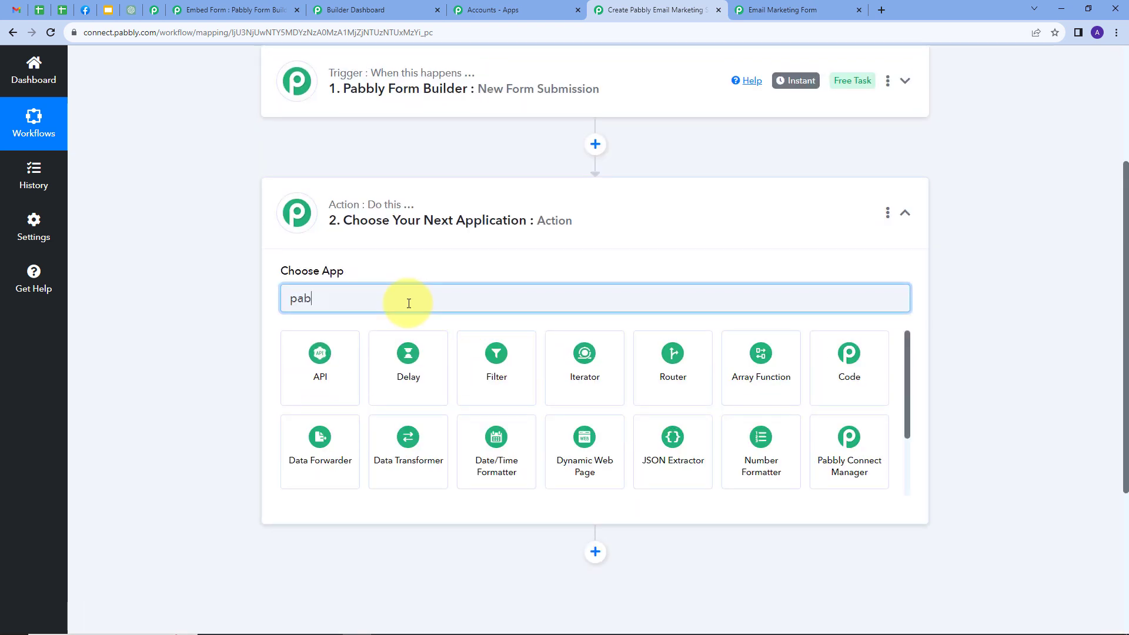
type("bly E")
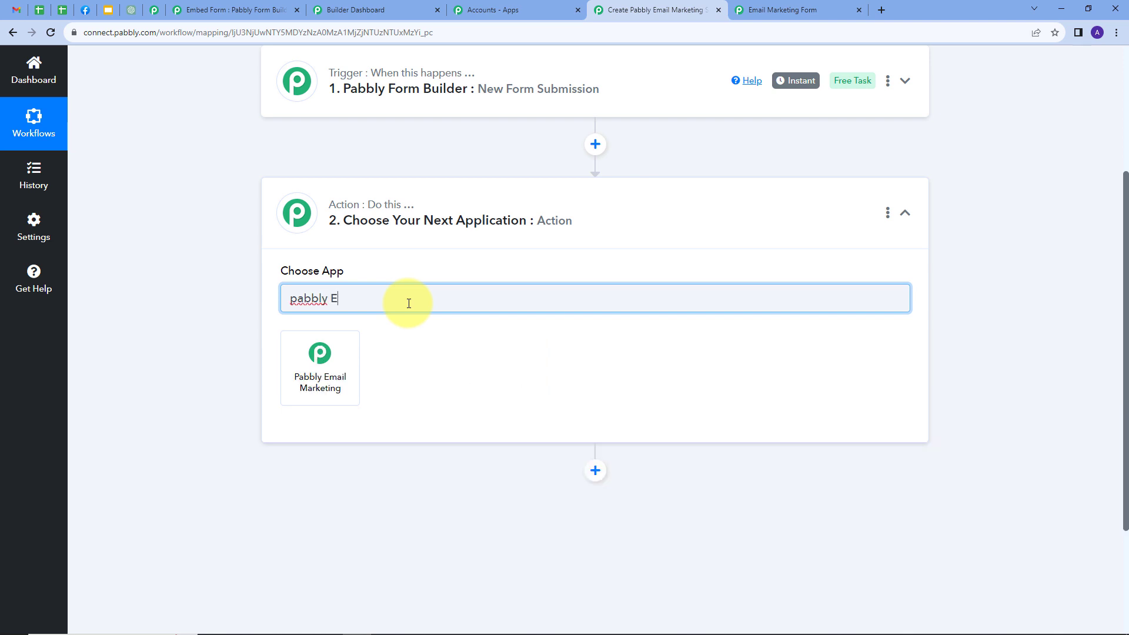
left_click(325, 360)
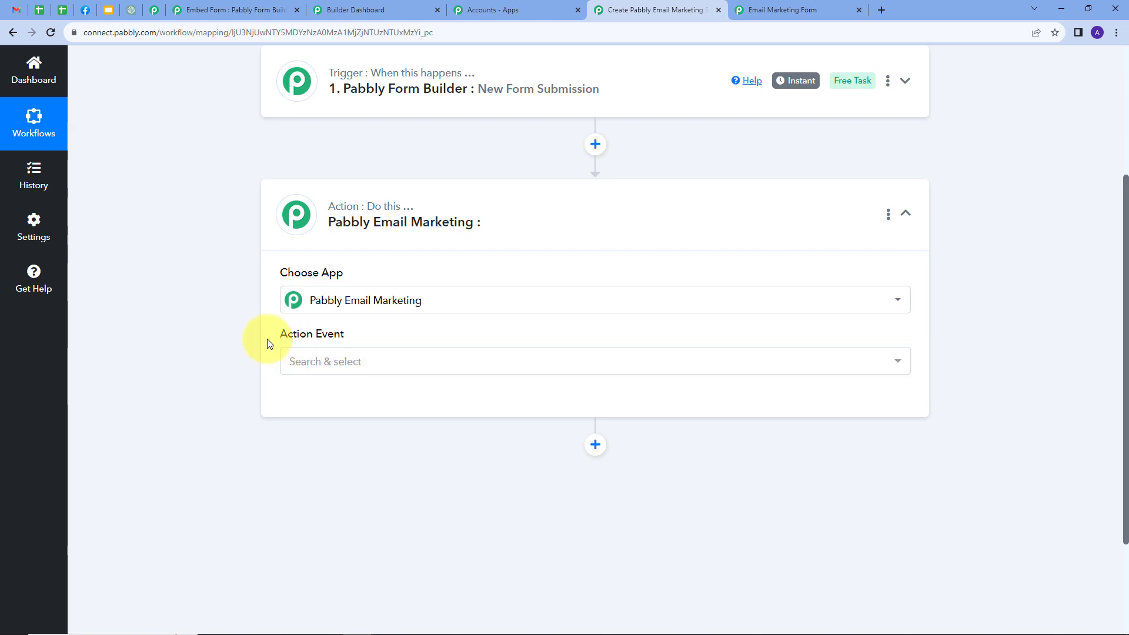
left_click(534, 362)
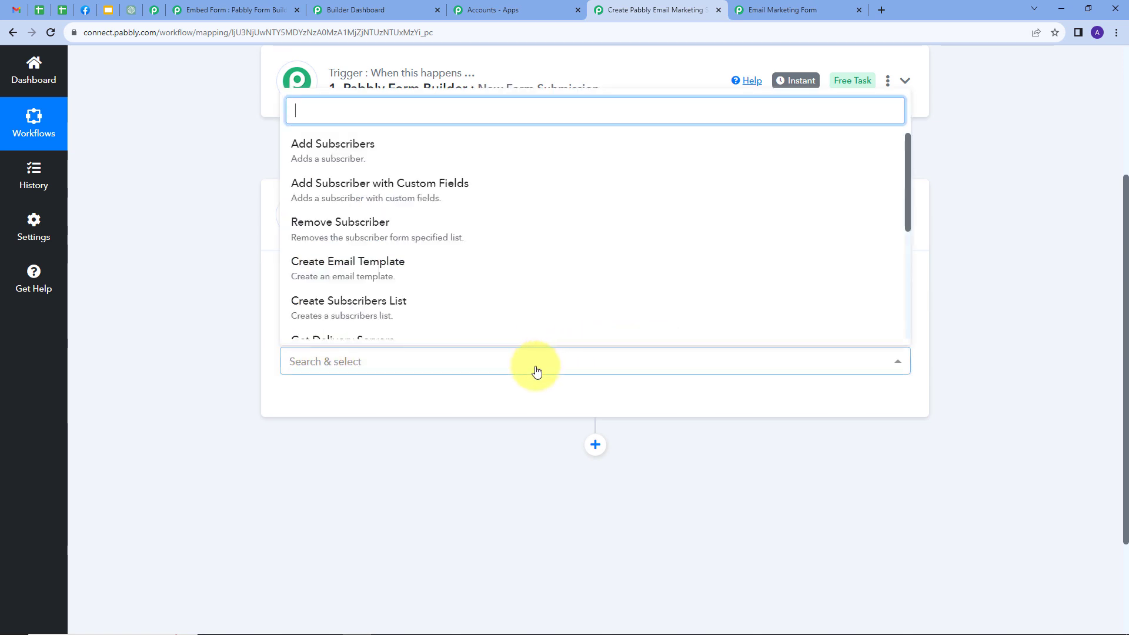
left_click(338, 159)
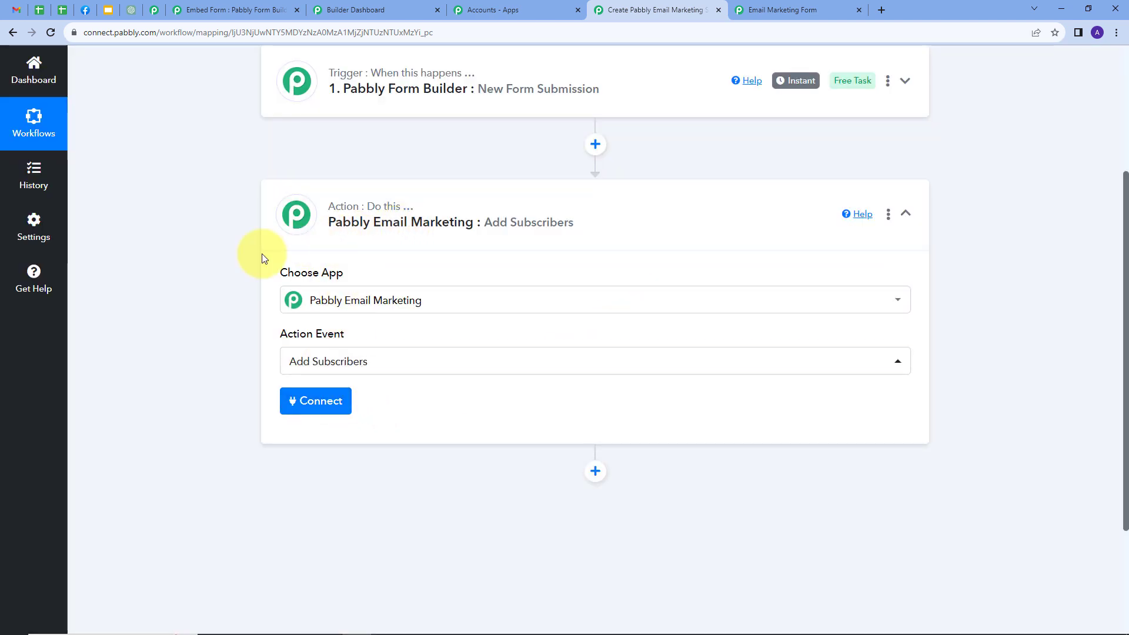
- Start a new Pabbly Email Marketing connection for the action and review where to find its bearer token
left_click(310, 403)
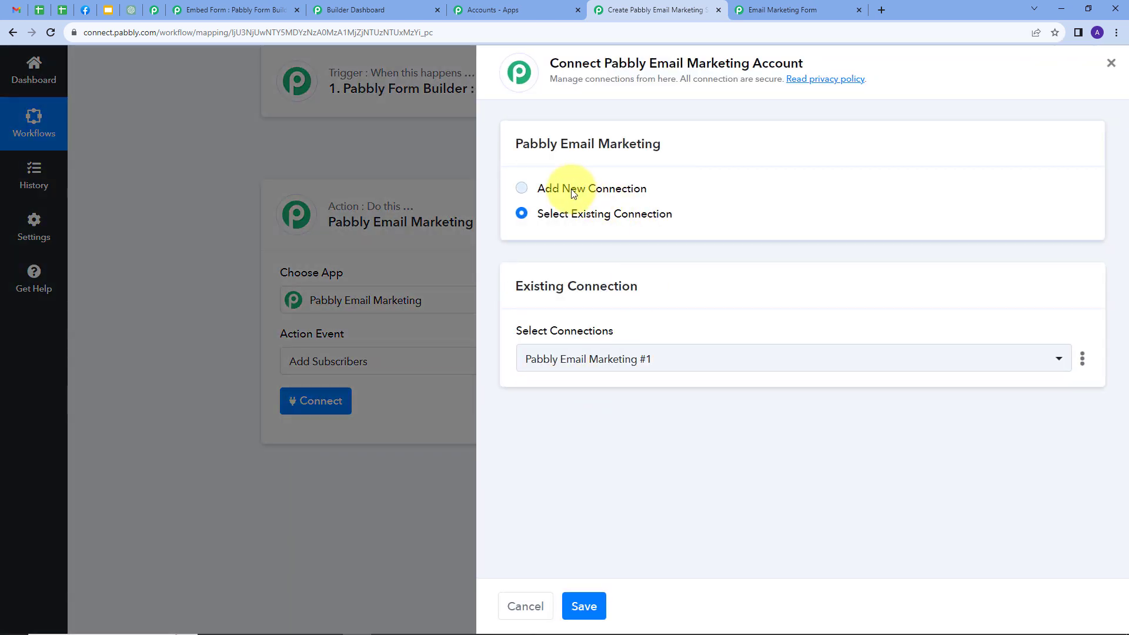
left_click(574, 193)
scroll(617, 138, "down", 2)
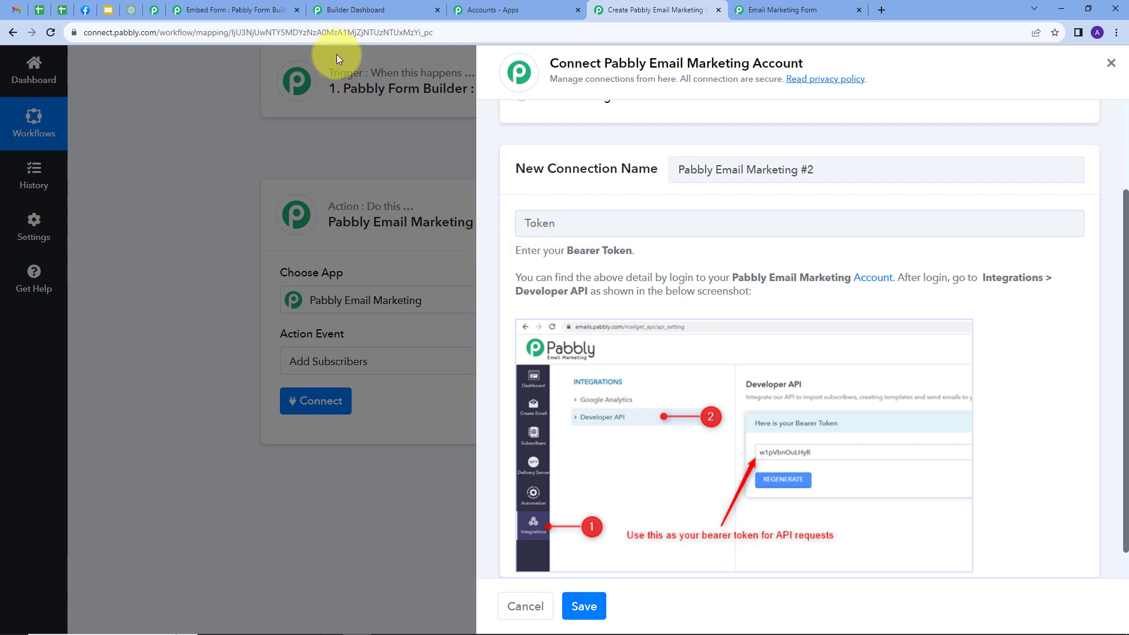
- Switch to Pabbly Email Marketing and copy the bearer token from the Developer API integration settings
left_click(363, 10)
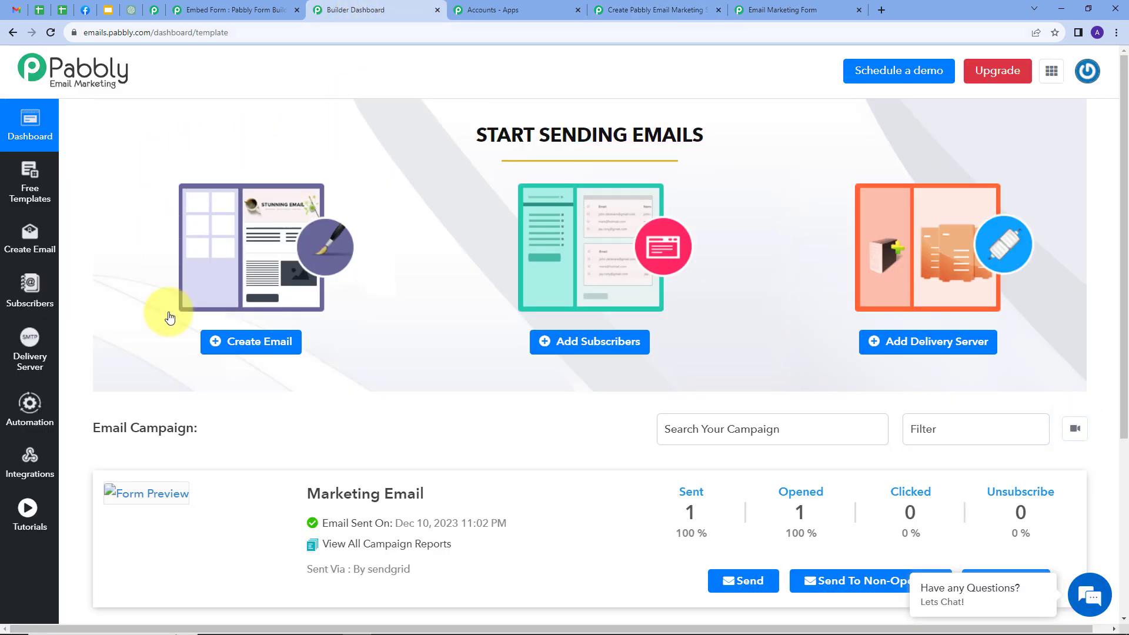
left_click(33, 465)
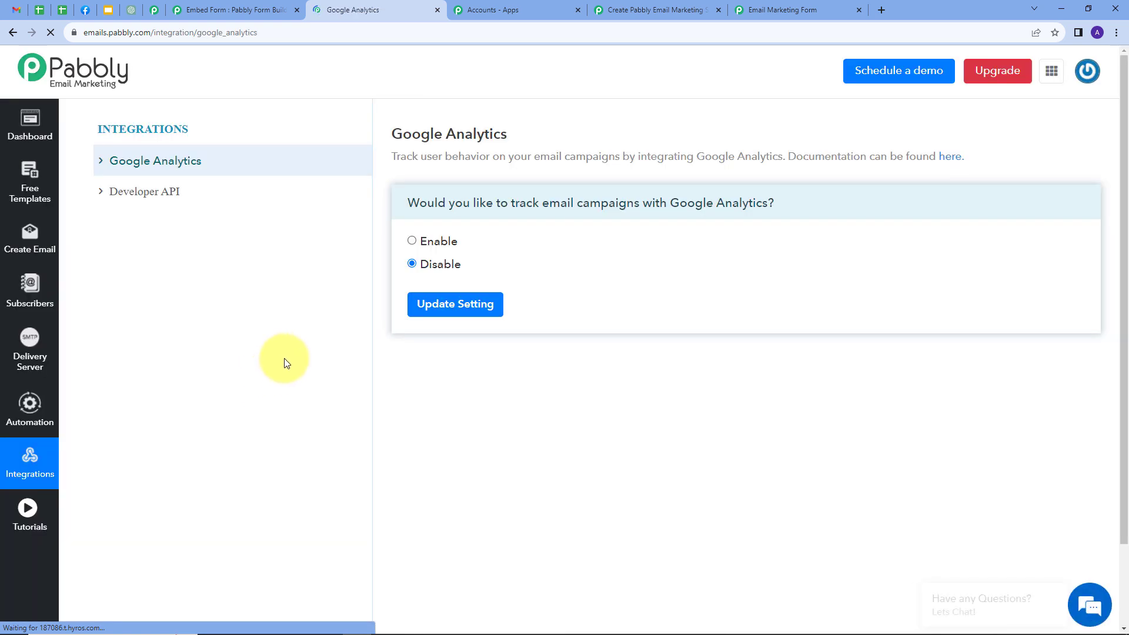
left_click(132, 193)
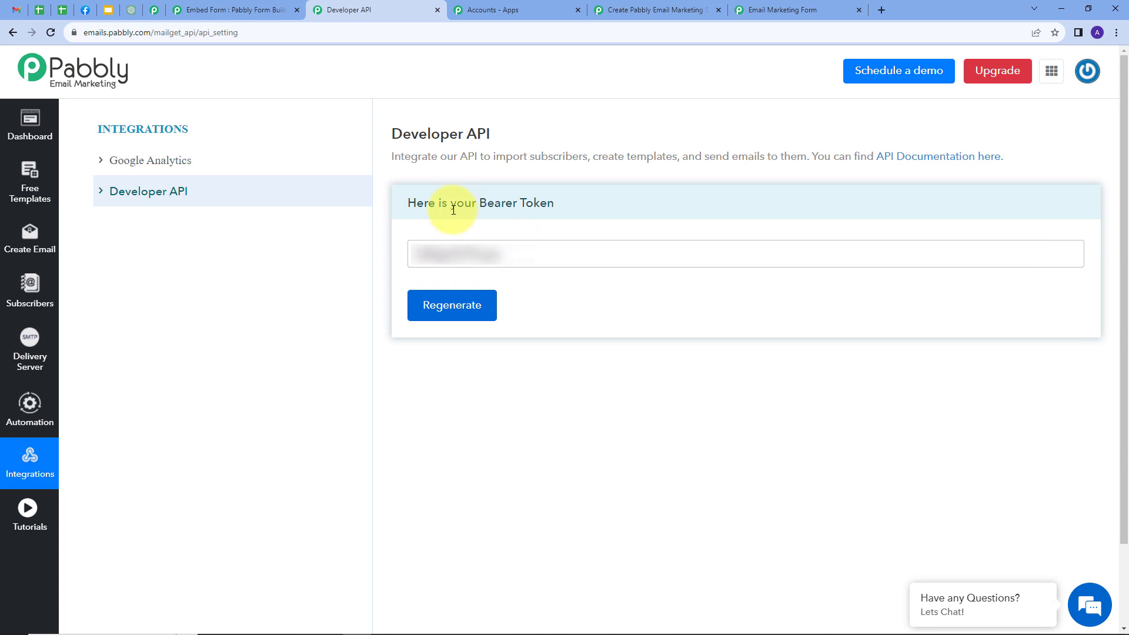
left_click_drag(527, 252, 411, 270)
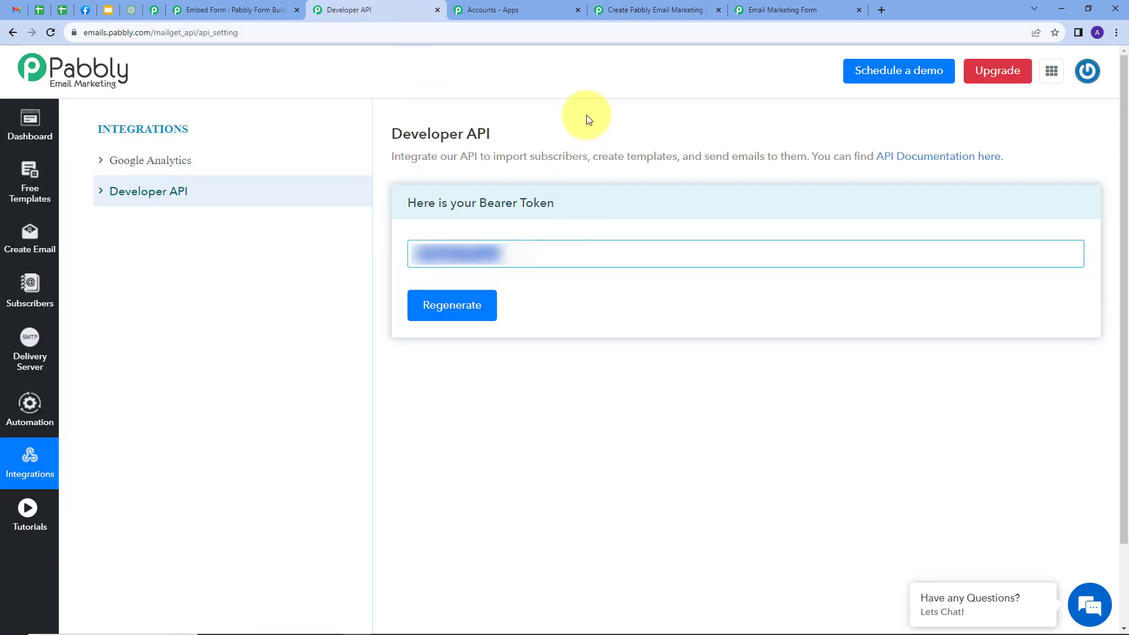
- Return to the workflow, paste the bearer token into the new Pabbly Email Marketing #2 connection and save it
left_click(625, 12)
left_click(589, 223)
key("ctrl+v")
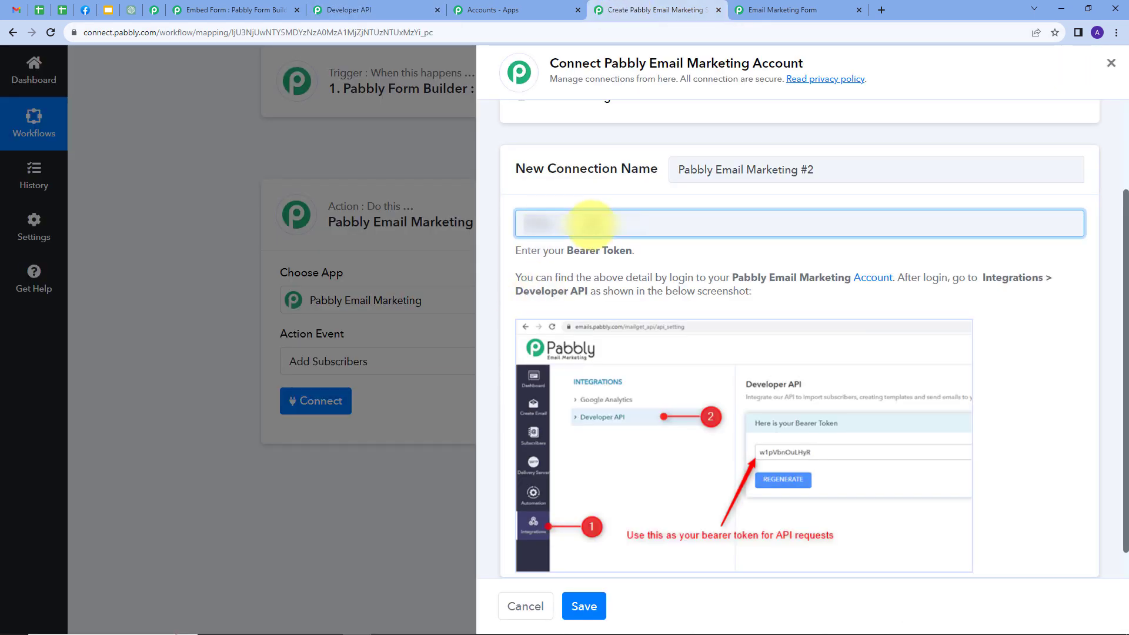
scroll(590, 224, "down", 1)
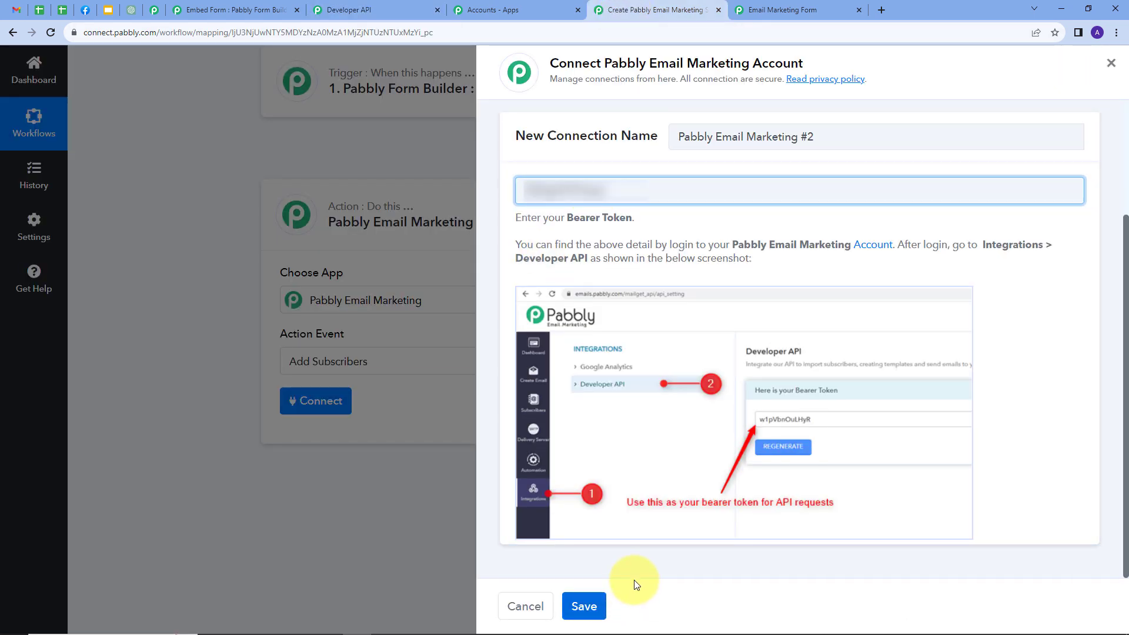
left_click(589, 606)
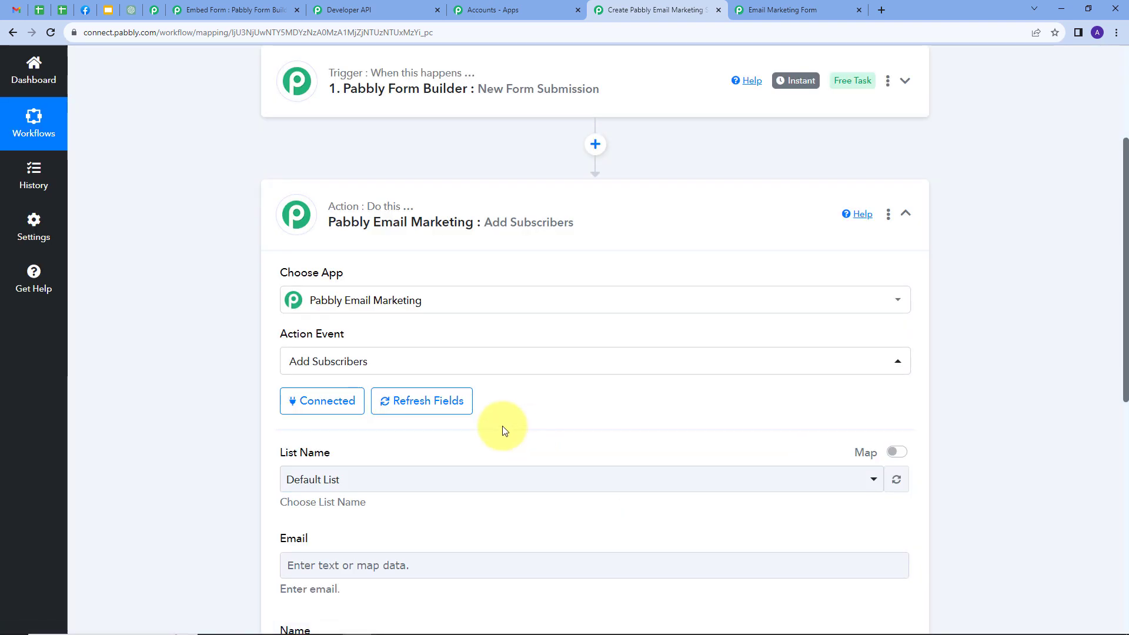
- Check the subscriber lists in Pabbly Email Marketing, and set the Add Subscribers action's list to Pabbly Form Builder Subscriber
scroll(596, 373, "down", 2)
scroll(604, 359, "down", 2)
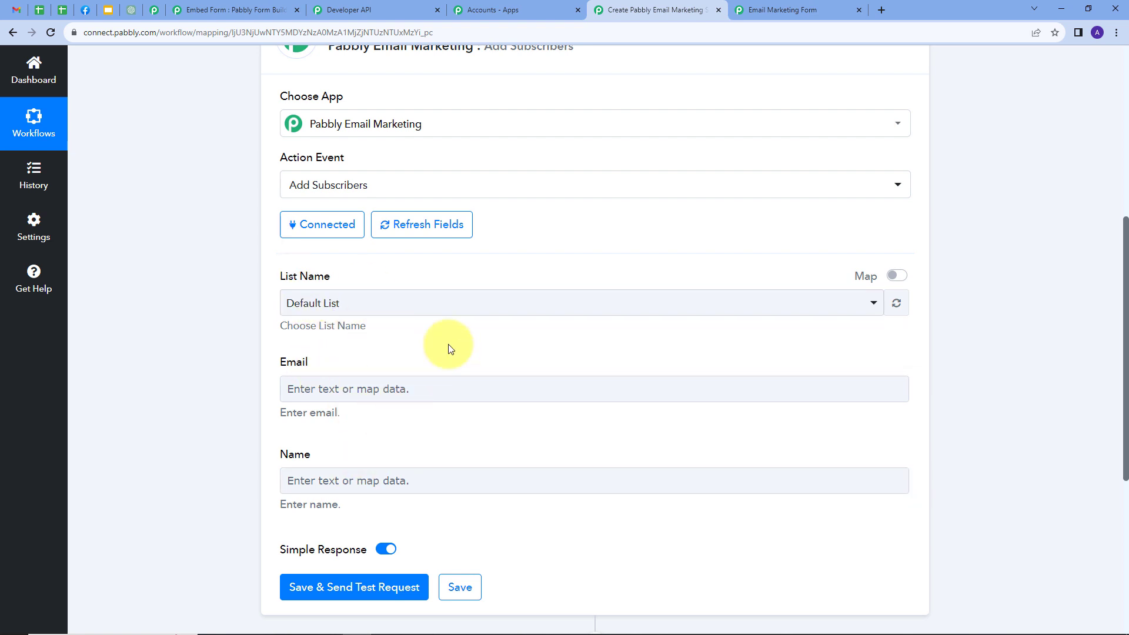
left_click(358, 8)
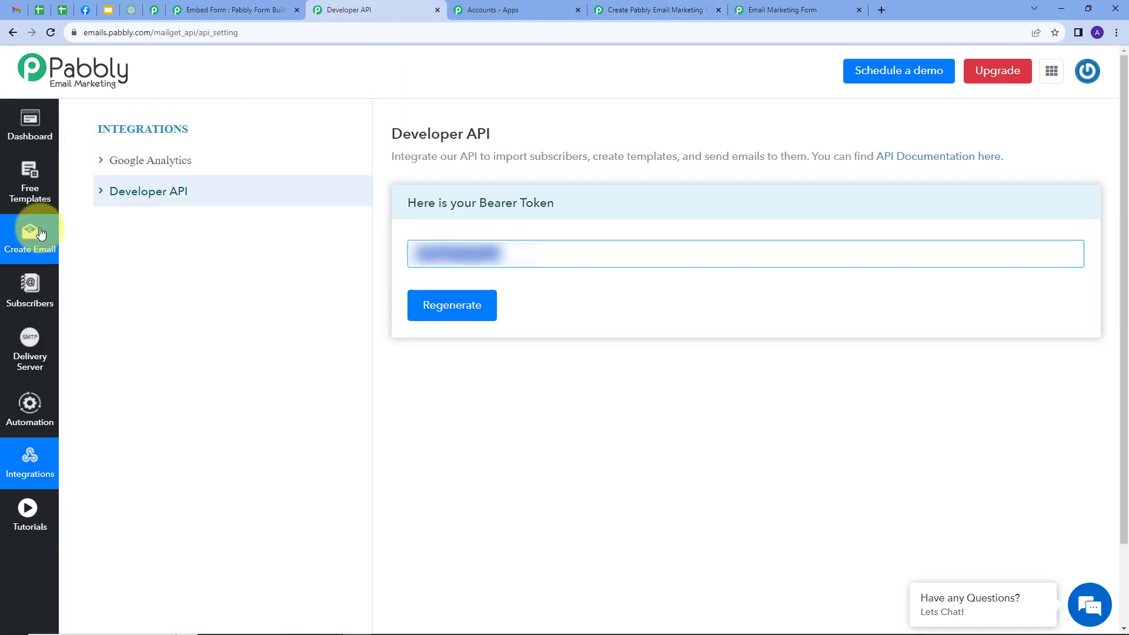
left_click(31, 289)
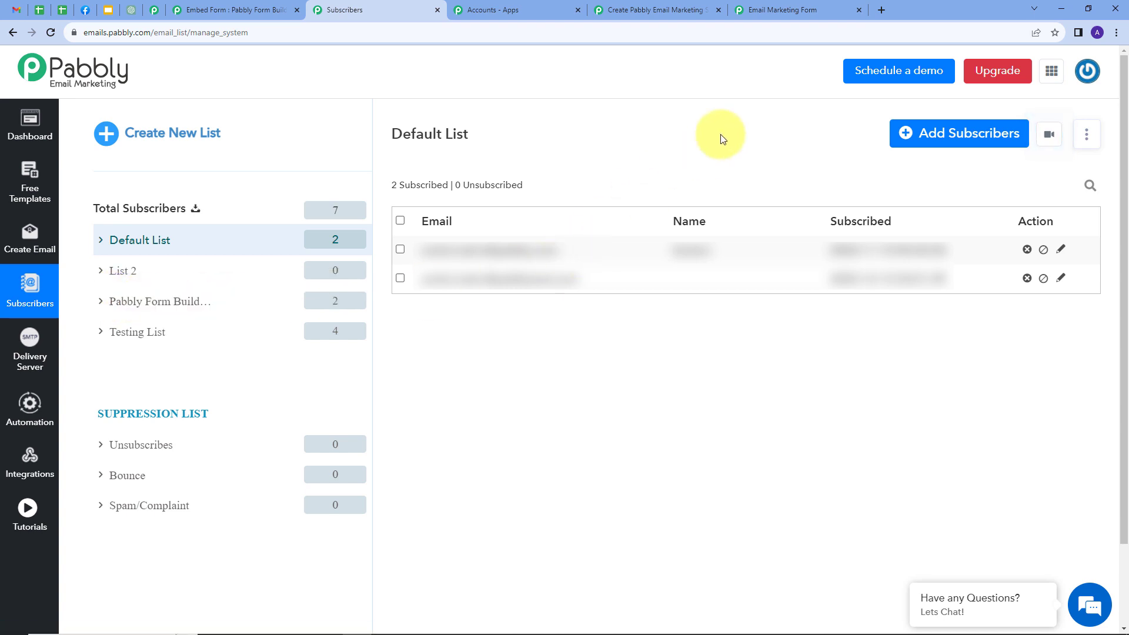
left_click(630, 14)
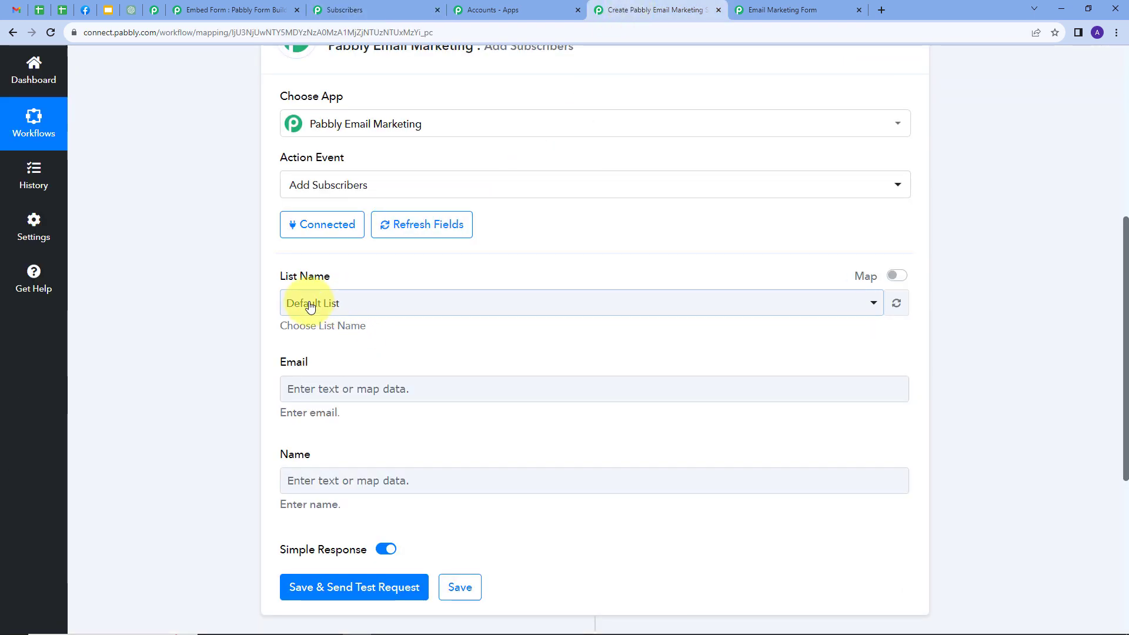
left_click(446, 307)
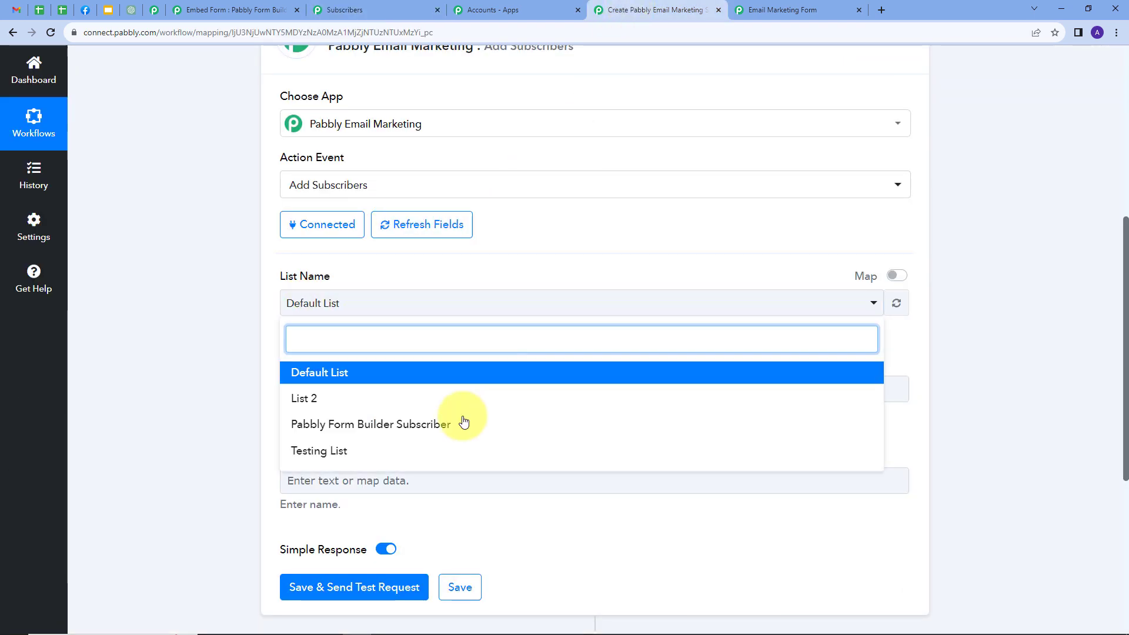
left_click(404, 429)
- Map the subscriber's Email field to the Email (5) value from the New Form Submission trigger
scroll(347, 335, "down", 1)
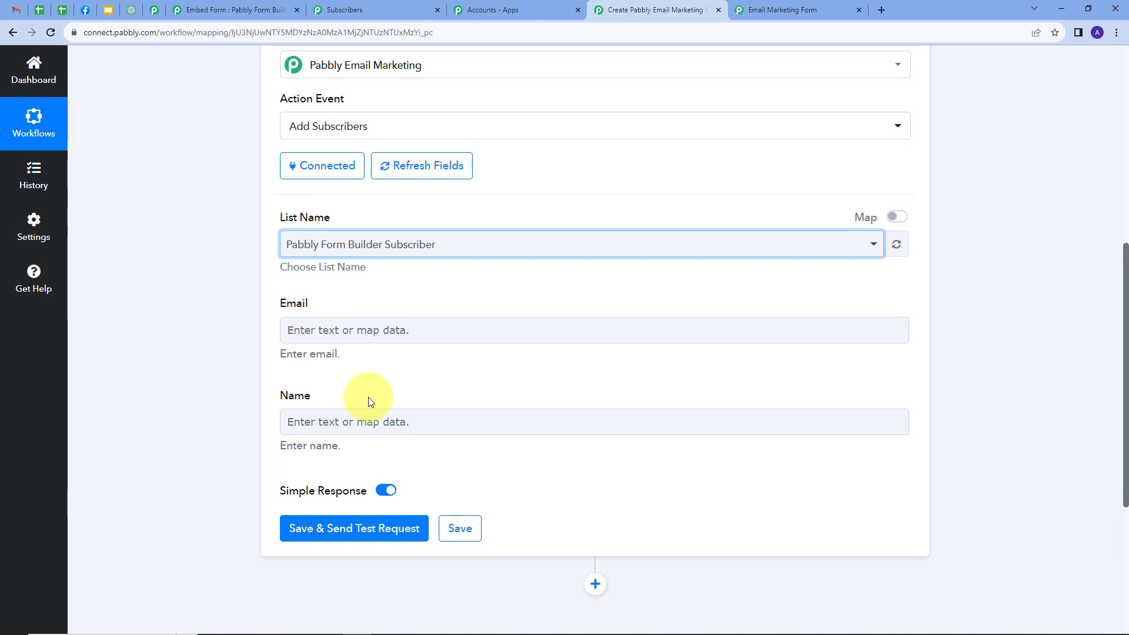
left_click(375, 328)
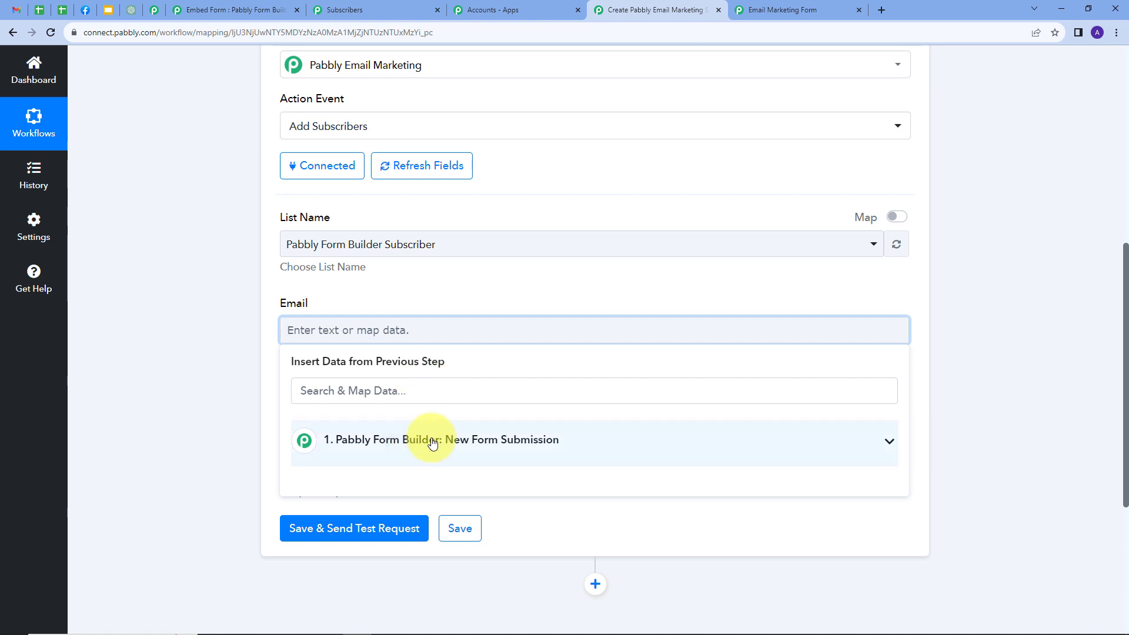
left_click(495, 438)
scroll(494, 365, "down", 3)
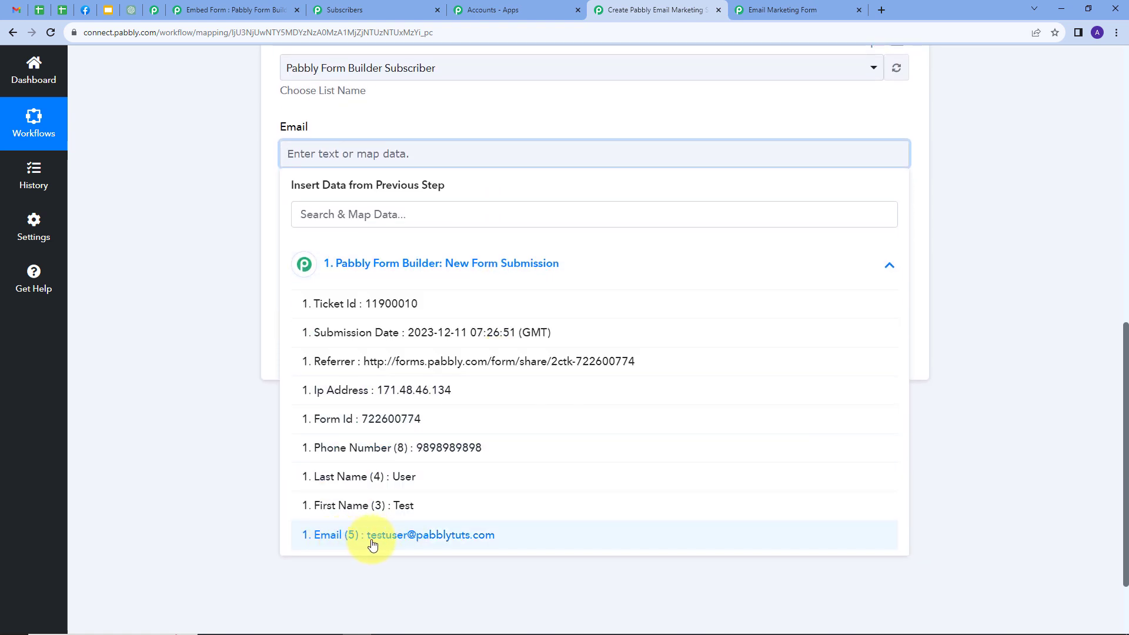
left_click(377, 535)
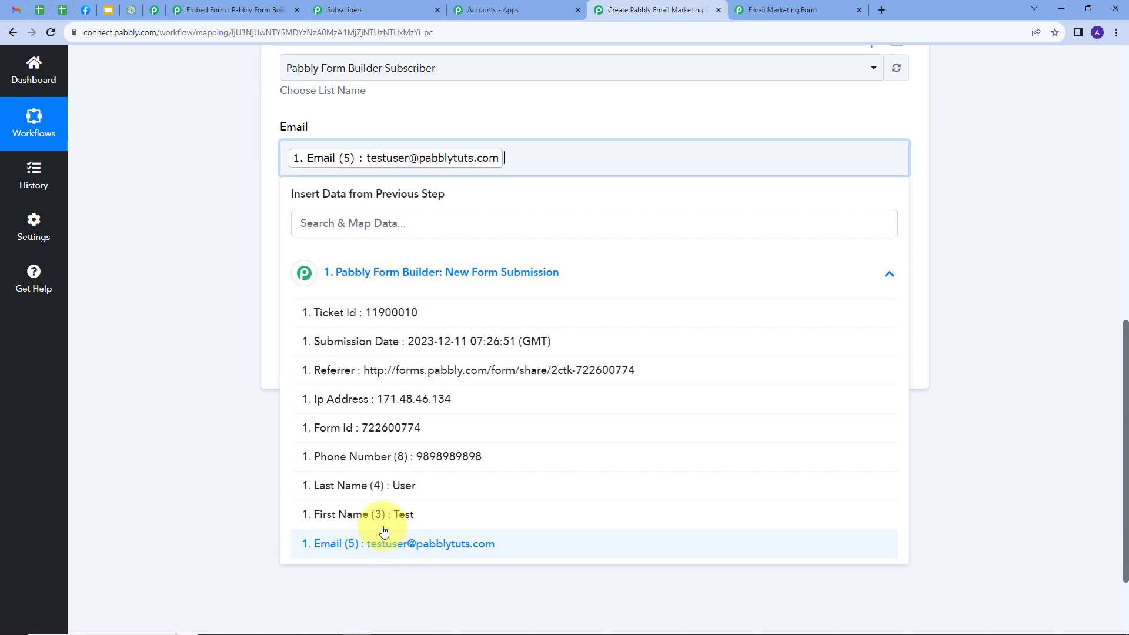
left_click(506, 119)
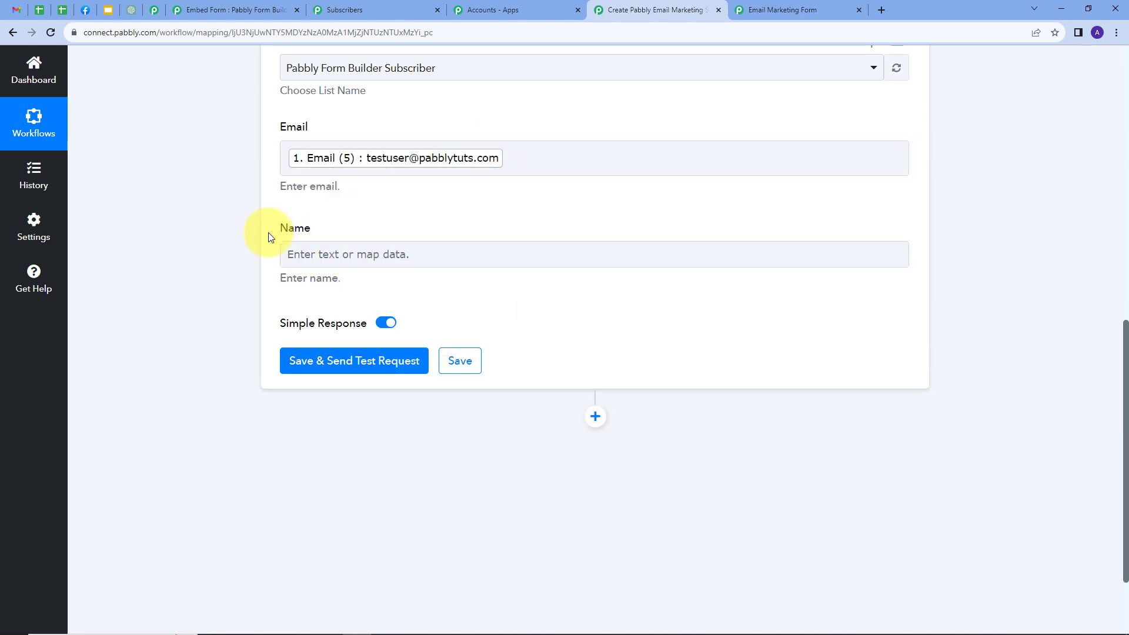
- Map the subscriber's Name field to the First Name (3) and Last Name (4) values from the form submission
left_click(374, 254)
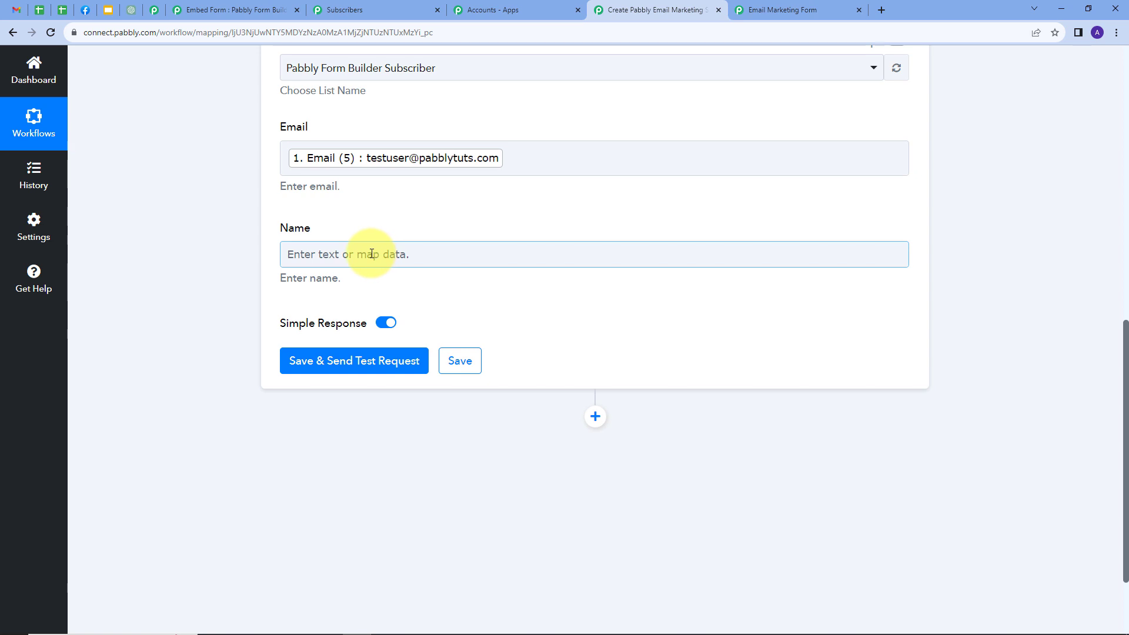
left_click(371, 254)
left_click(390, 356)
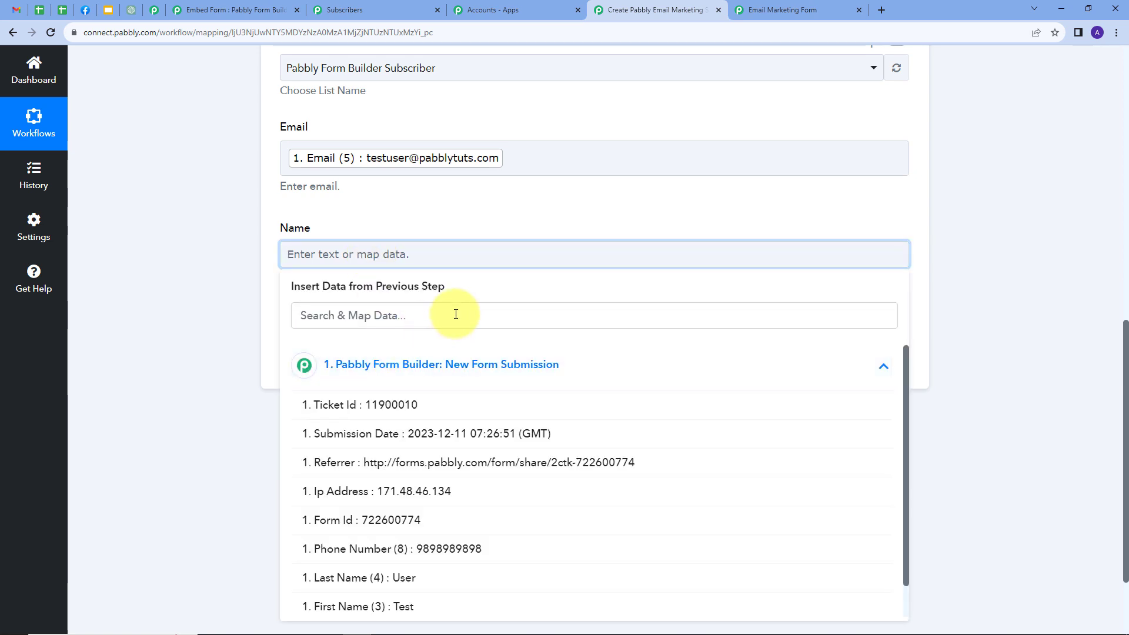
scroll(451, 308, "down", 2)
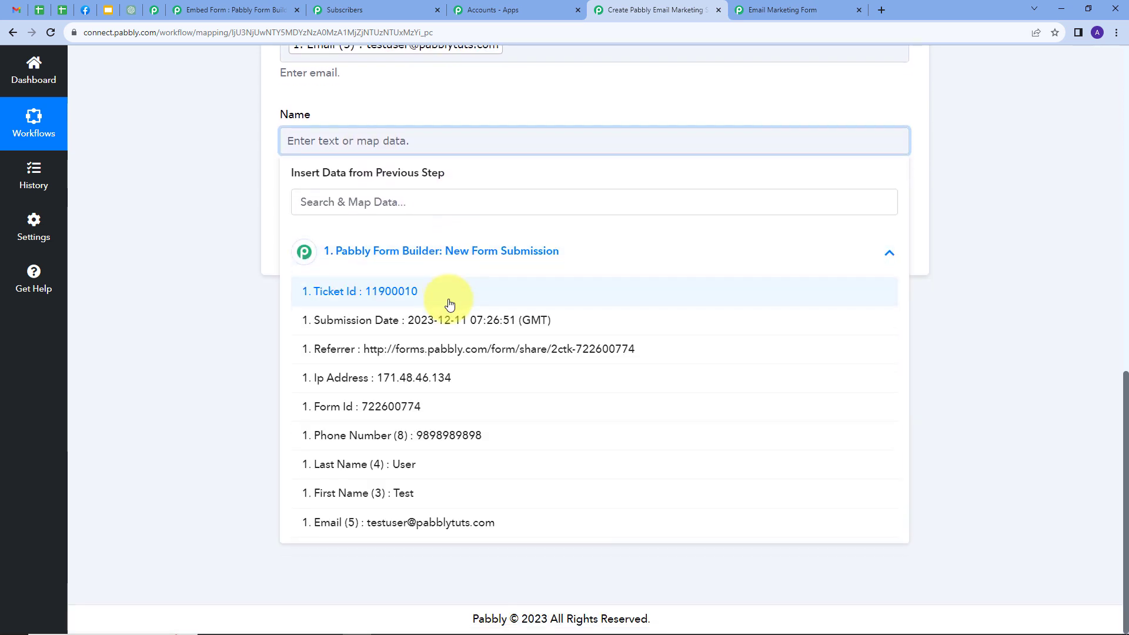
left_click(373, 495)
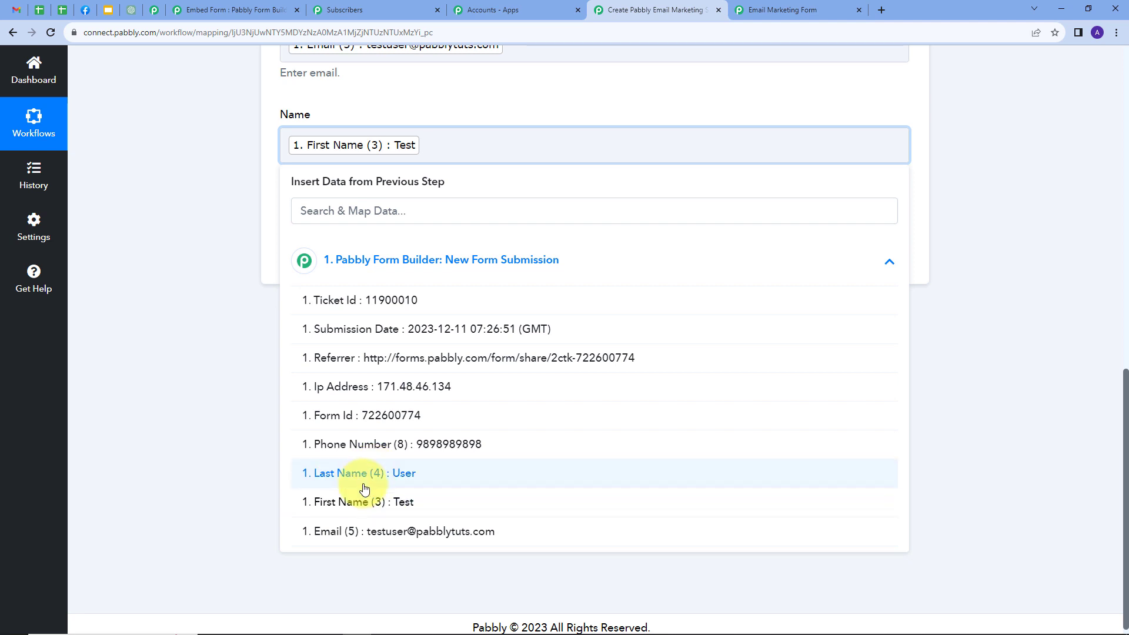
left_click(353, 474)
left_click(418, 100)
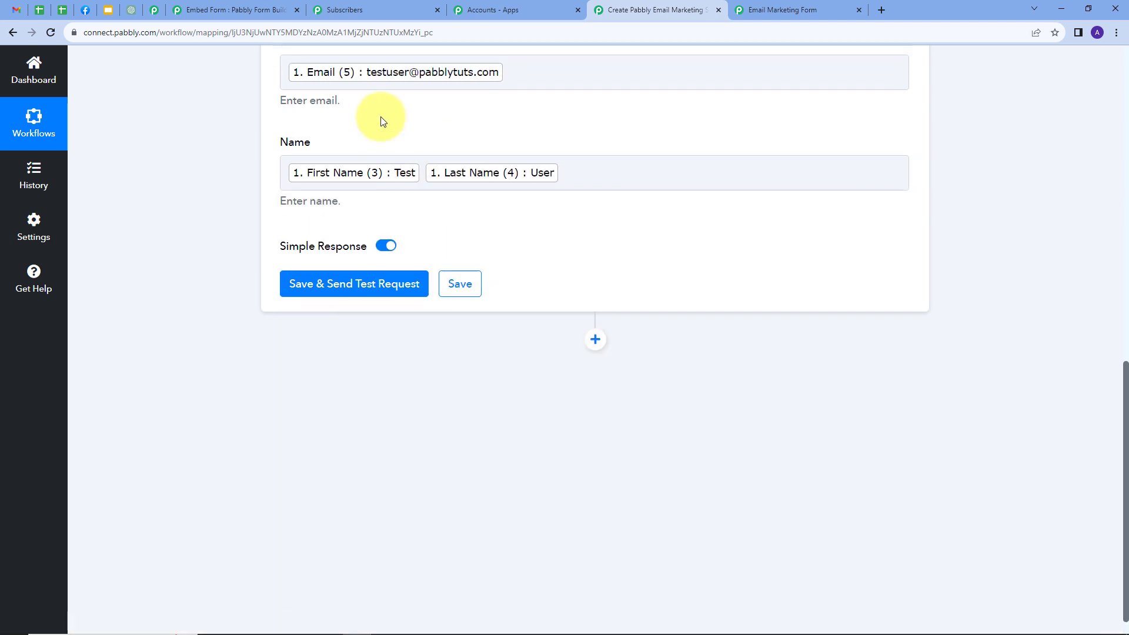
- Review the mapped subscriber fields, then save the Add Subscribers action and send a test request
scroll(306, 168, "up", 2)
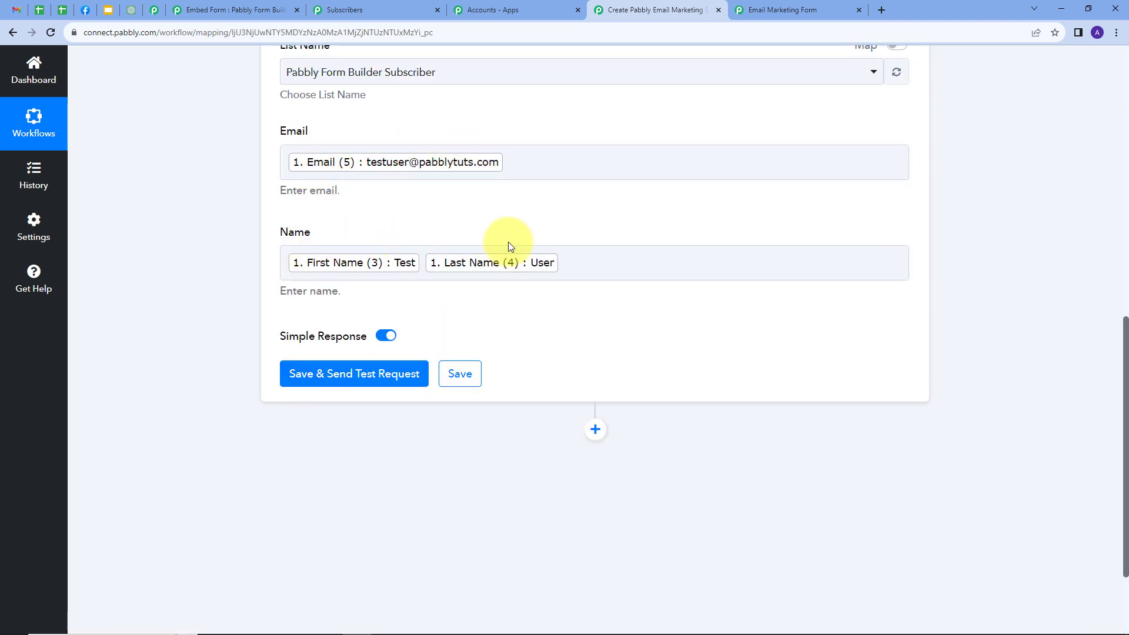
scroll(531, 202, "down", 1)
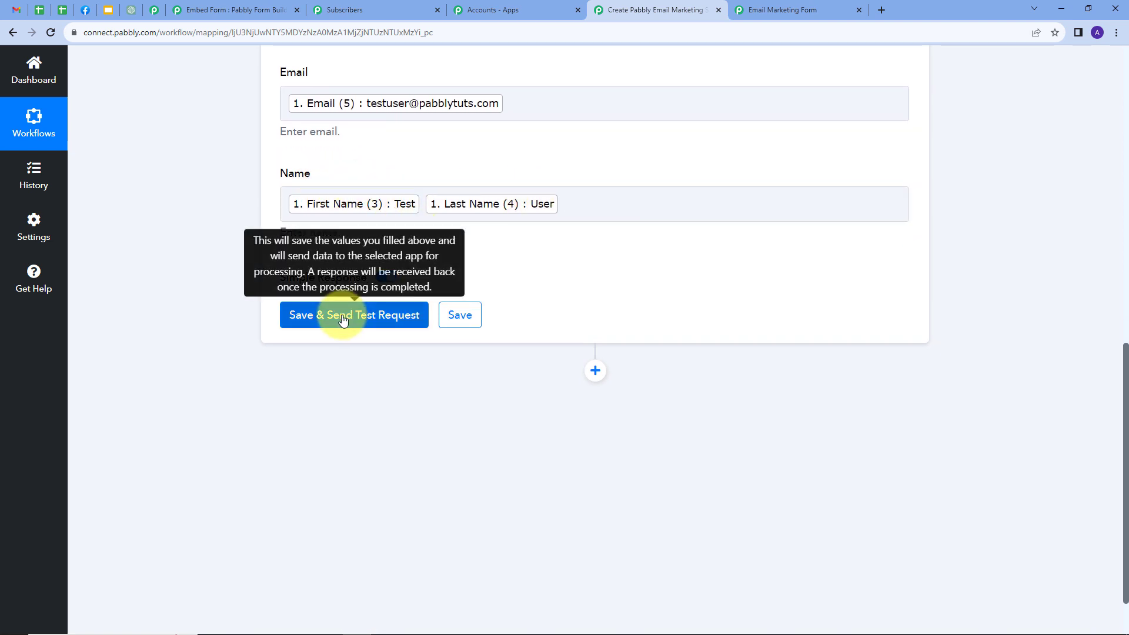
left_click(379, 416)
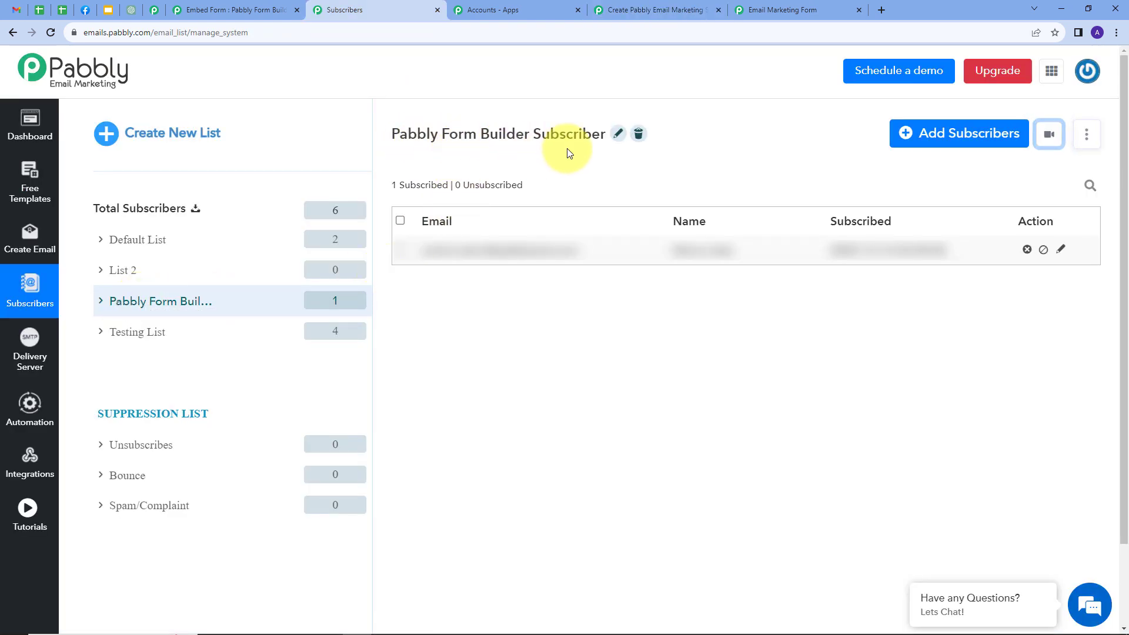
- Reload the subscribers in Pabbly Email Marketing, examine the Pabbly Form Builder Subscriber list, and return to the workflow's test response
left_click(50, 33)
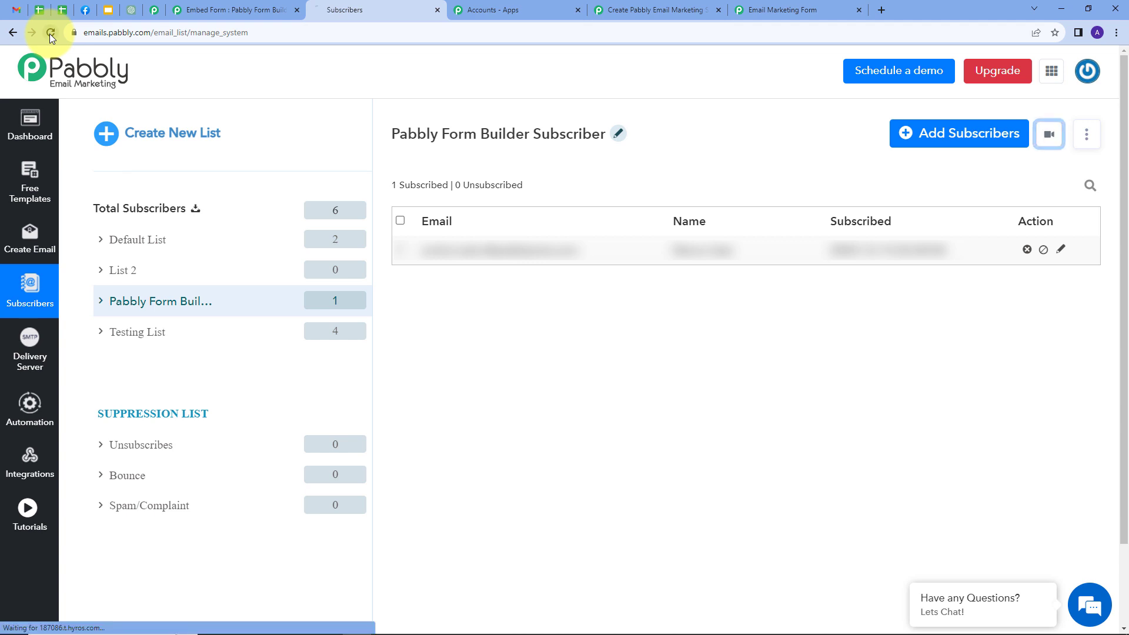
left_click(325, 300)
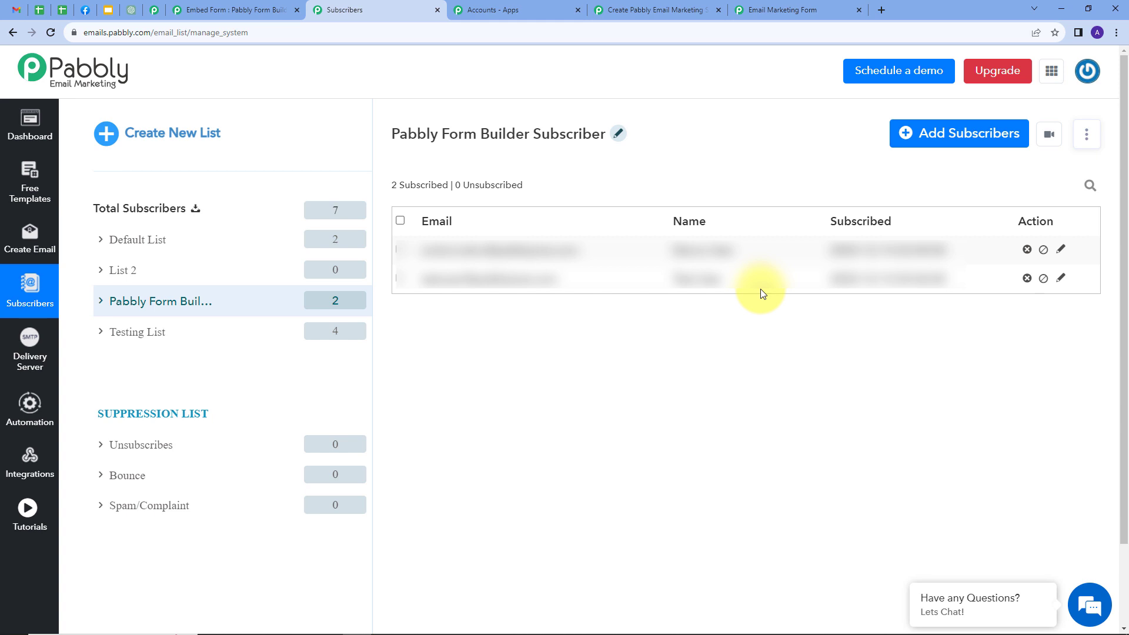
left_click(651, 10)
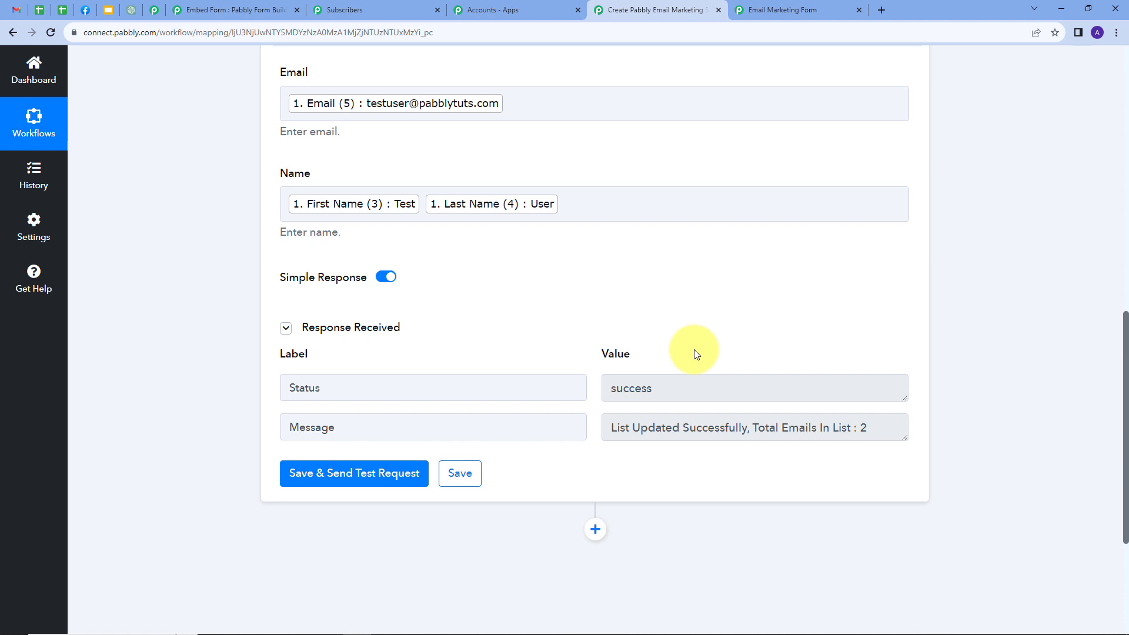
scroll(695, 353, "down", 1)
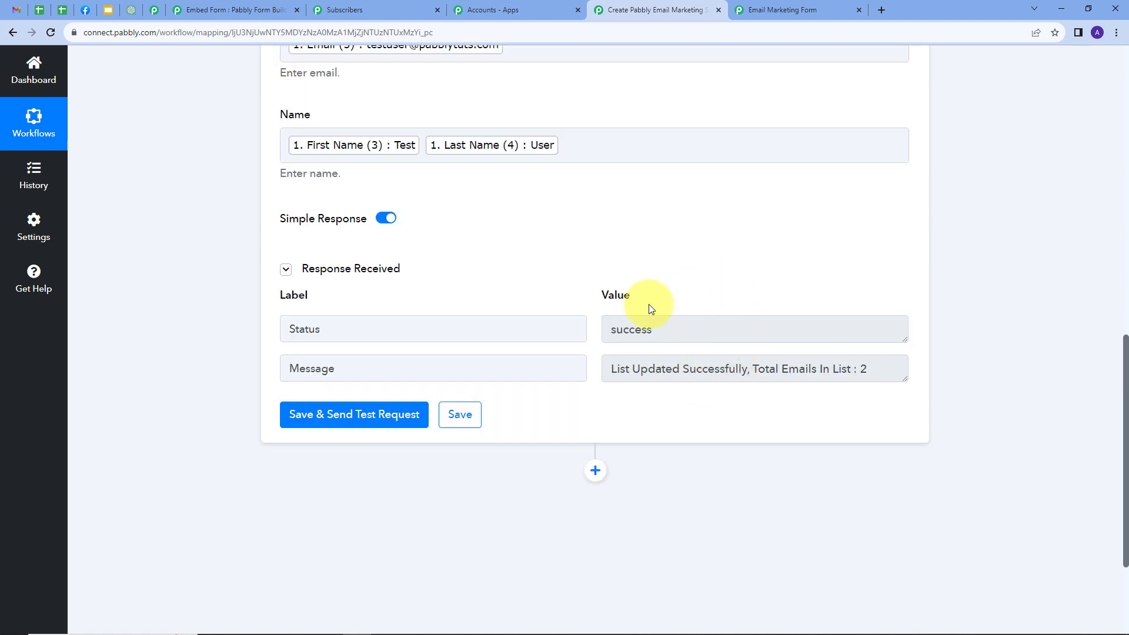
- Add another action step to the workflow using Pabbly Email Marketing with the Send Individual Emails event
left_click(595, 471)
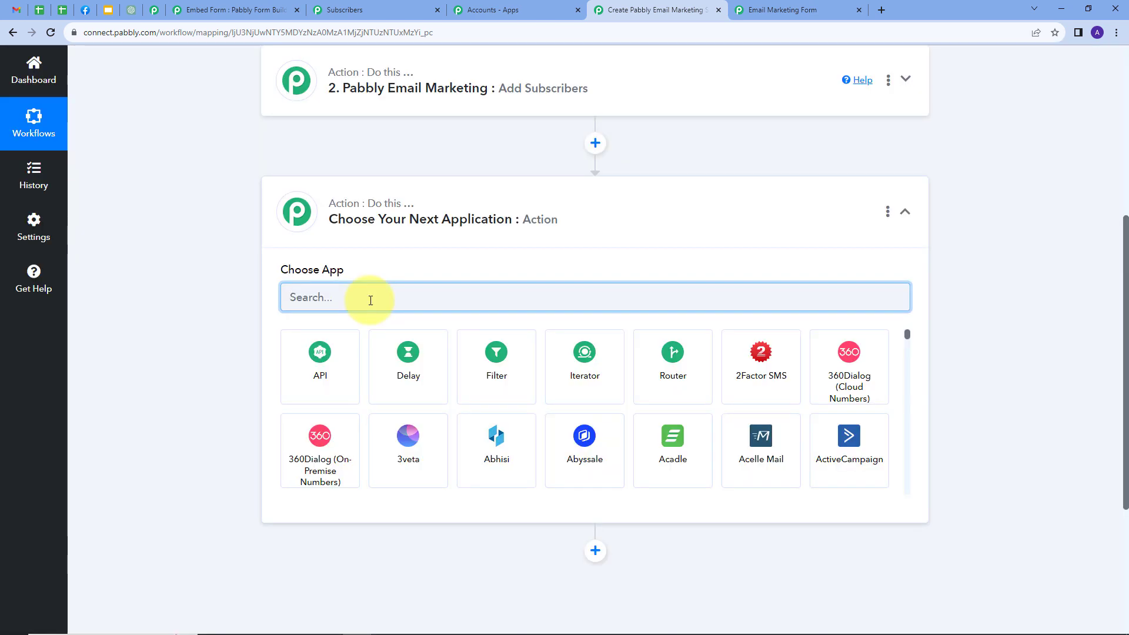
type("PA")
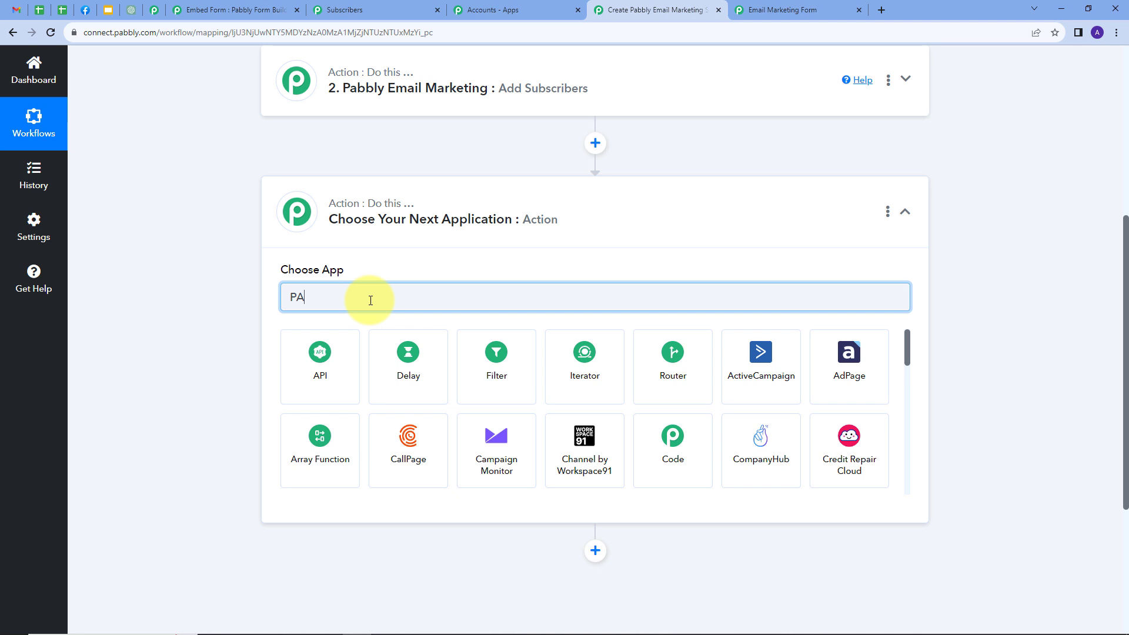
key("BackSpace")
type("abbly e")
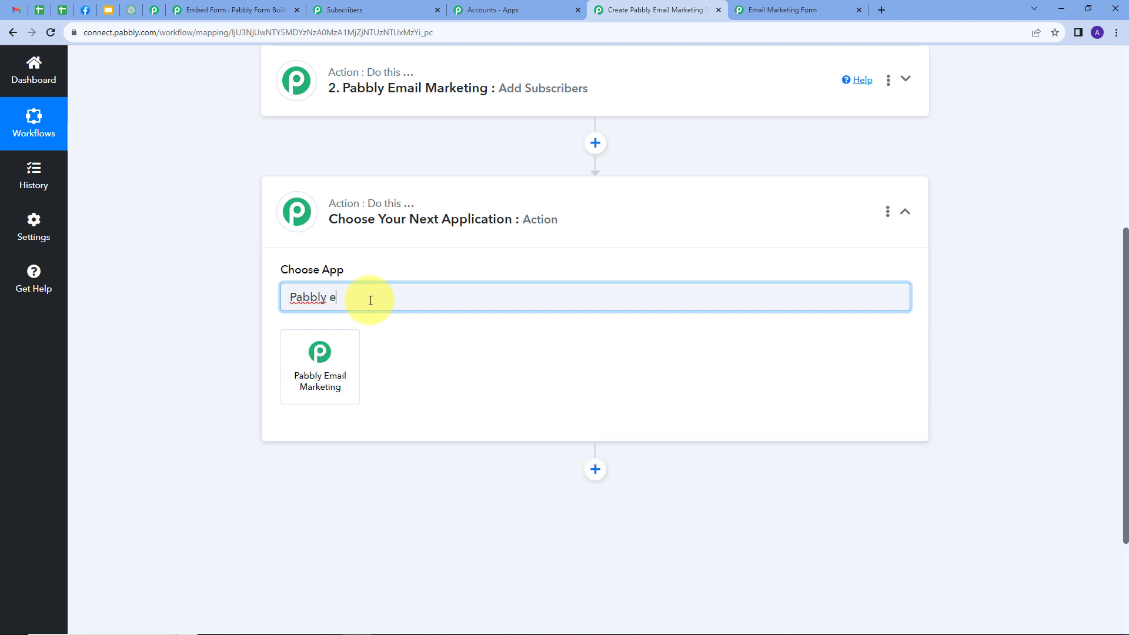
left_click(311, 383)
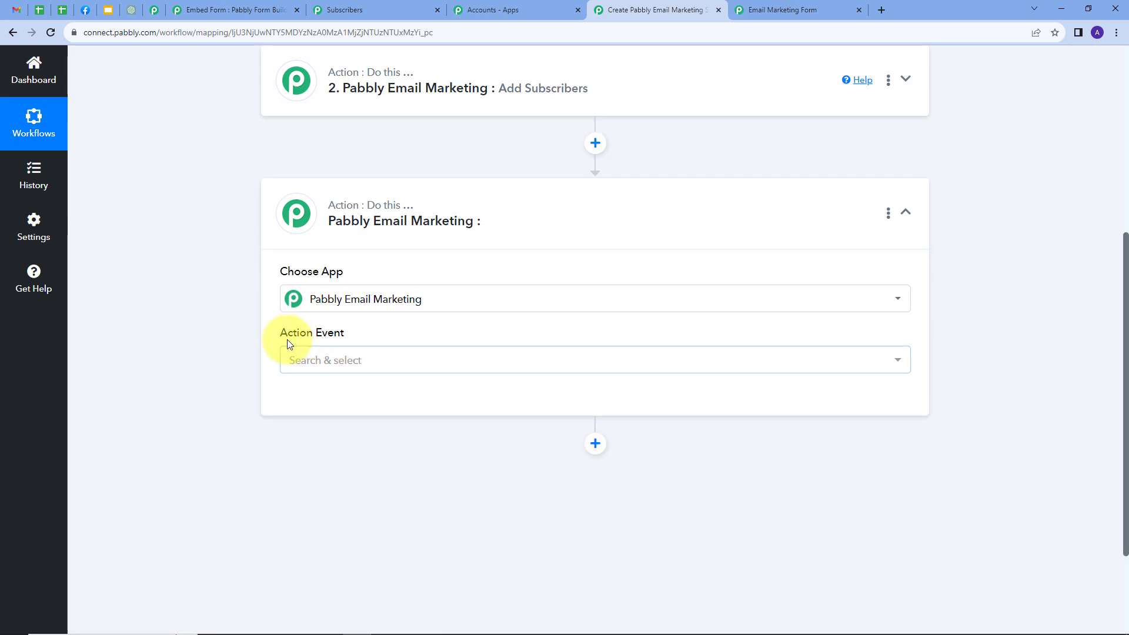
left_click(455, 362)
scroll(378, 272, "down", 2)
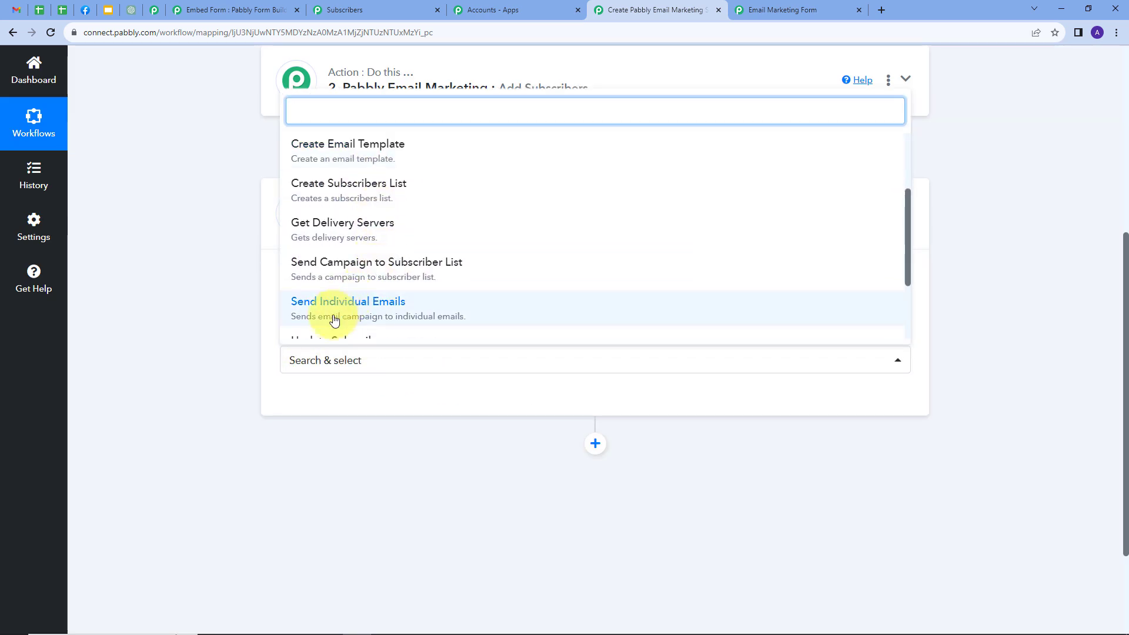
left_click(363, 308)
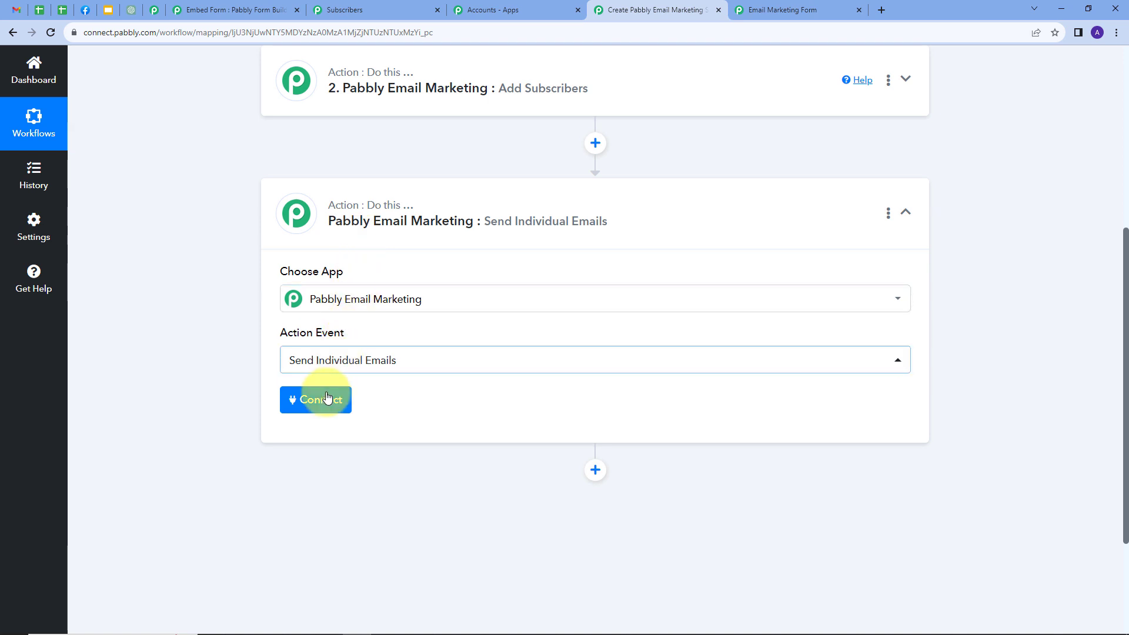
- Connect the Send Individual Emails action through the existing Pabbly Email Marketing #2 connection and review its template, server and sender fields
left_click(318, 405)
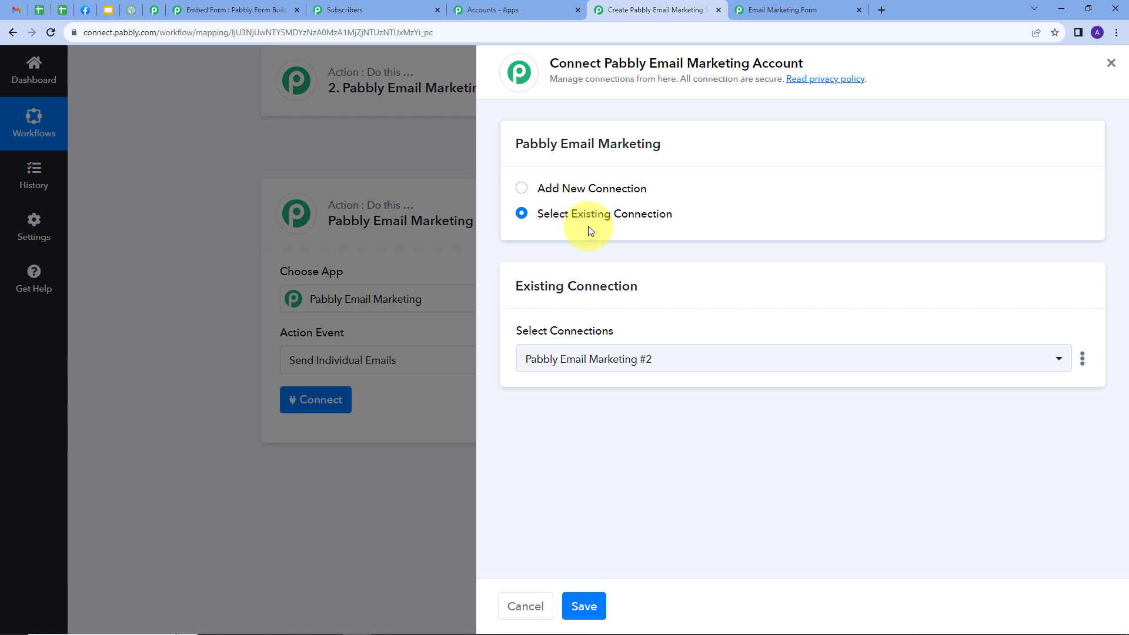
left_click(584, 607)
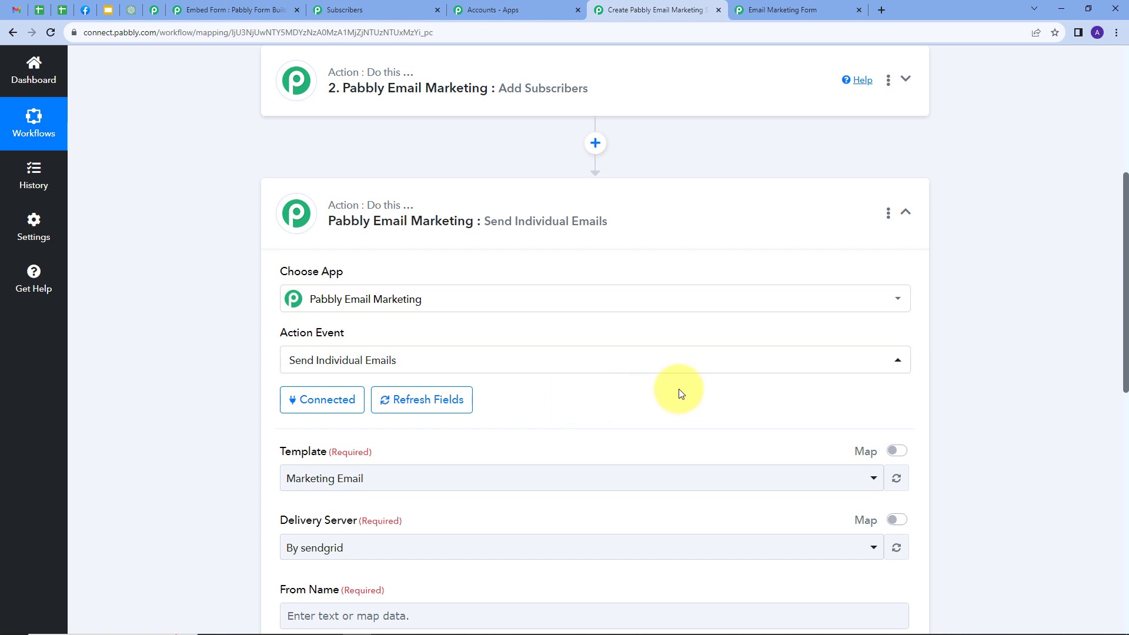
scroll(681, 393, "down", 4)
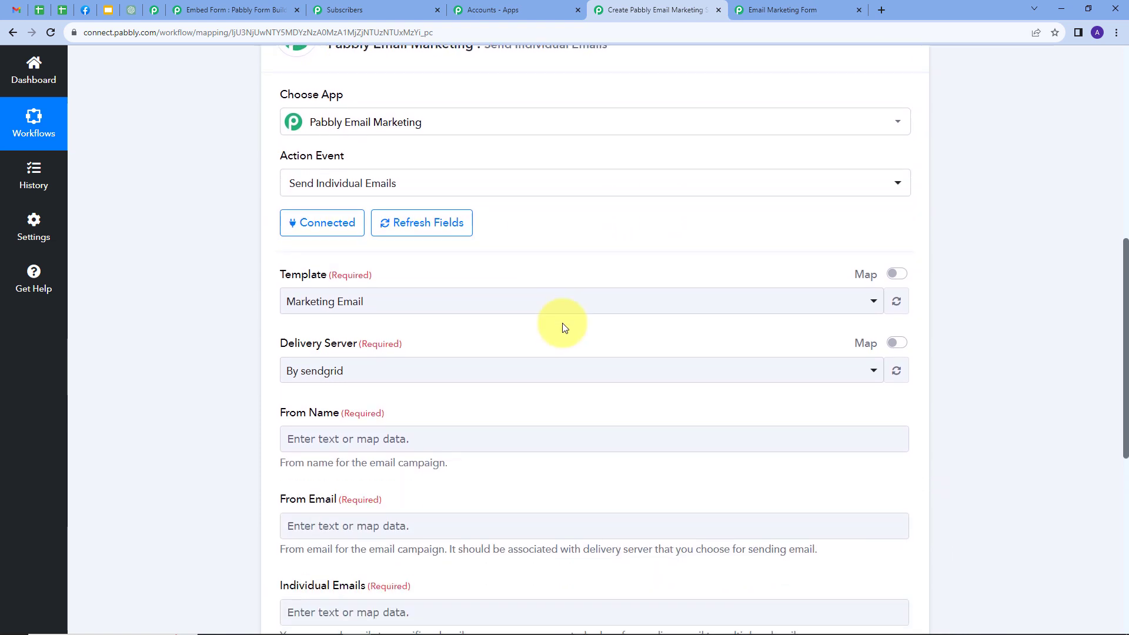
scroll(536, 328, "down", 1)
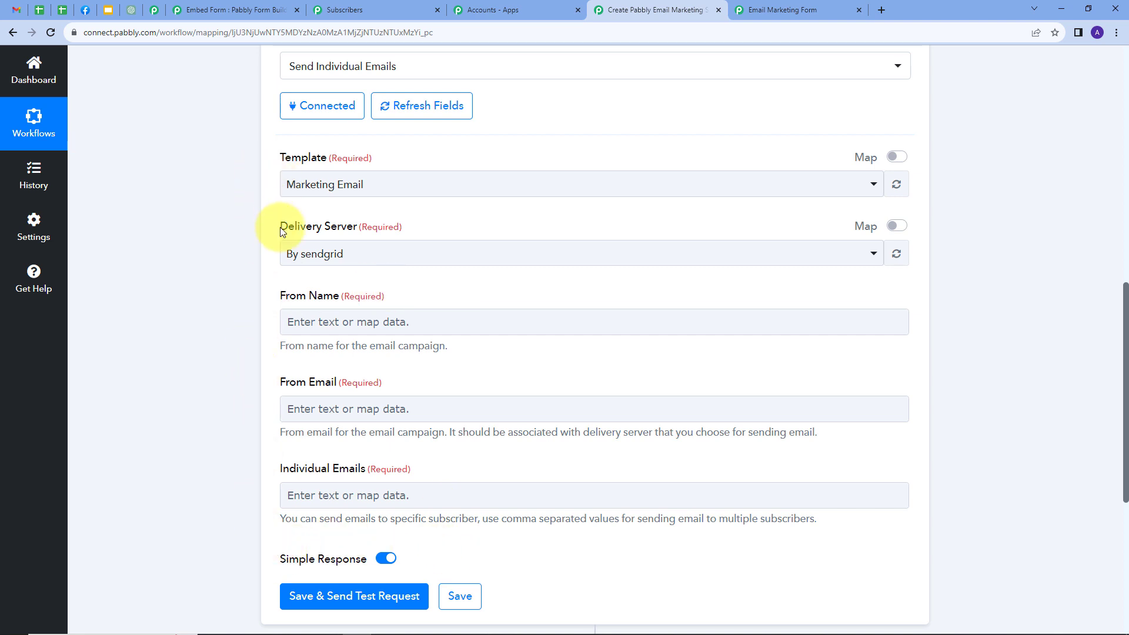
- Switch to Pabbly Email Marketing and look through its free email templates
left_click(367, 10)
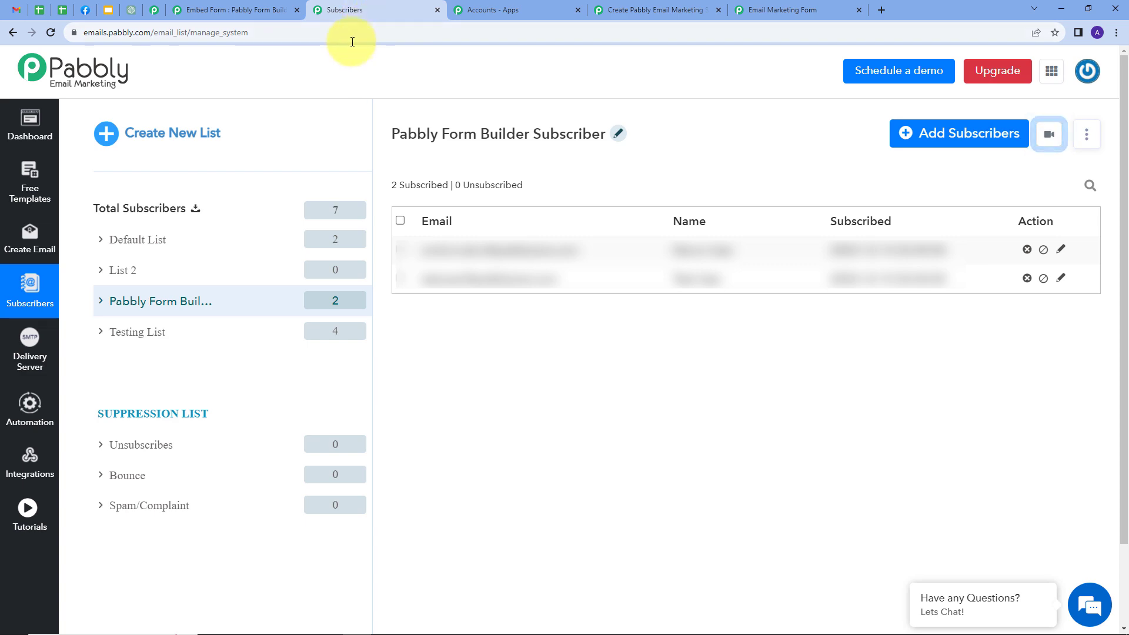
left_click(27, 174)
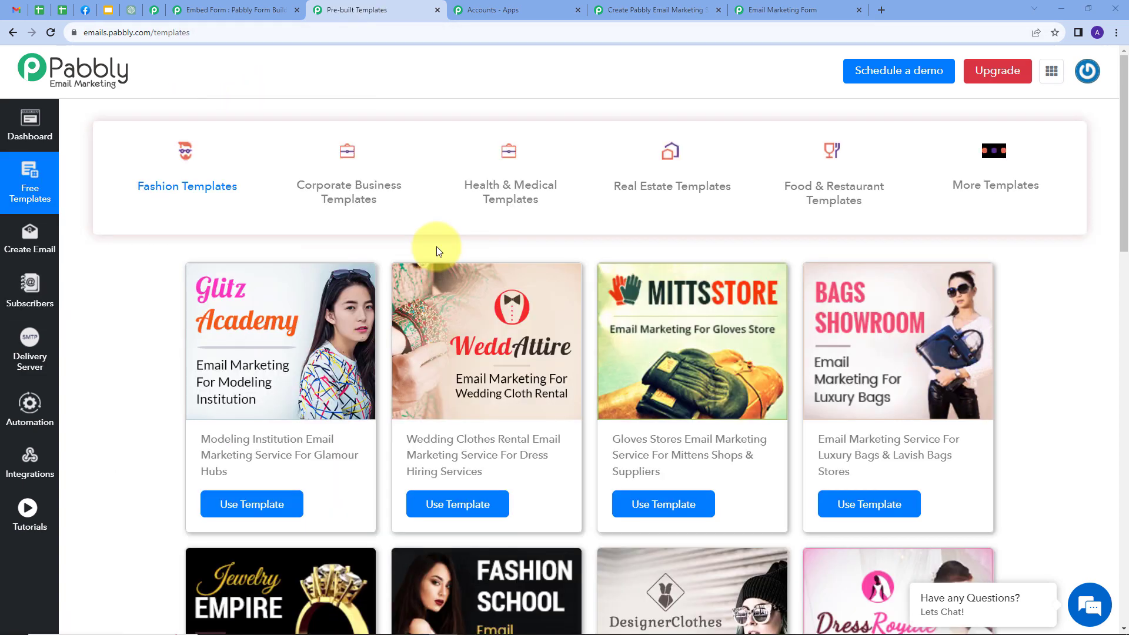
scroll(436, 246, "down", 9)
scroll(436, 246, "down", 5)
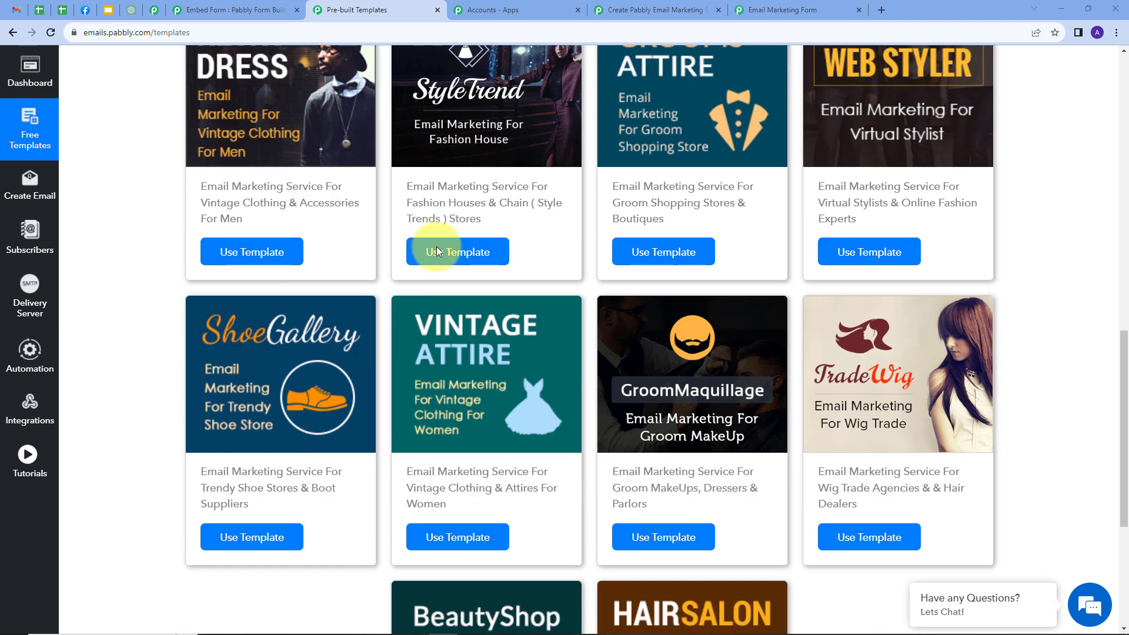
scroll(436, 246, "up", 15)
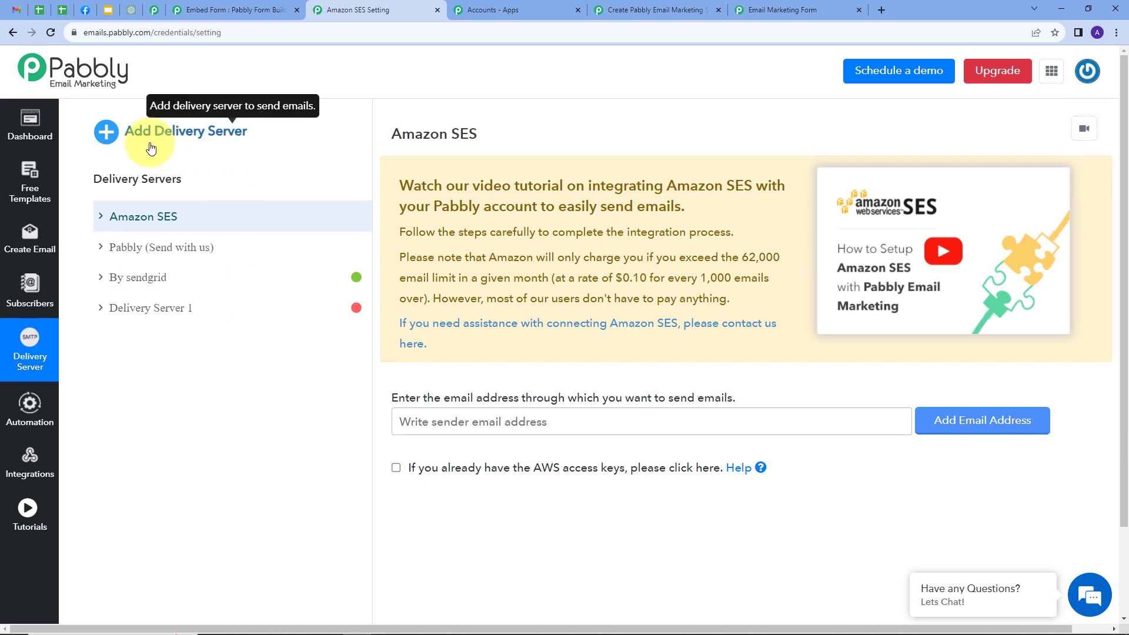
- Add another delivery server in Pabbly Email Marketing and choose SendGrid as its provider
left_click(115, 137)
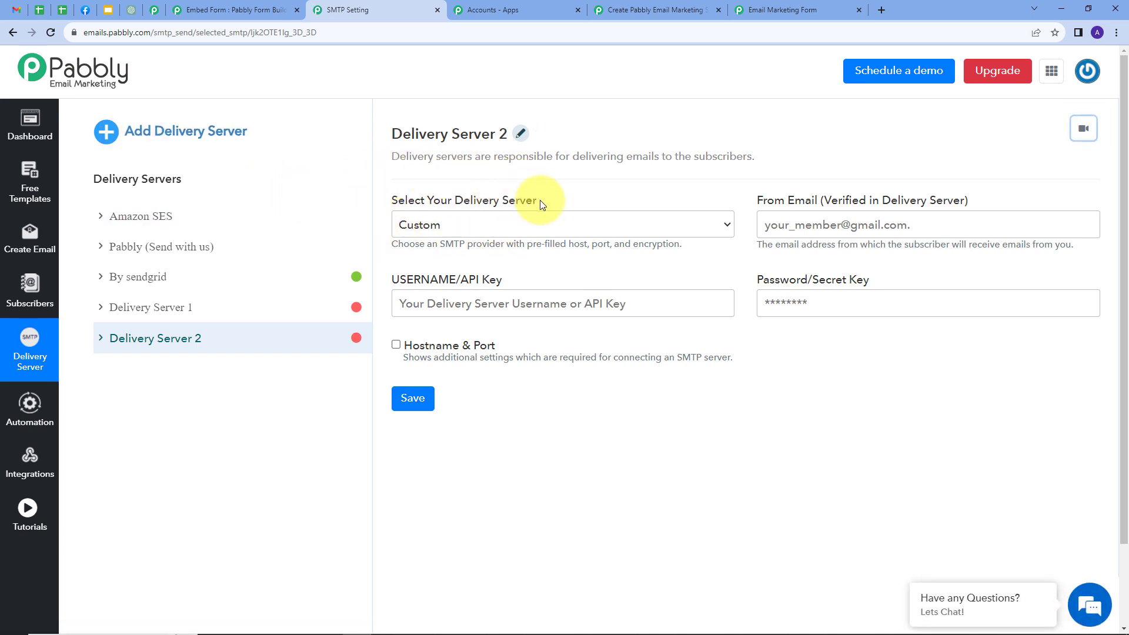
left_click(516, 226)
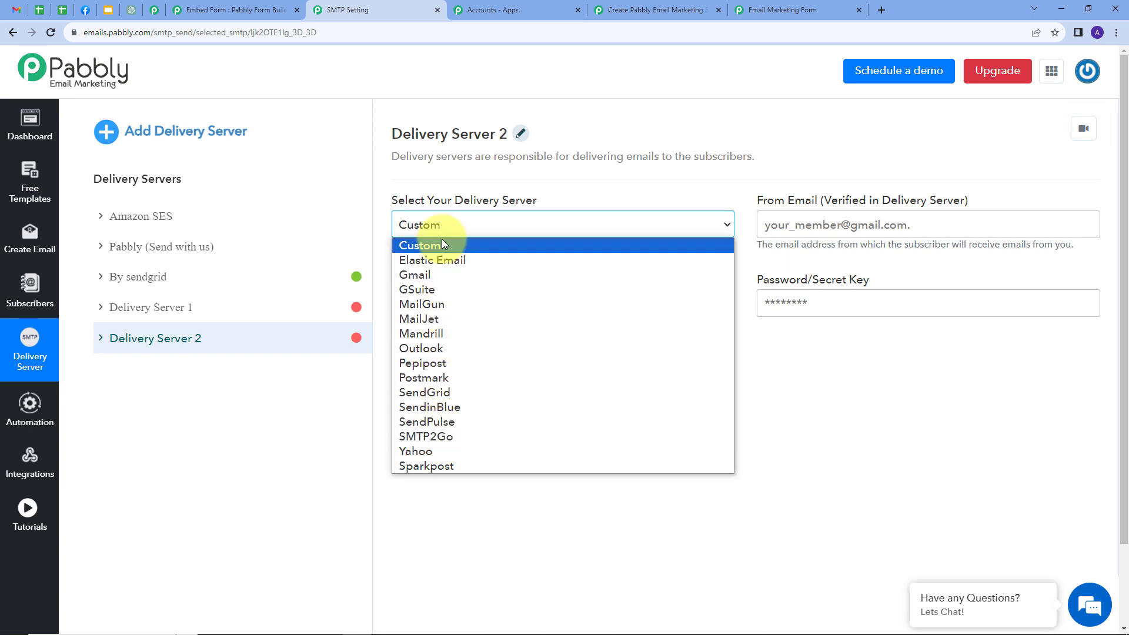
left_click(437, 399)
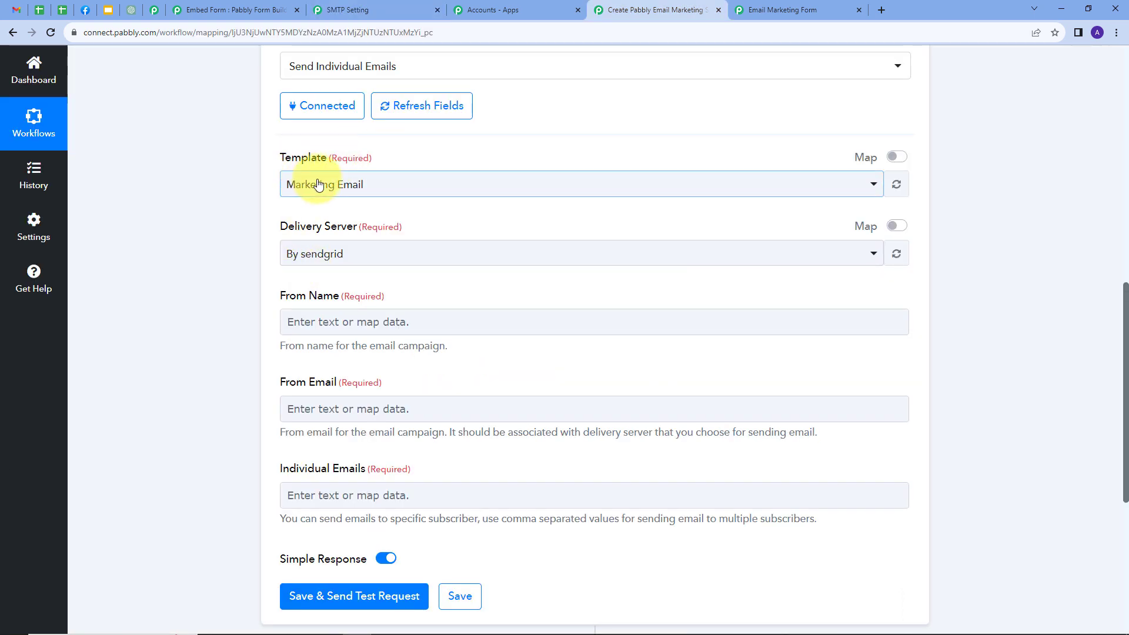
- In the workflow's Send Individual Emails action, select the Marketing Email template and the By sendgrid delivery server
left_click(378, 184)
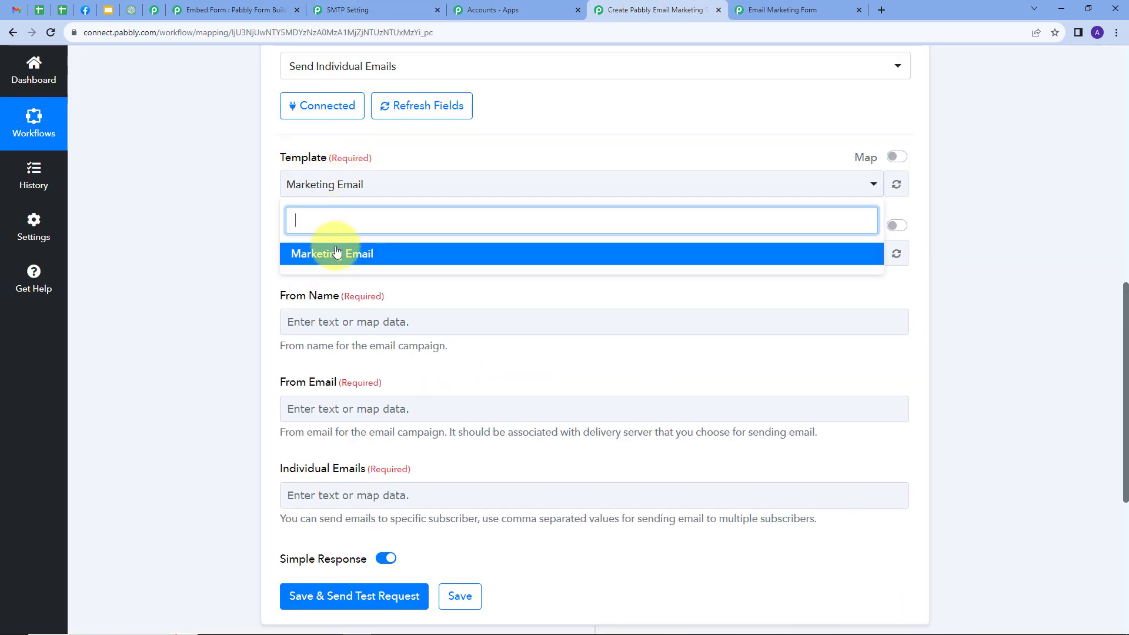
left_click(332, 253)
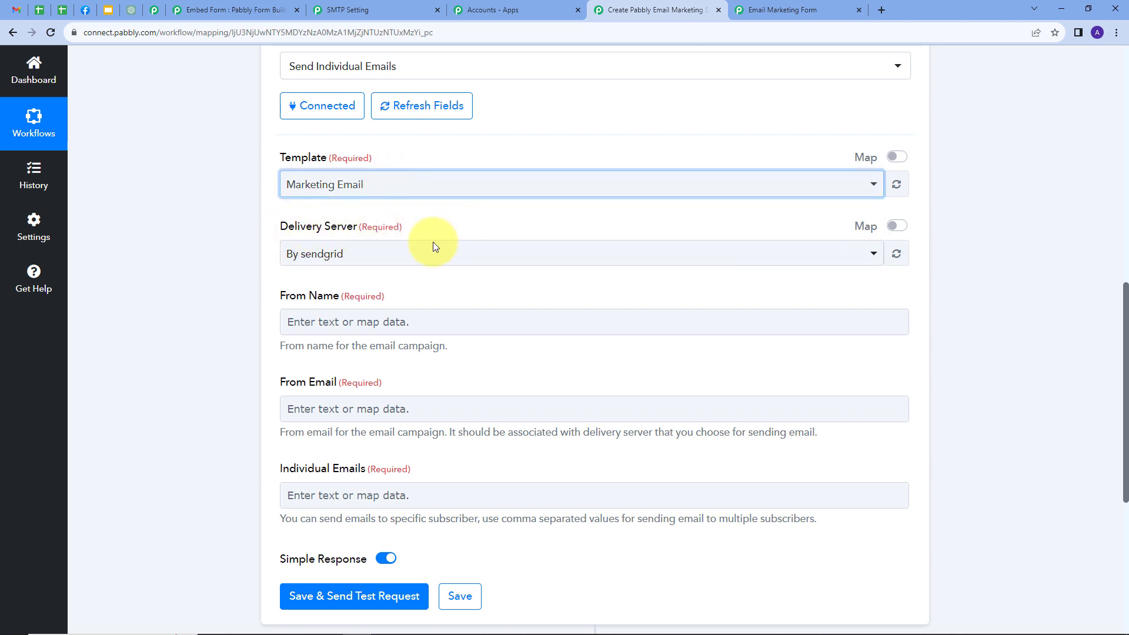
left_click(388, 258)
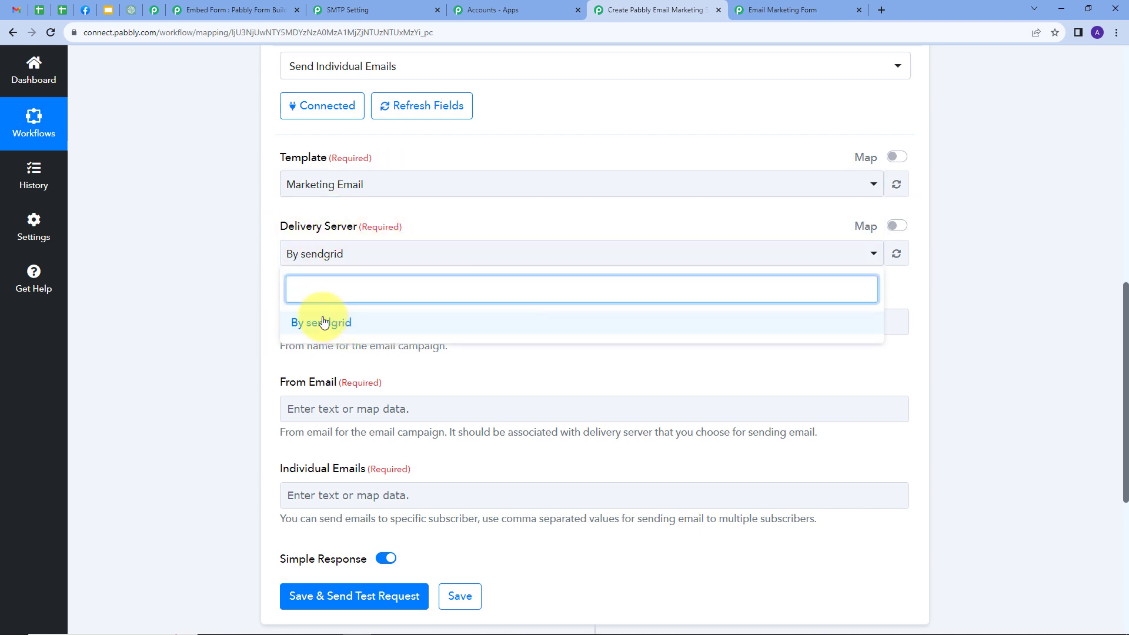
left_click(323, 323)
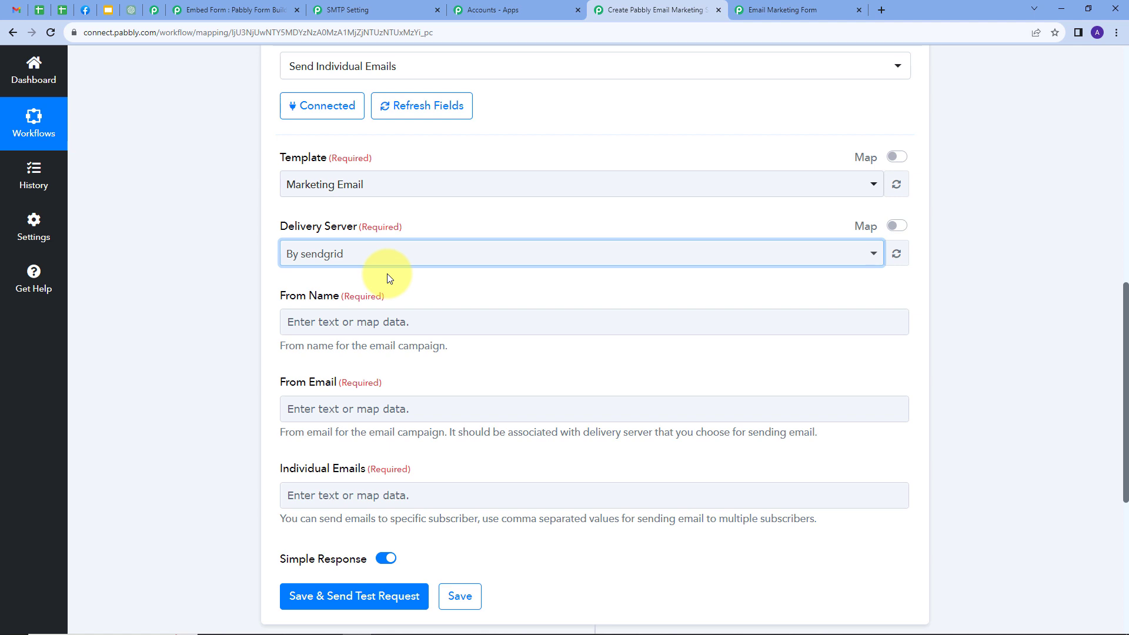
- Set the email campaign's From Name to Pabbly
scroll(388, 278, "down", 1)
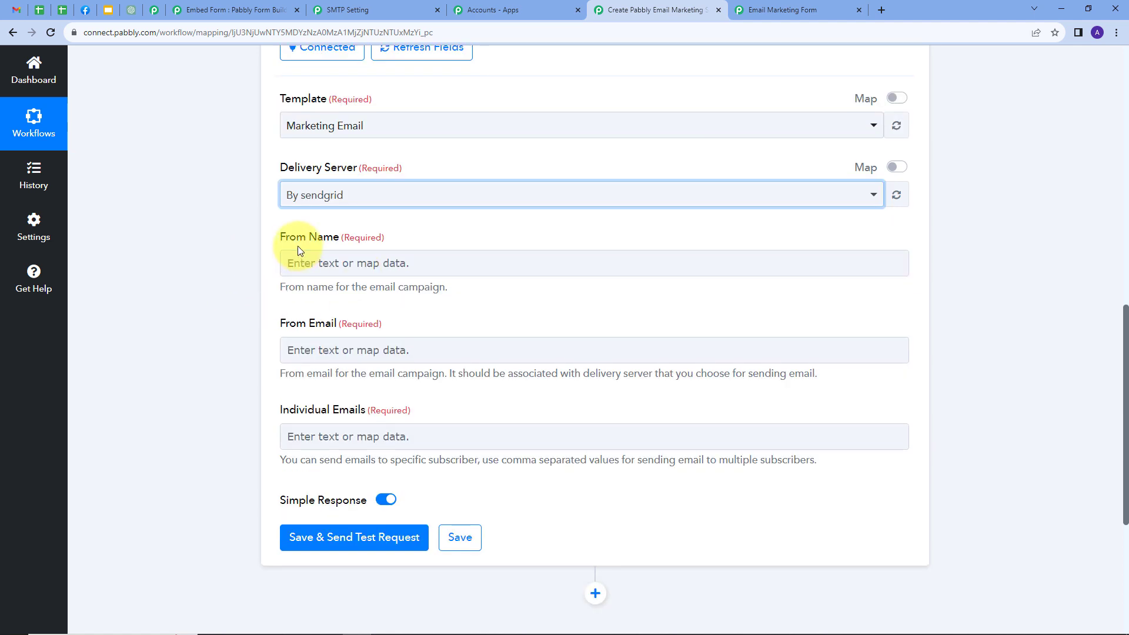
left_click(387, 262)
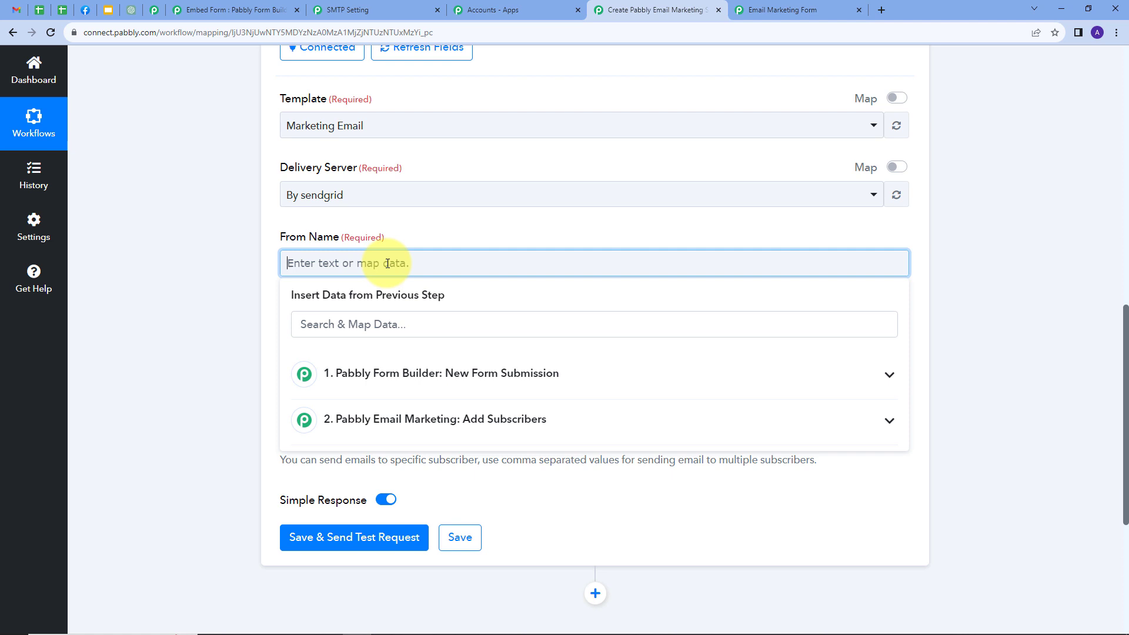
type("Pa")
type("bbly")
scroll(394, 223, "down", 3)
- Fill in the From Email field with the sender address associated with the chosen delivery server
left_click(405, 179)
left_click(311, 151)
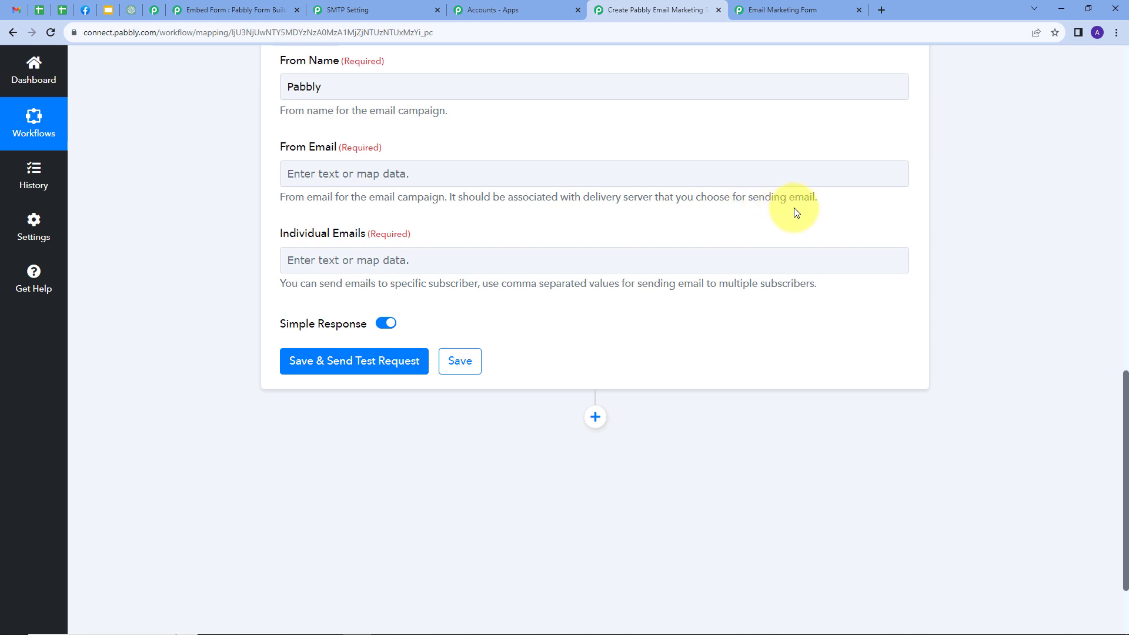
left_click(400, 174)
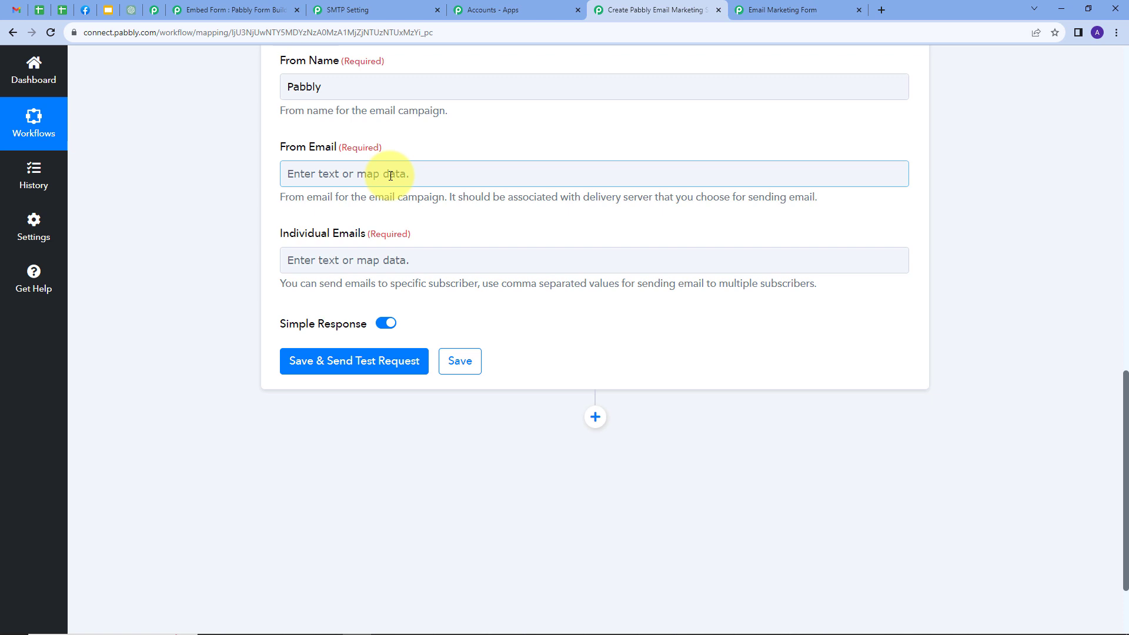
left_click(390, 175)
key("ctrl+v")
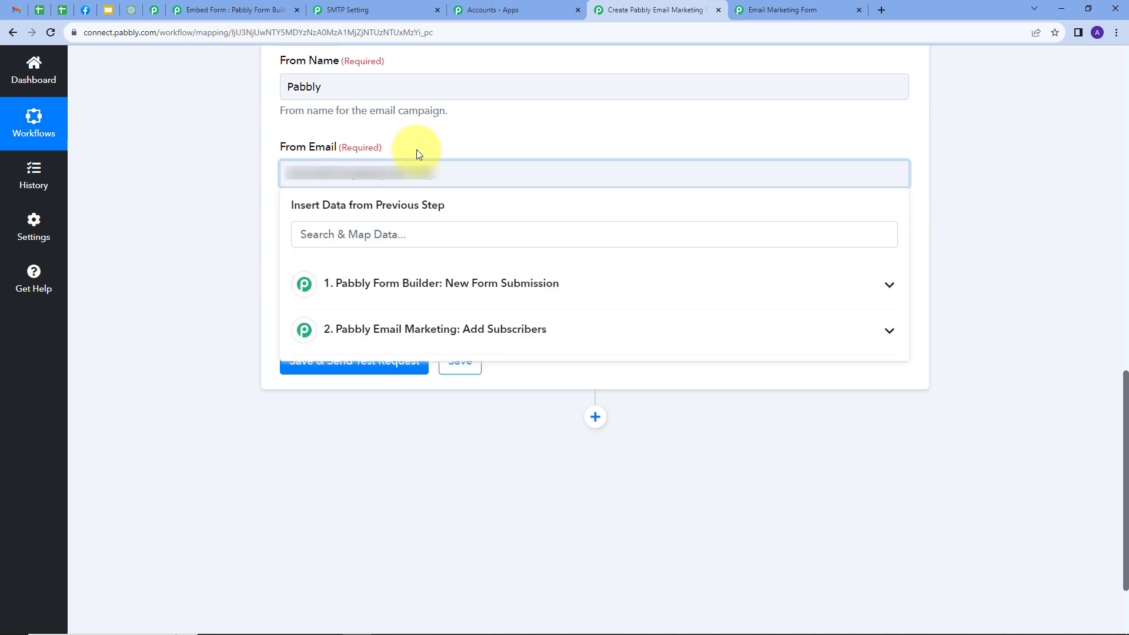
left_click(416, 150)
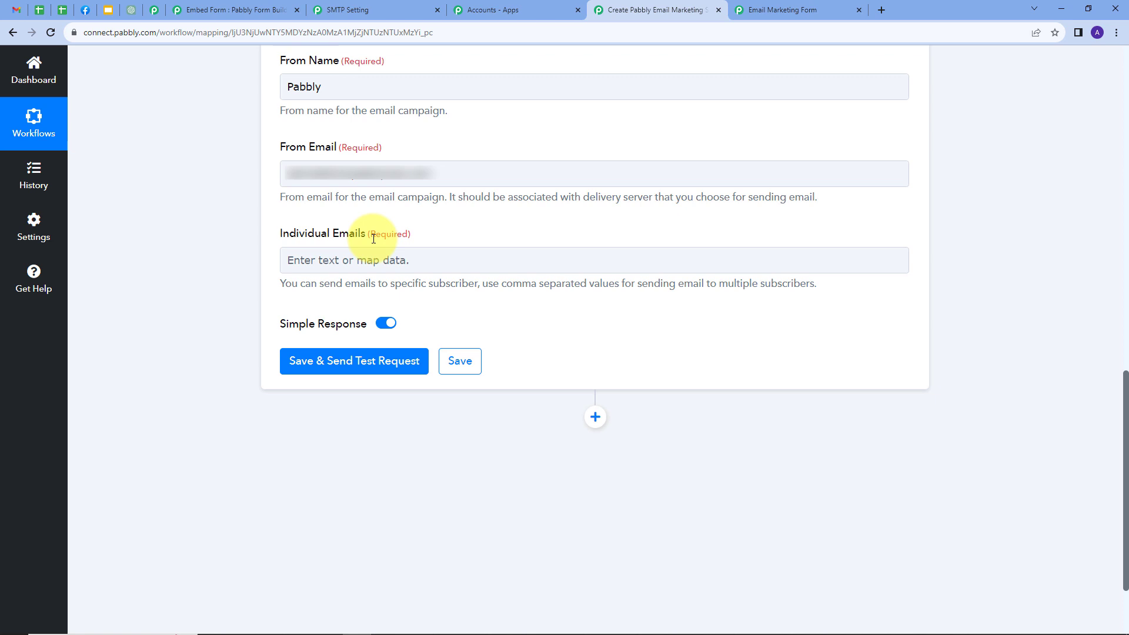
- Map Individual Emails to the Email (5) field from New Form Submission, then save the action and send a test request
left_click(376, 258)
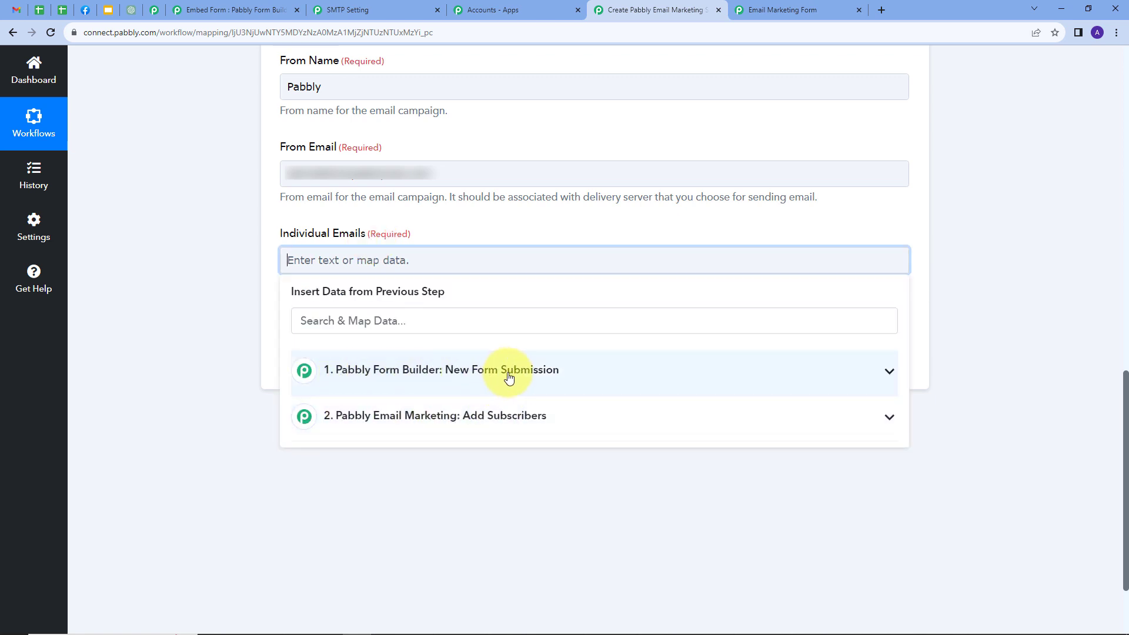
left_click(549, 370)
scroll(522, 397, "down", 2)
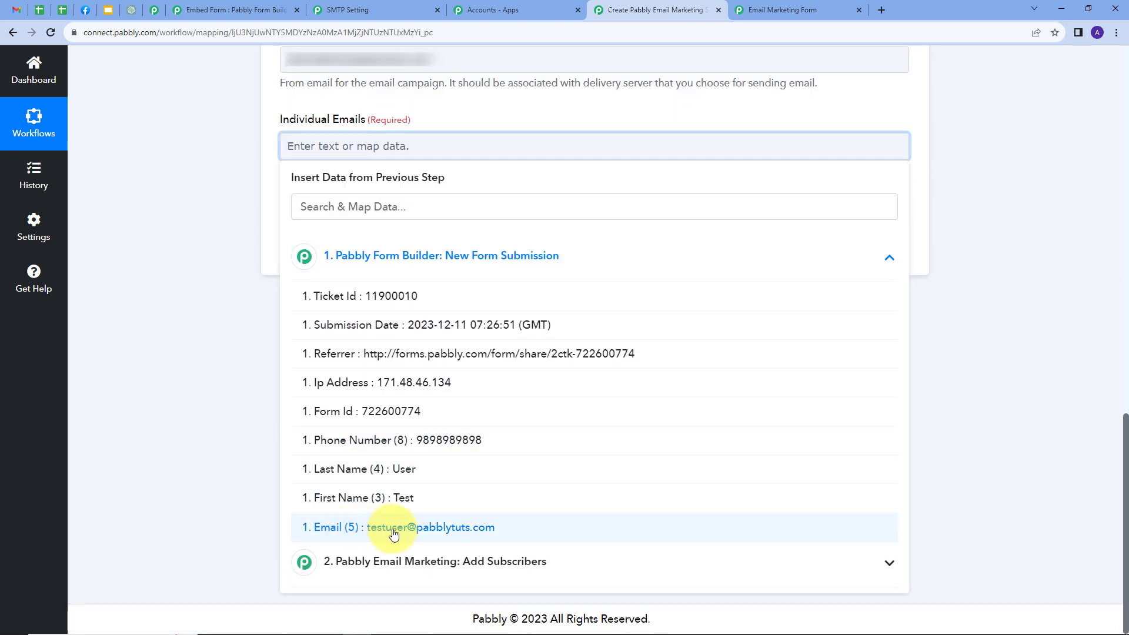
left_click(392, 530)
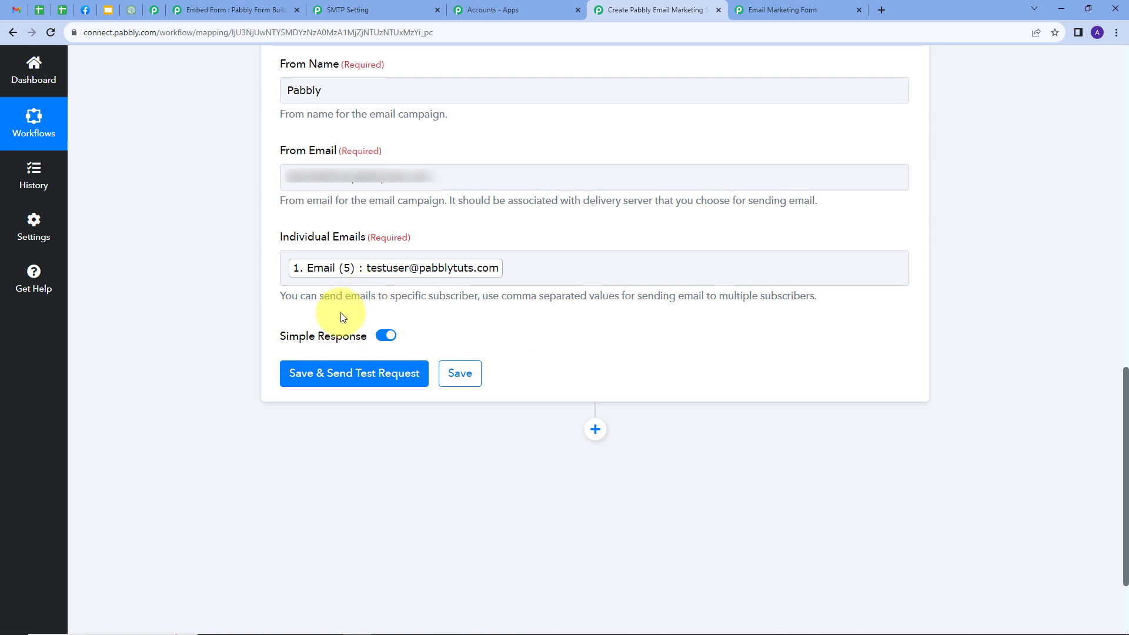
left_click(352, 381)
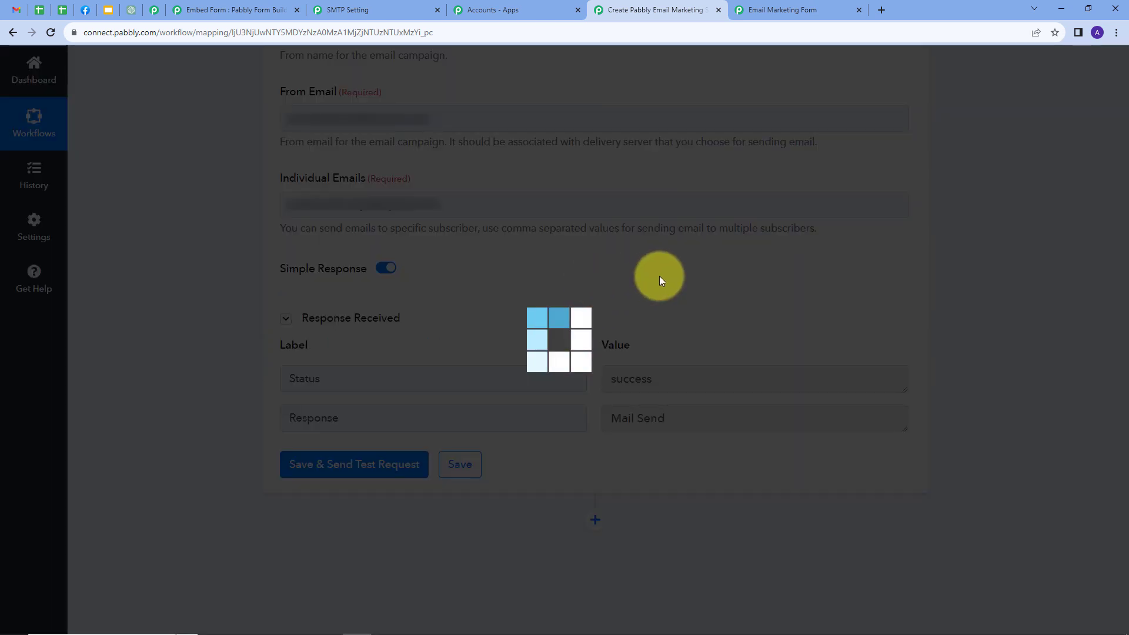
- Review the test response, then switch to Gmail and examine the received marketing email's sender, content and footer
scroll(660, 275, "down", 2)
scroll(660, 276, "down", 2)
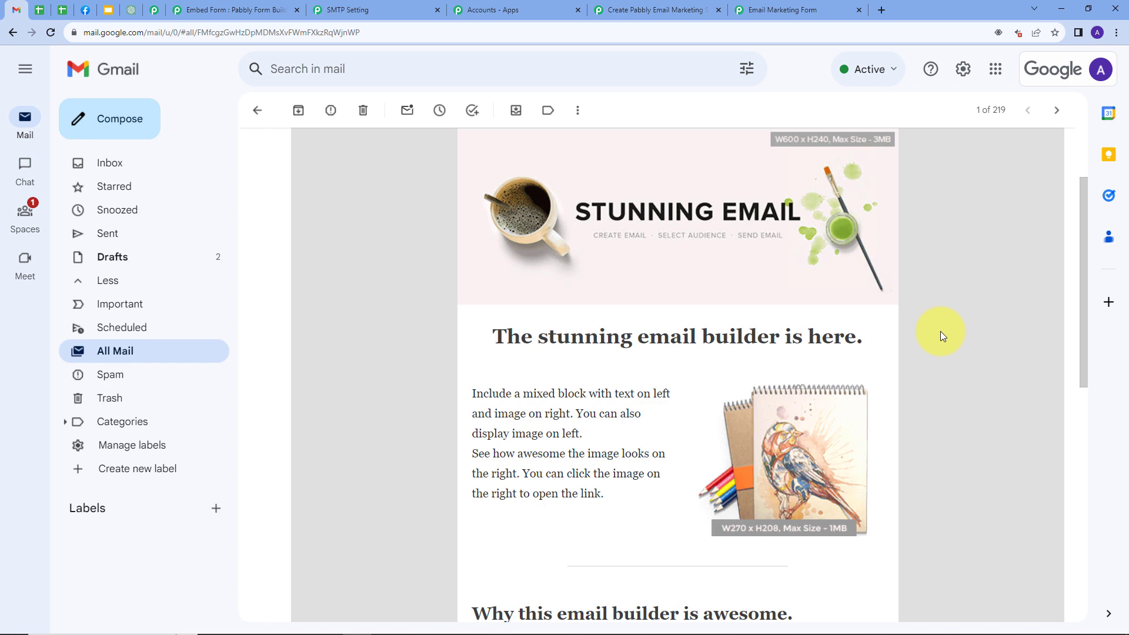
scroll(941, 334, "down", 4)
scroll(940, 332, "up", 3)
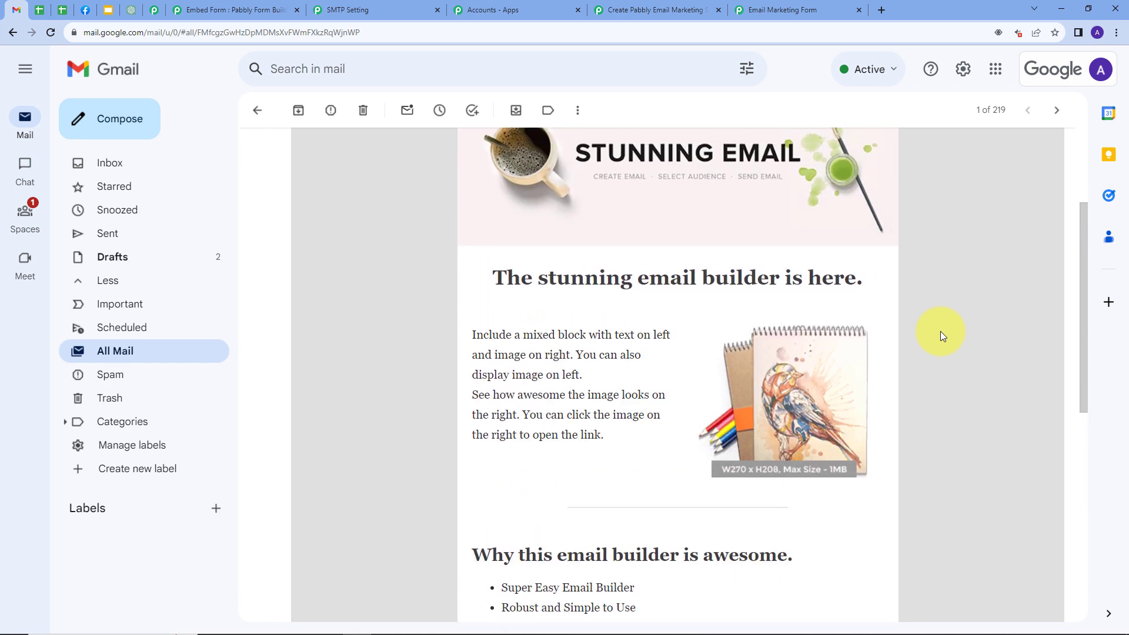
scroll(940, 334, "down", 4)
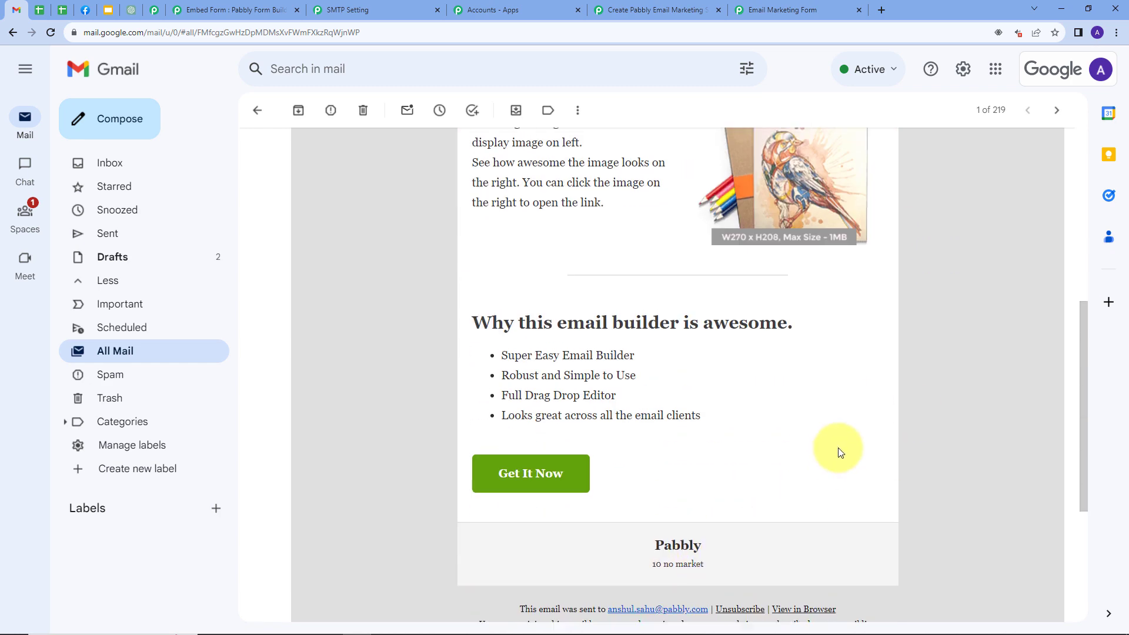
scroll(839, 448, "up", 6)
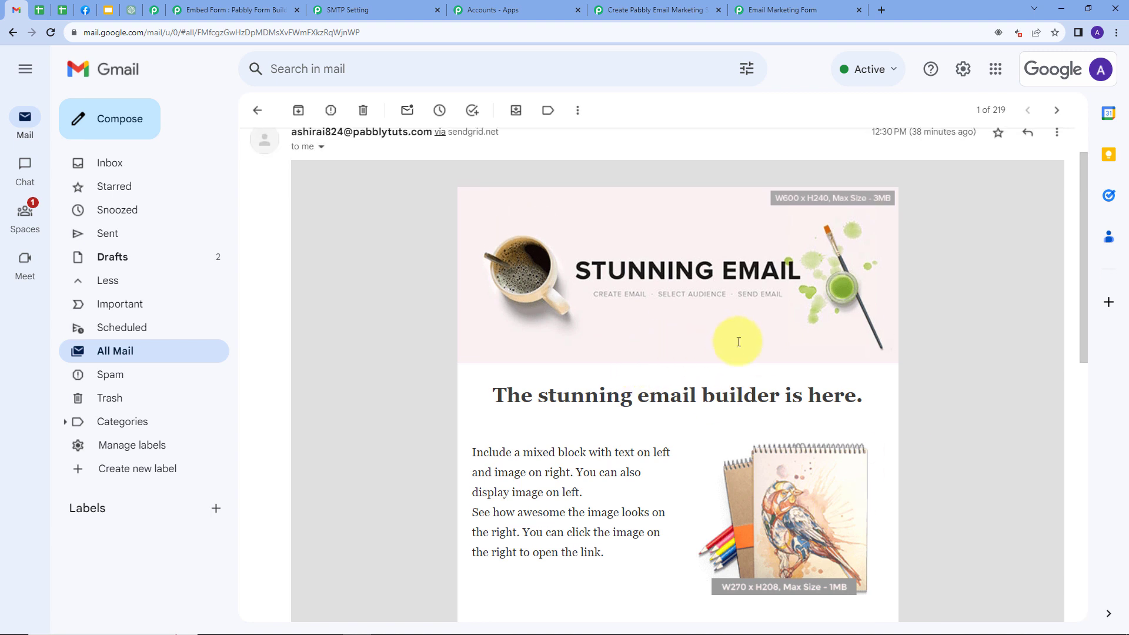
scroll(735, 345, "down", 1)
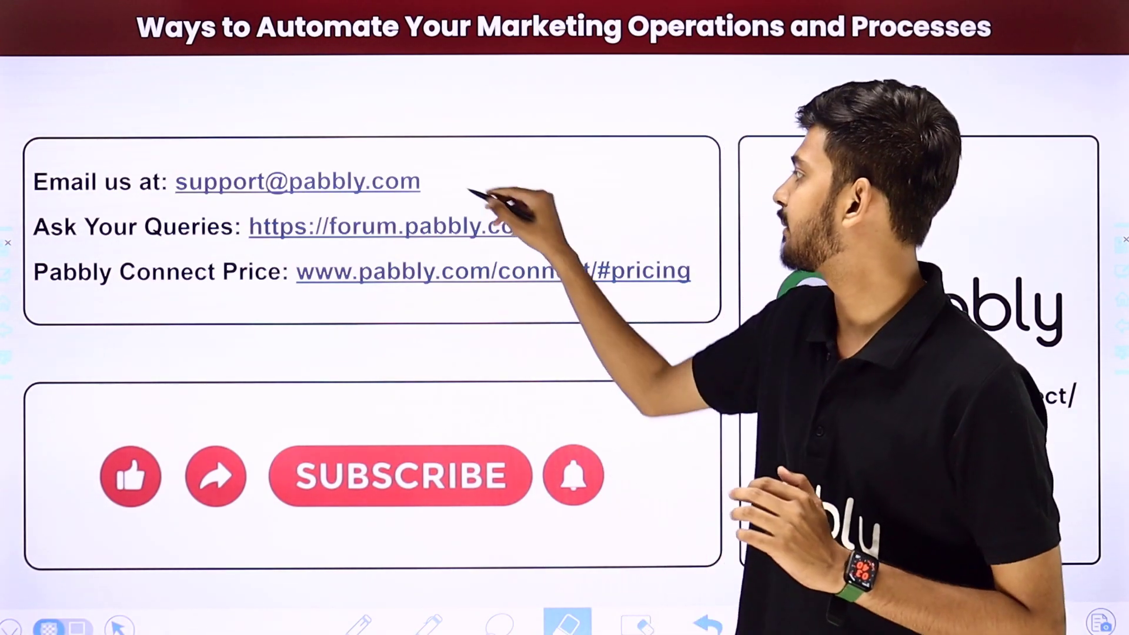
left_click_drag(453, 185, 541, 116)
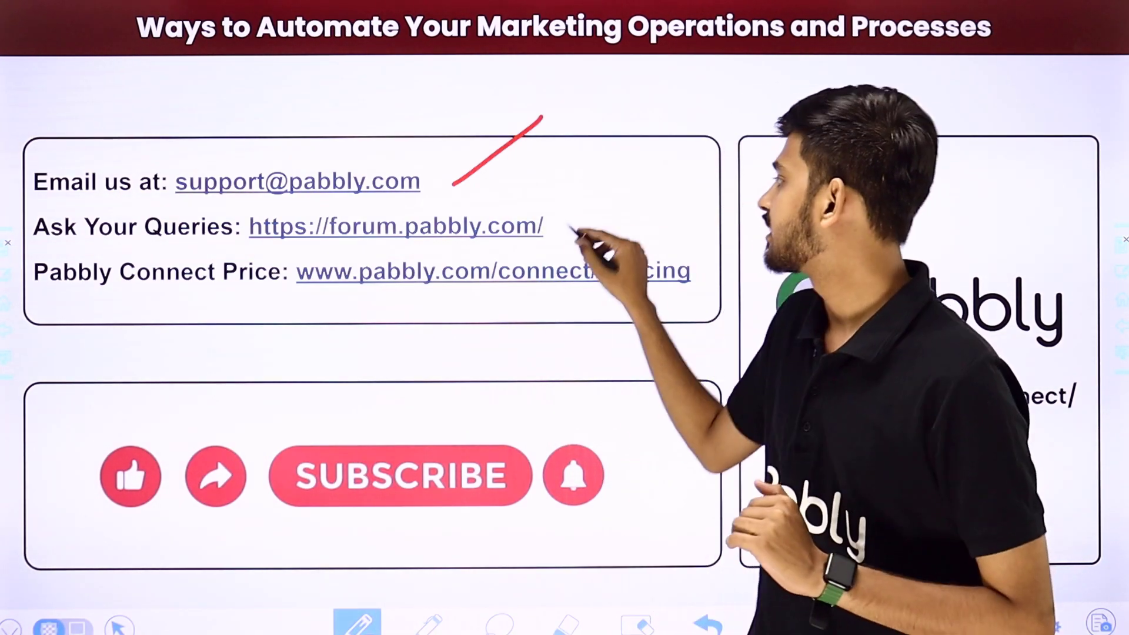
left_click_drag(560, 228, 637, 171)
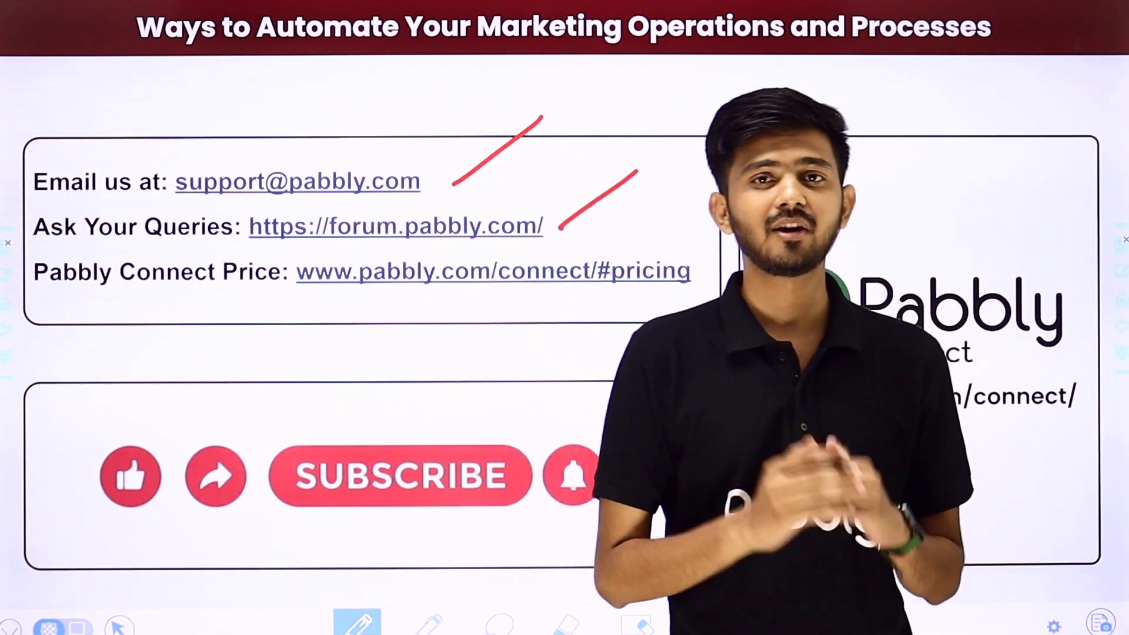